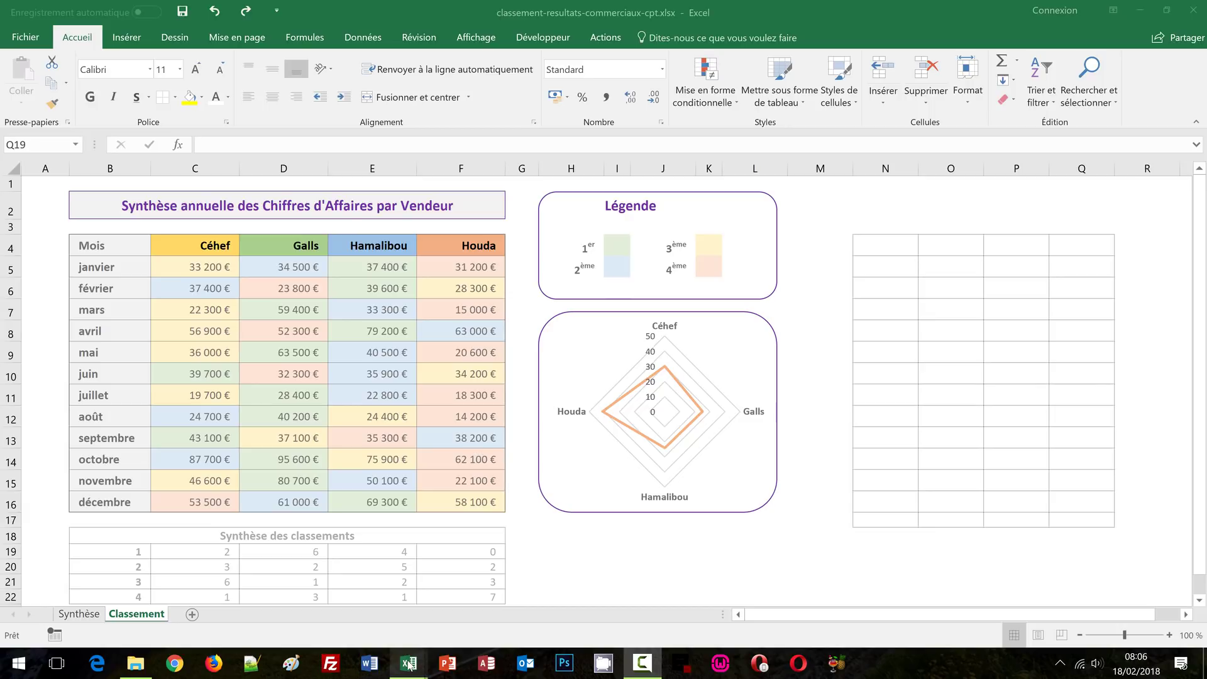
- Switch to the classement-resultats-commerciaux.xlsx workbook and look through the dated sales records on the Synthèse sheet
mouse_move(408, 664)
left_click(359, 606)
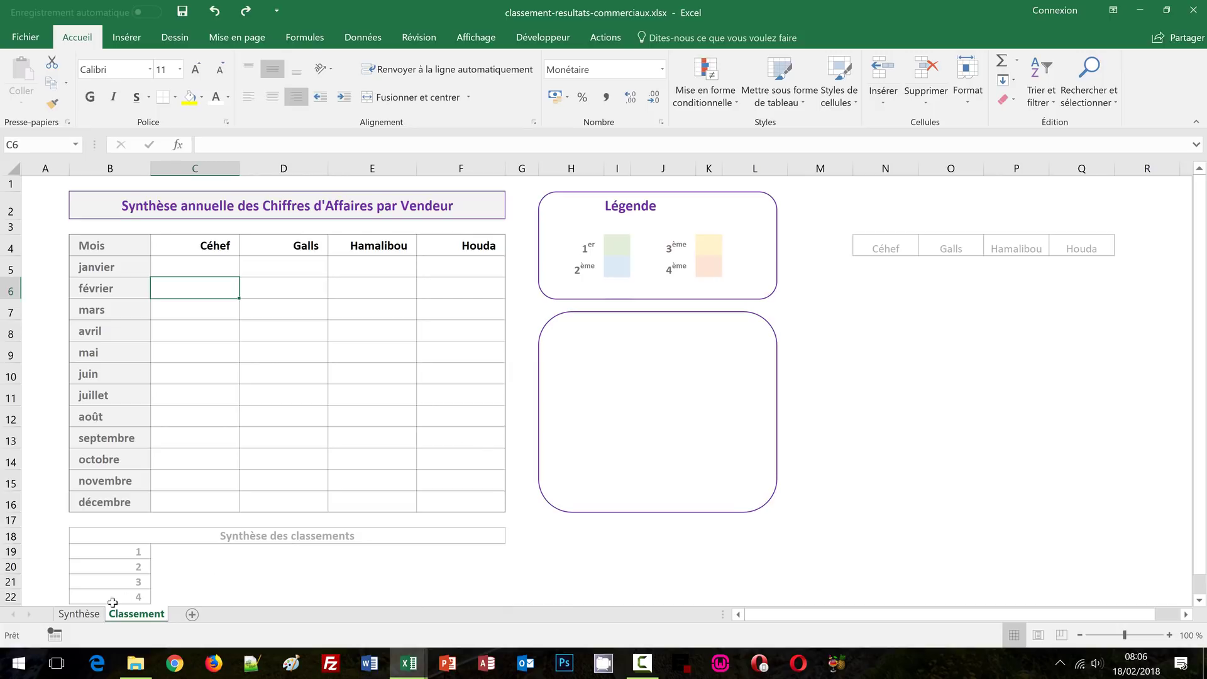
left_click(75, 614)
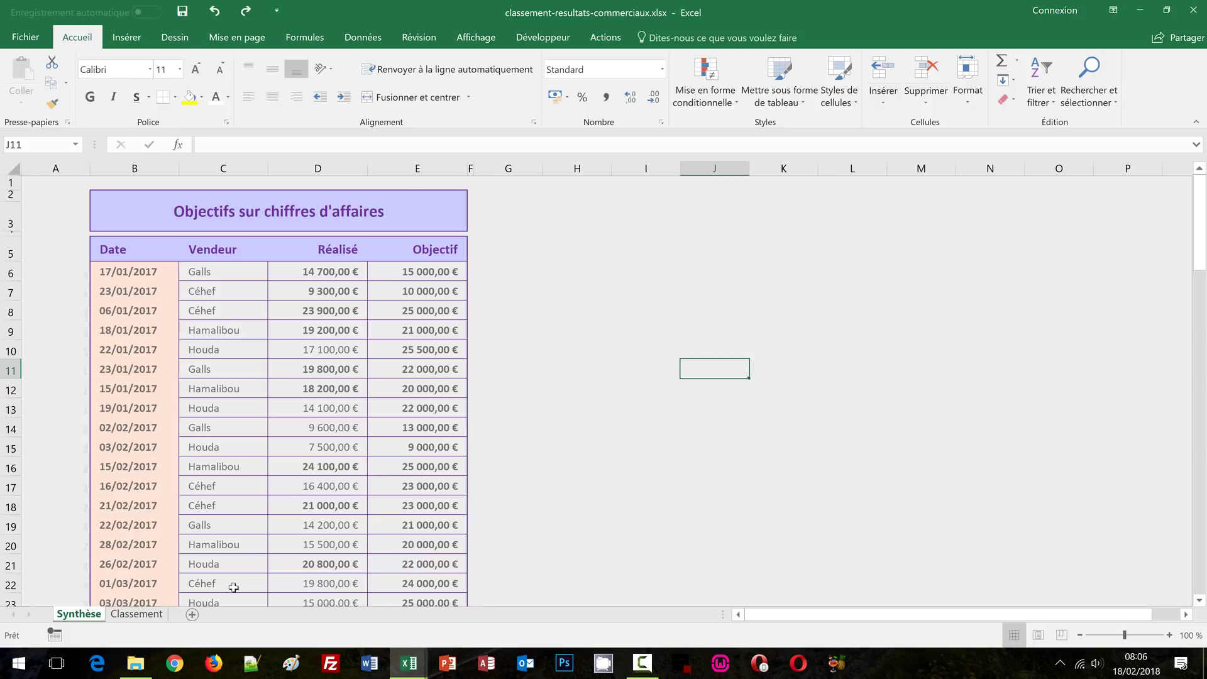
scroll(550, 490, "down", 4)
scroll(550, 490, "down", 8)
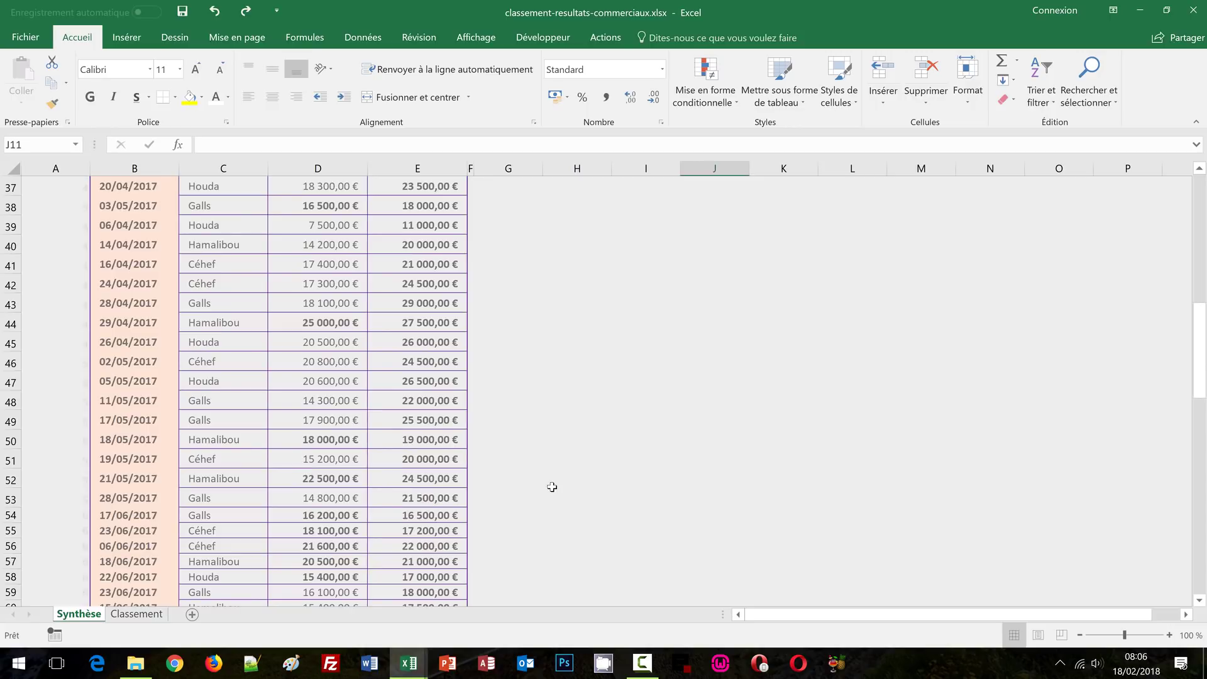
scroll(585, 481, "down", 7)
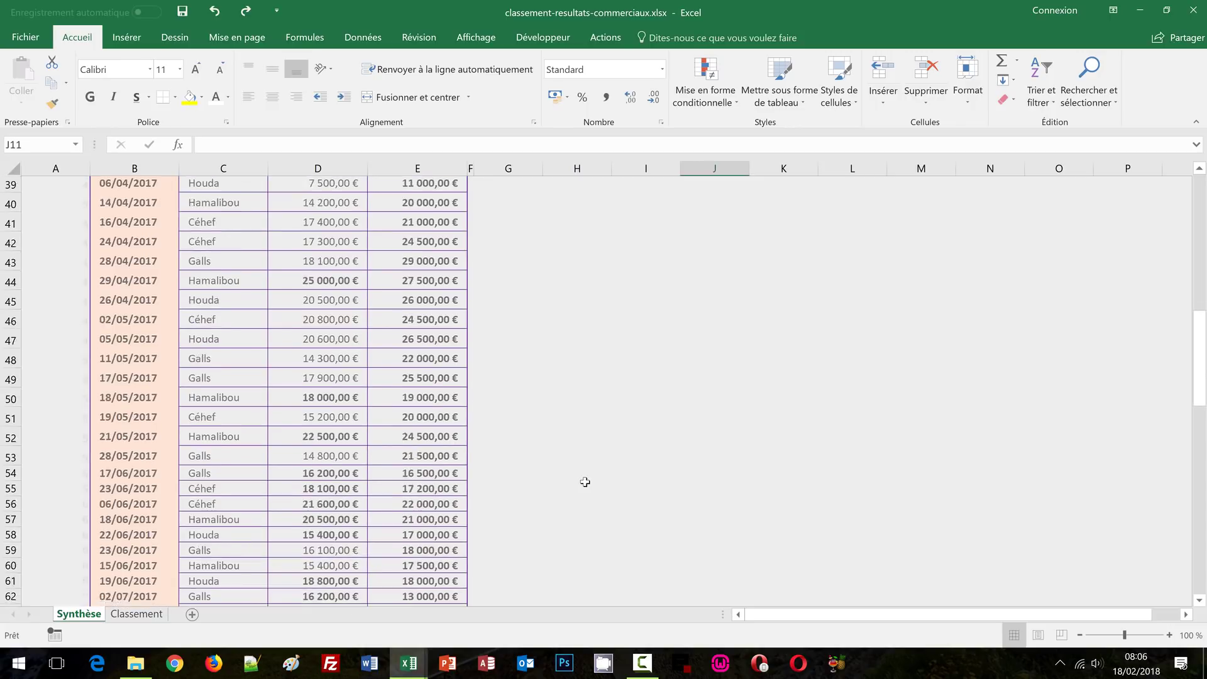
scroll(584, 482, "down", 4)
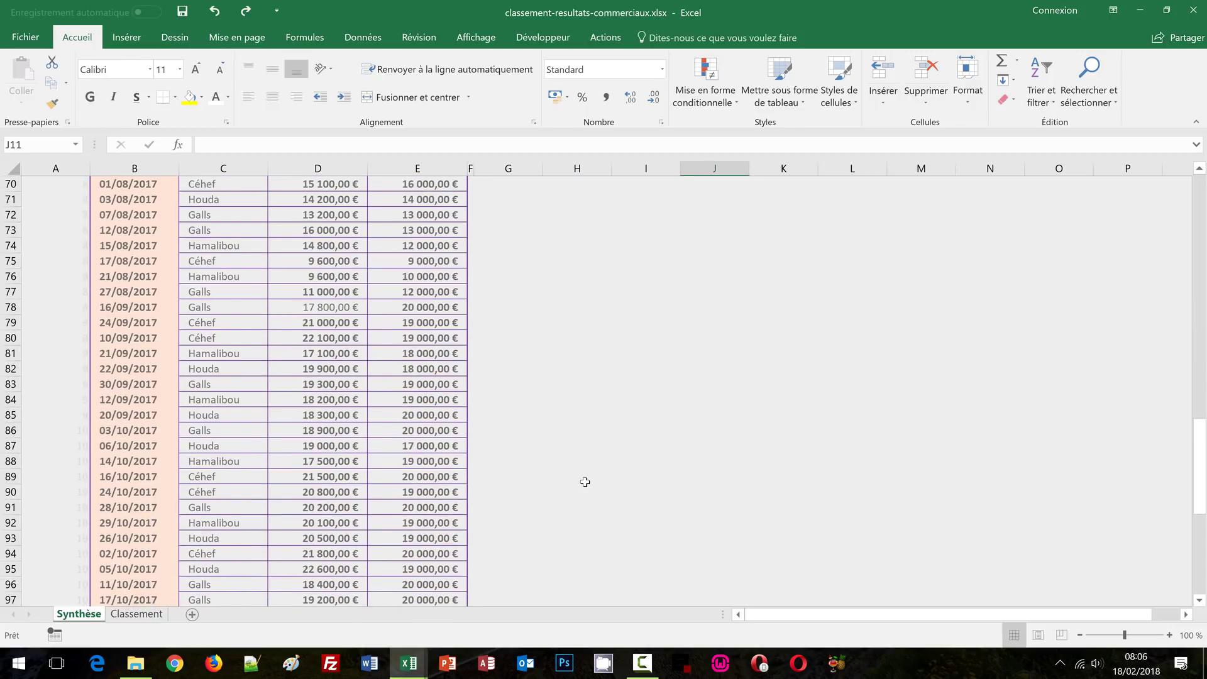
left_click(707, 417)
key("ctrl+Home")
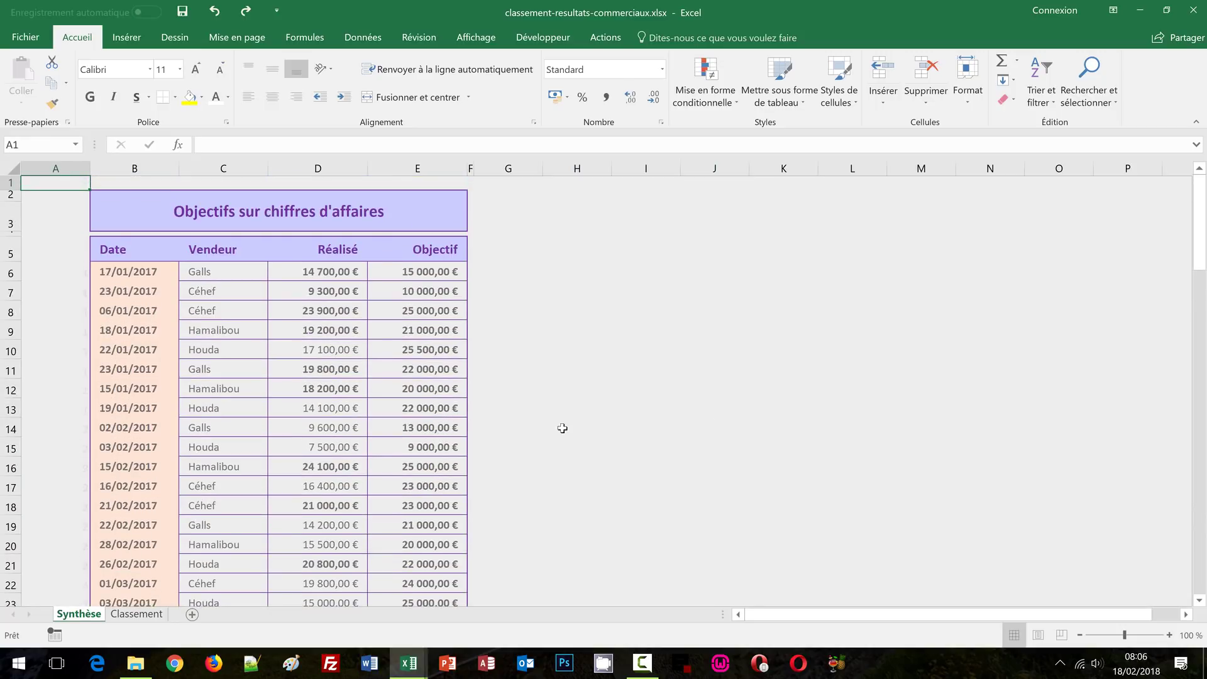
- On the Classement sheet, inspect the empty January cell C5 and the content behind the month label in B5
left_click(137, 613)
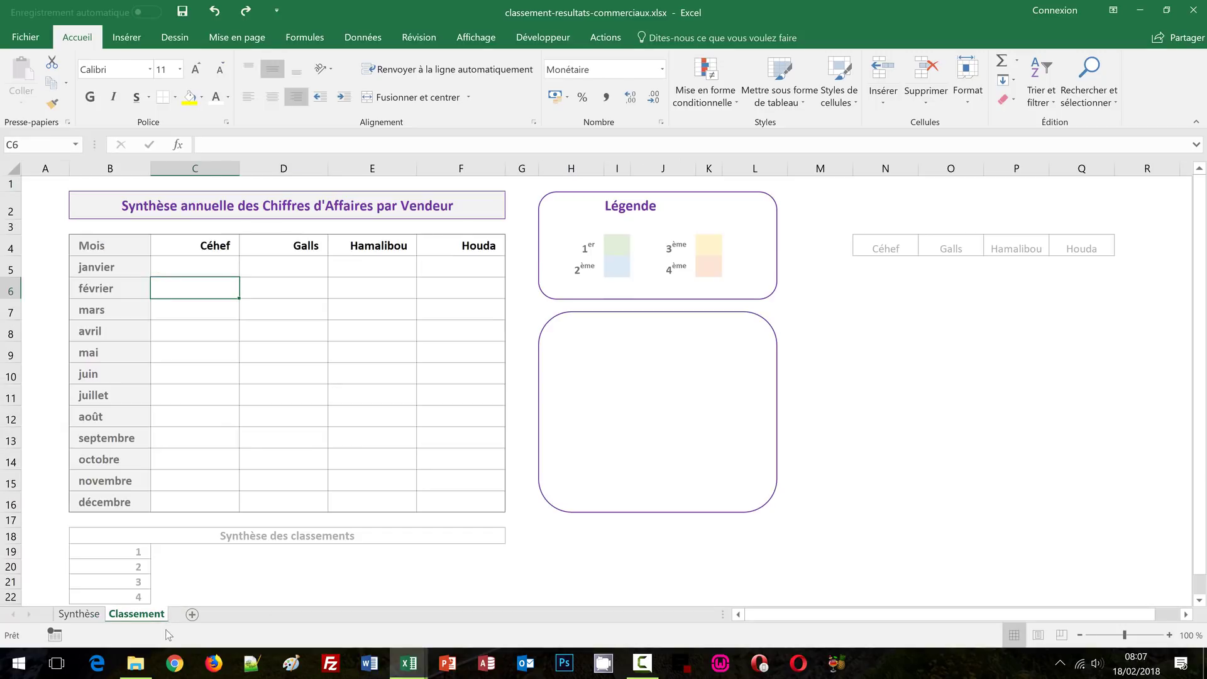
left_click(188, 267)
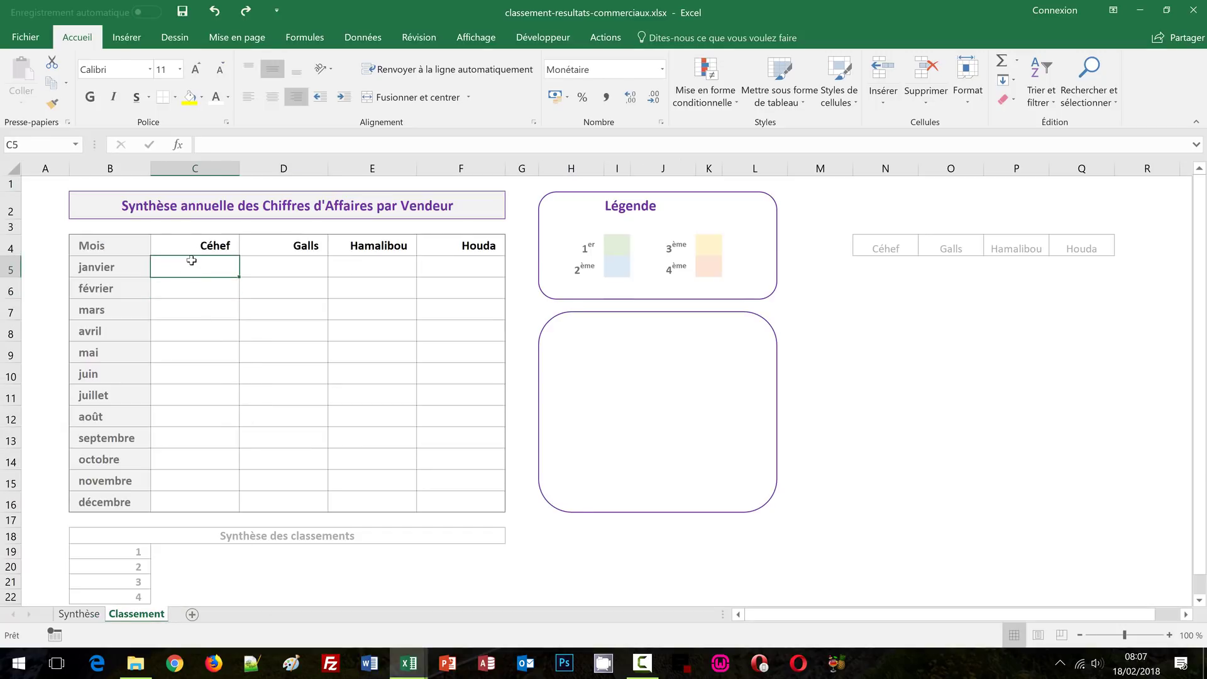
left_click(104, 269)
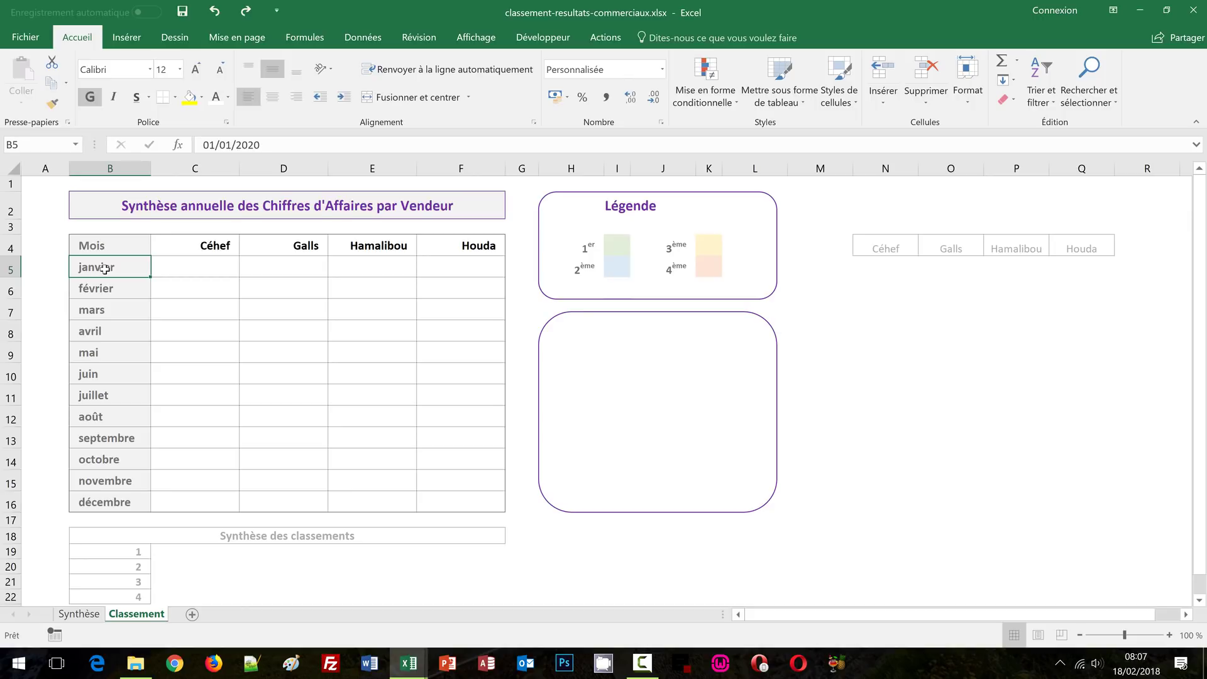
- On the Synthèse sheet, examine the Réalisé, Vendeur and Date columns and the formulas hidden in column A
left_click(96, 616)
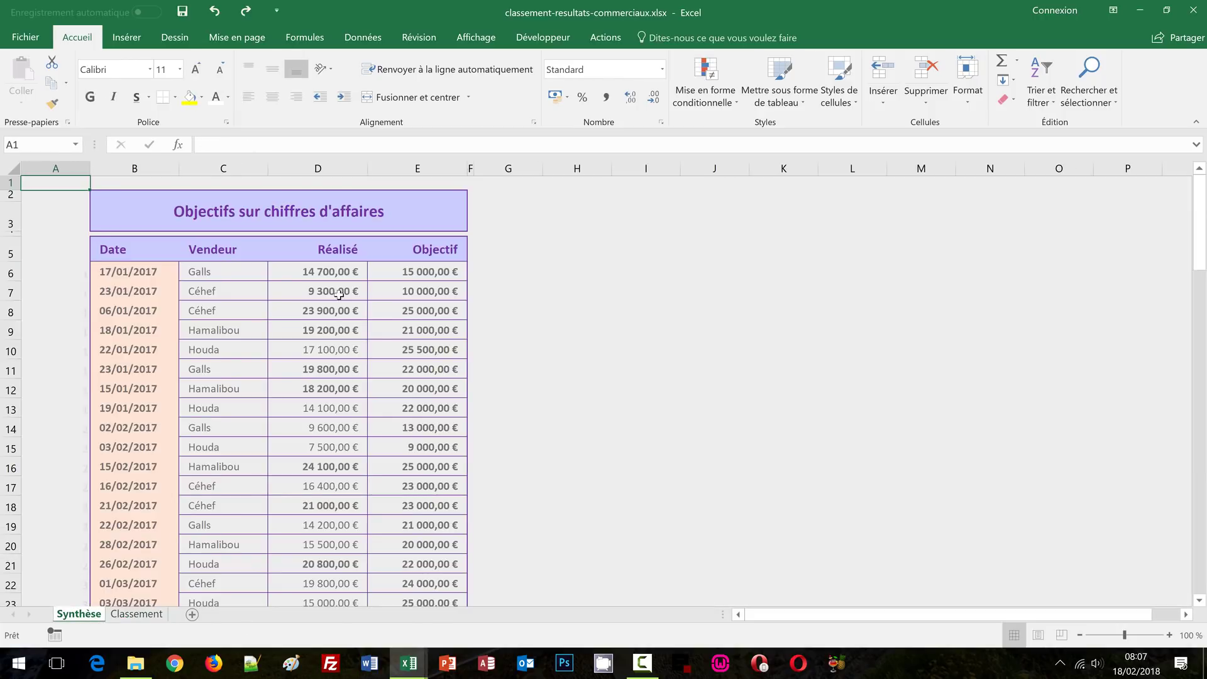
left_click(316, 275)
left_click_drag(316, 276, 321, 397)
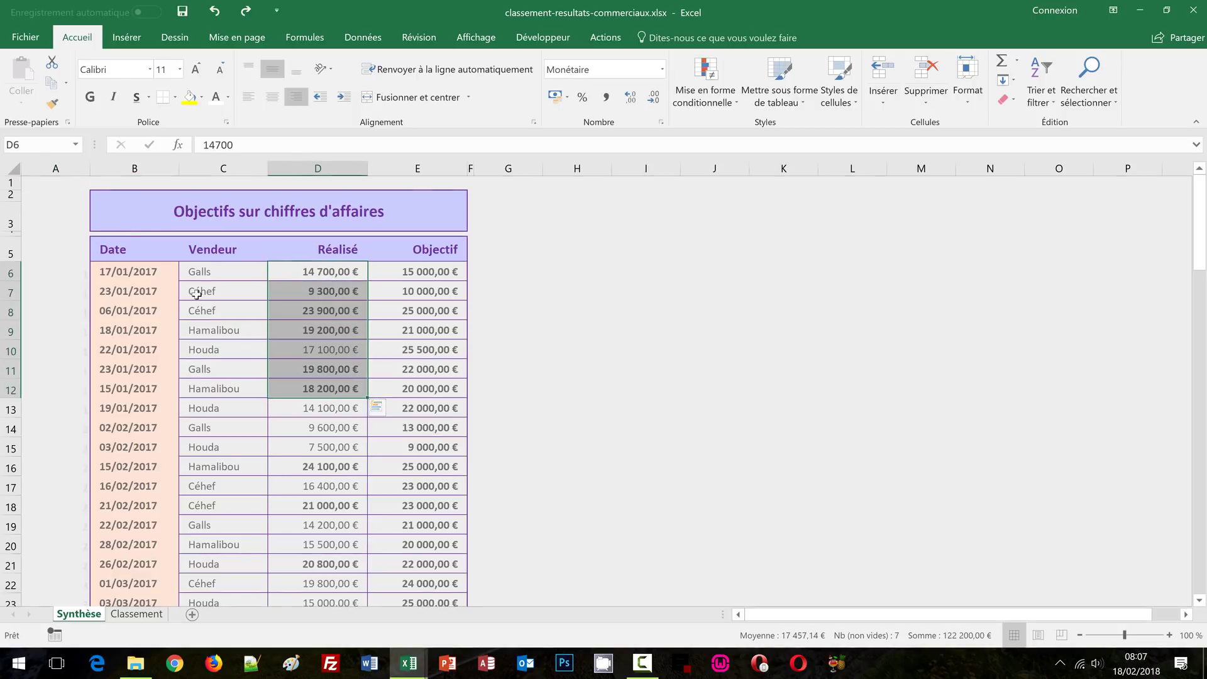
left_click(191, 274)
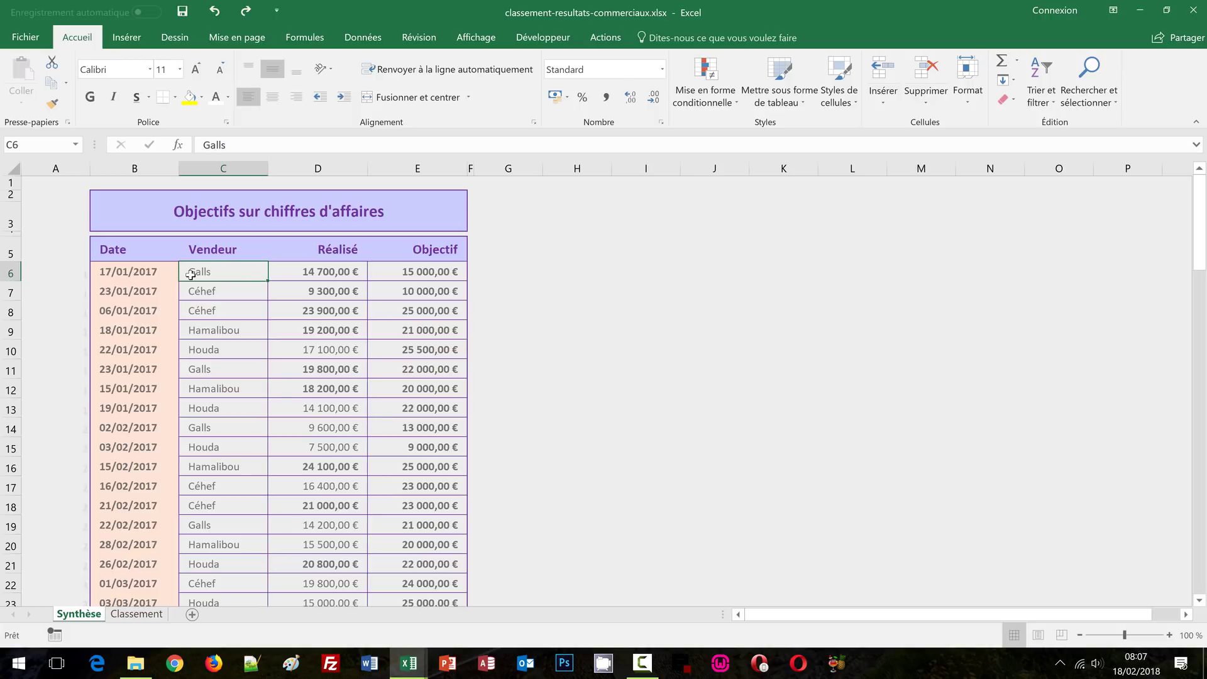
left_click(113, 275)
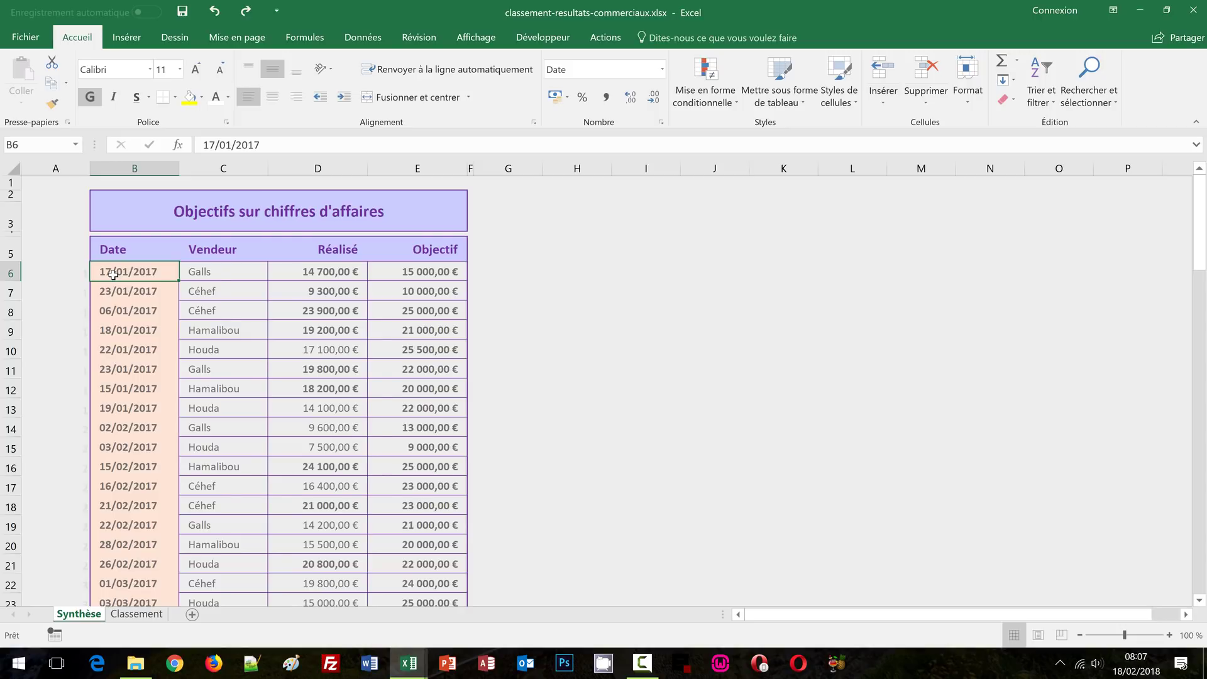
left_click(76, 274)
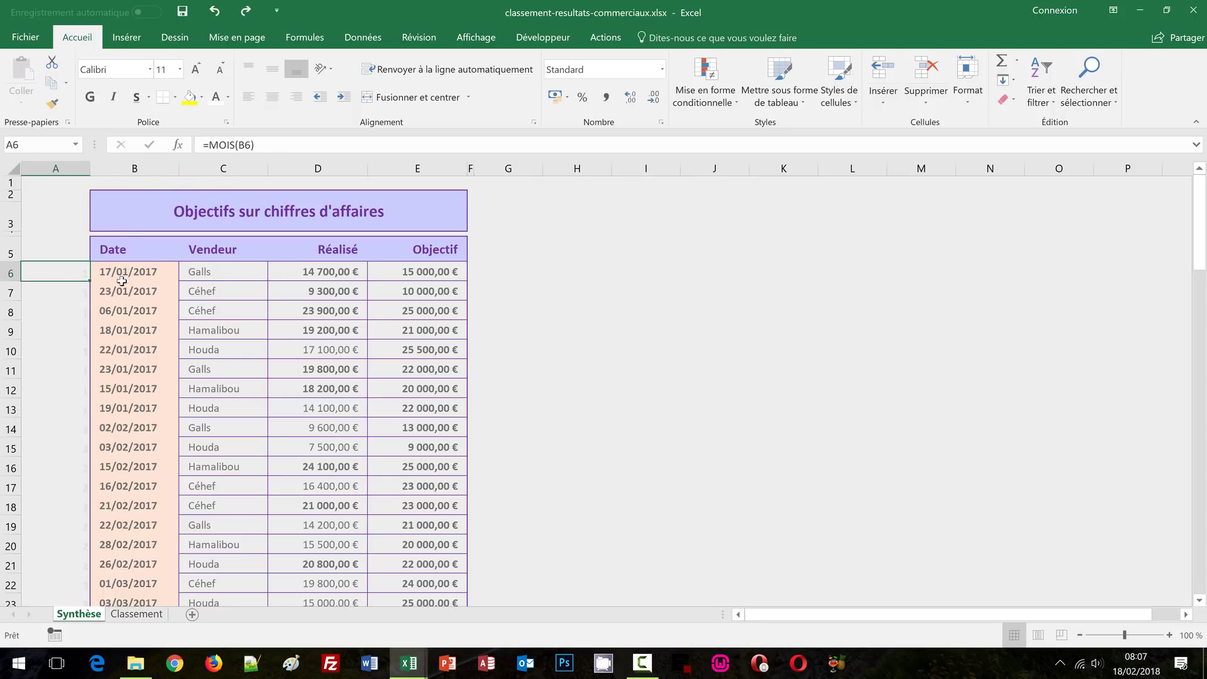
left_click(73, 428)
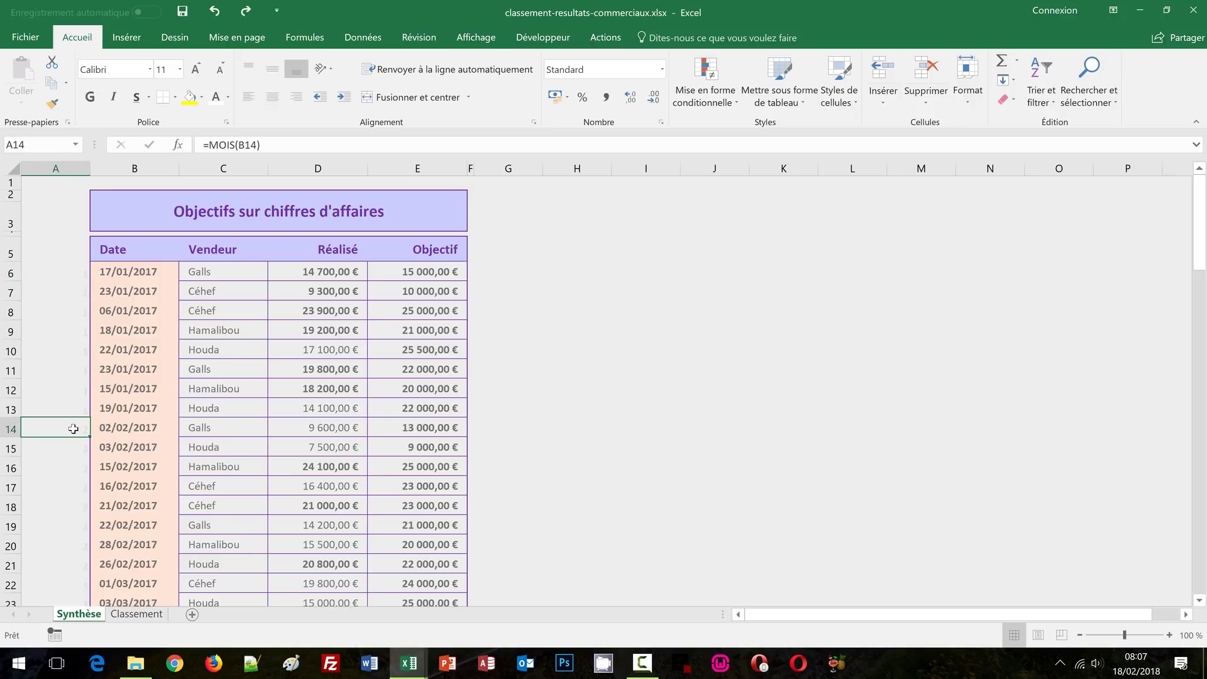
- Begin a SOMME.SI.ENS formula in cell C5 of the Classement sheet
left_click(124, 618)
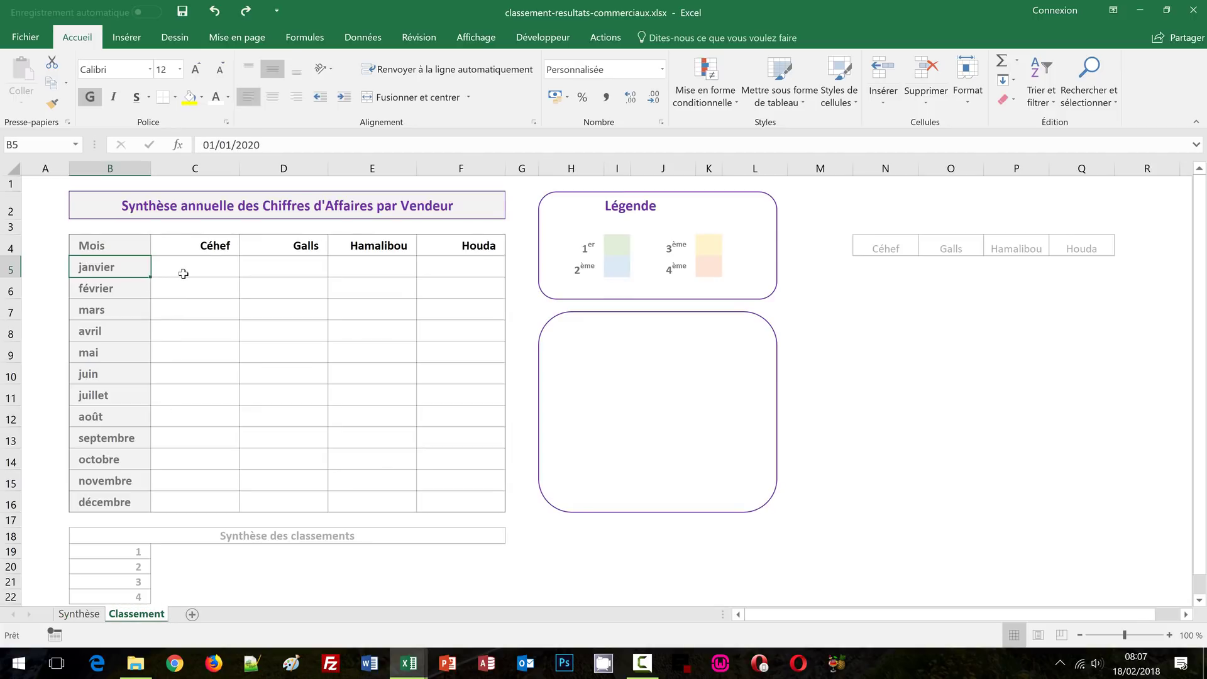
left_click(183, 274)
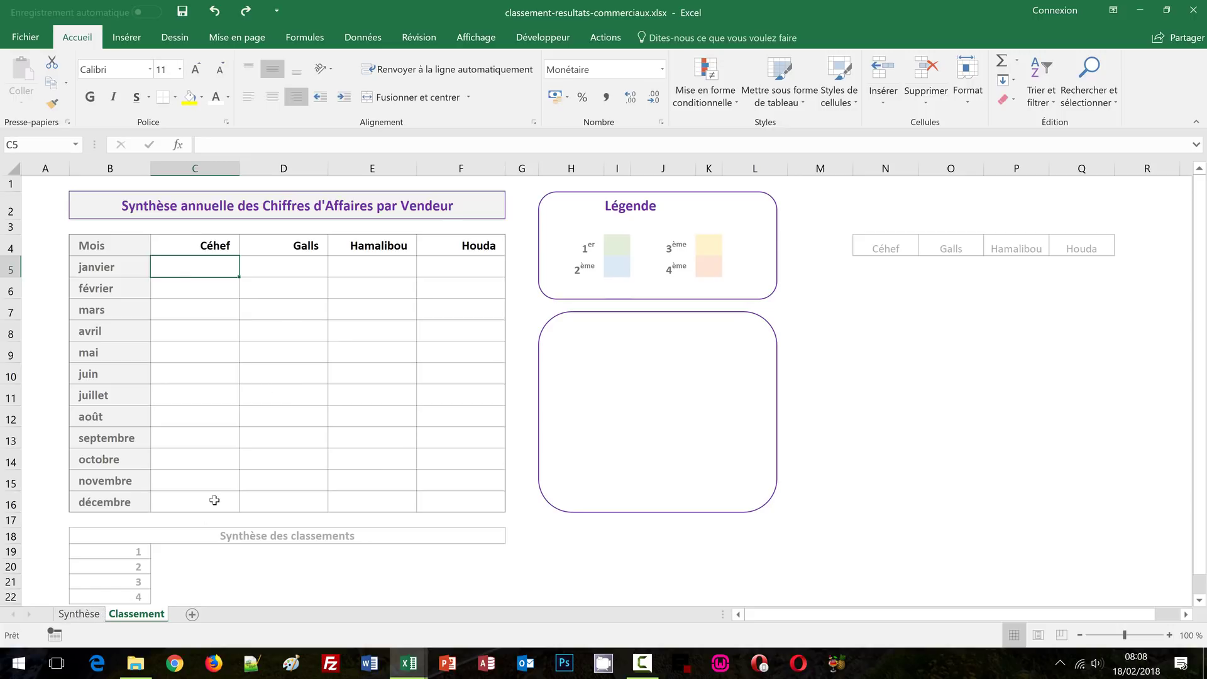
type("=som")
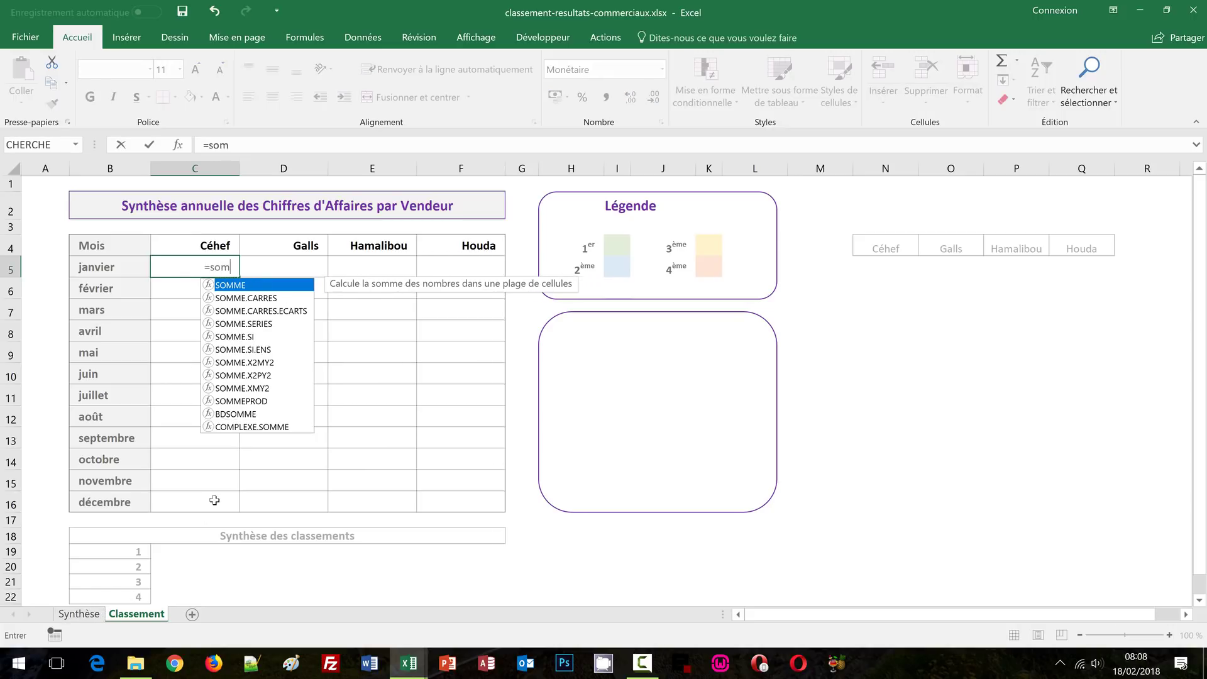
type("me.si")
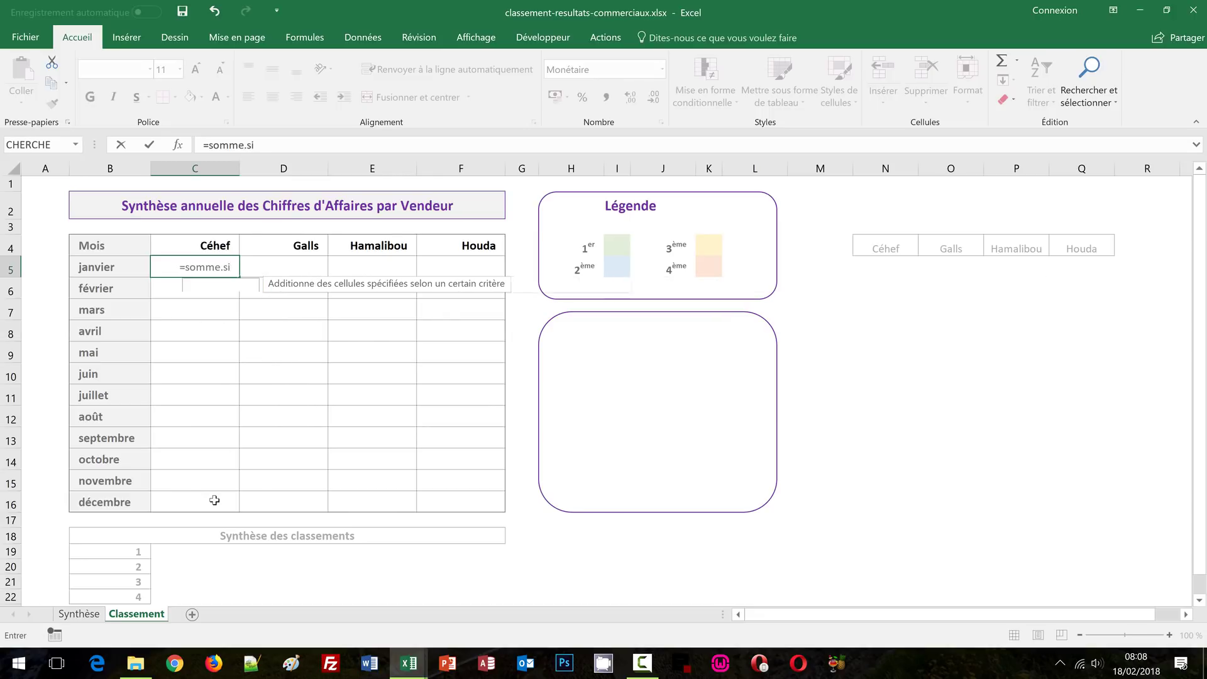
type(".ens")
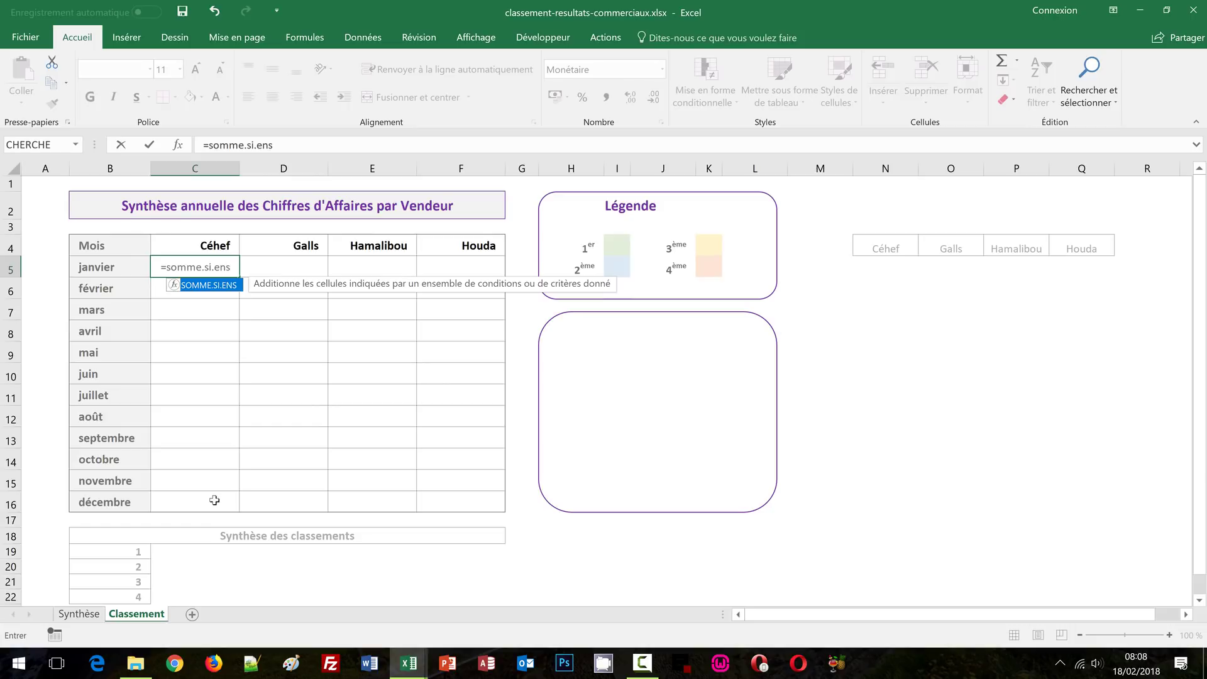
type("(")
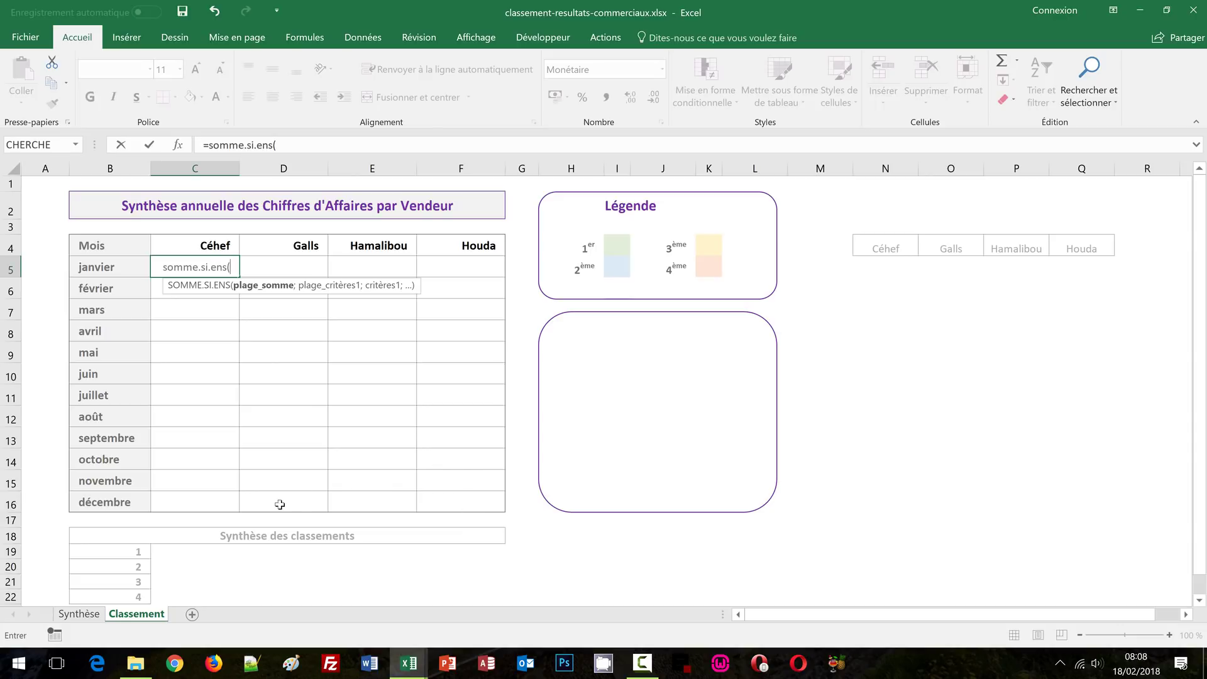
- Use the whole Réalisé column, Synthèse!D:D, as the sum range of the SOMME.SI.ENS formula
left_click(99, 613)
left_click(97, 615)
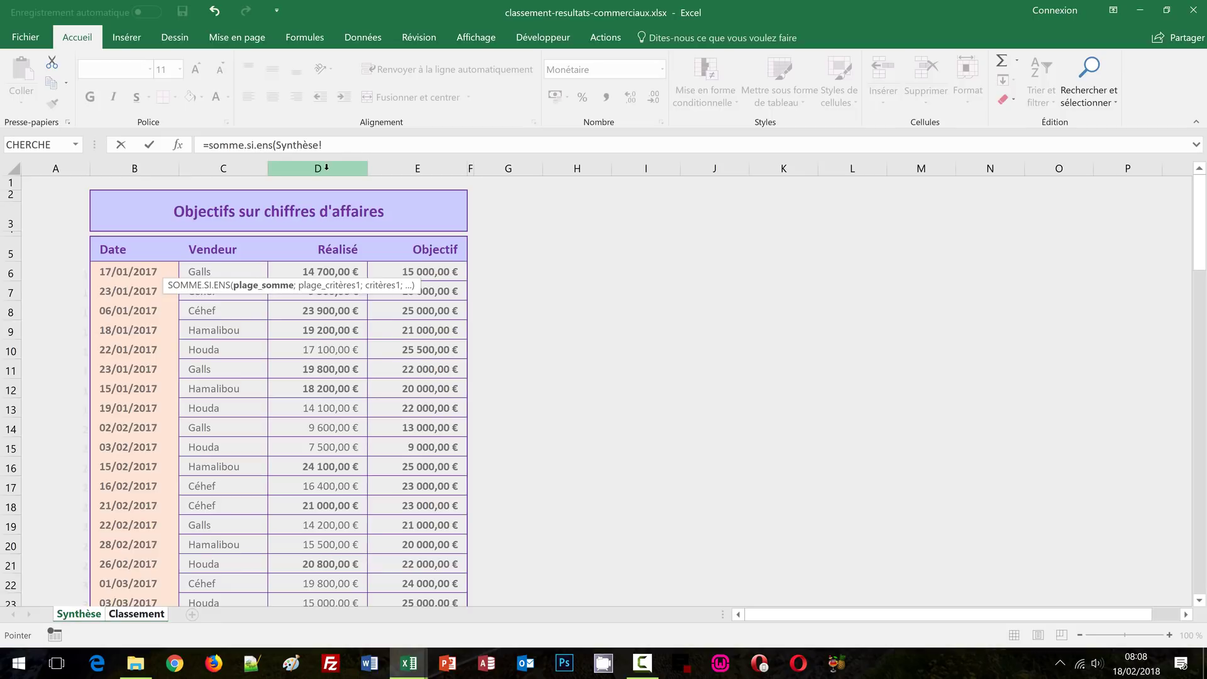
left_click_drag(135, 168, 418, 168)
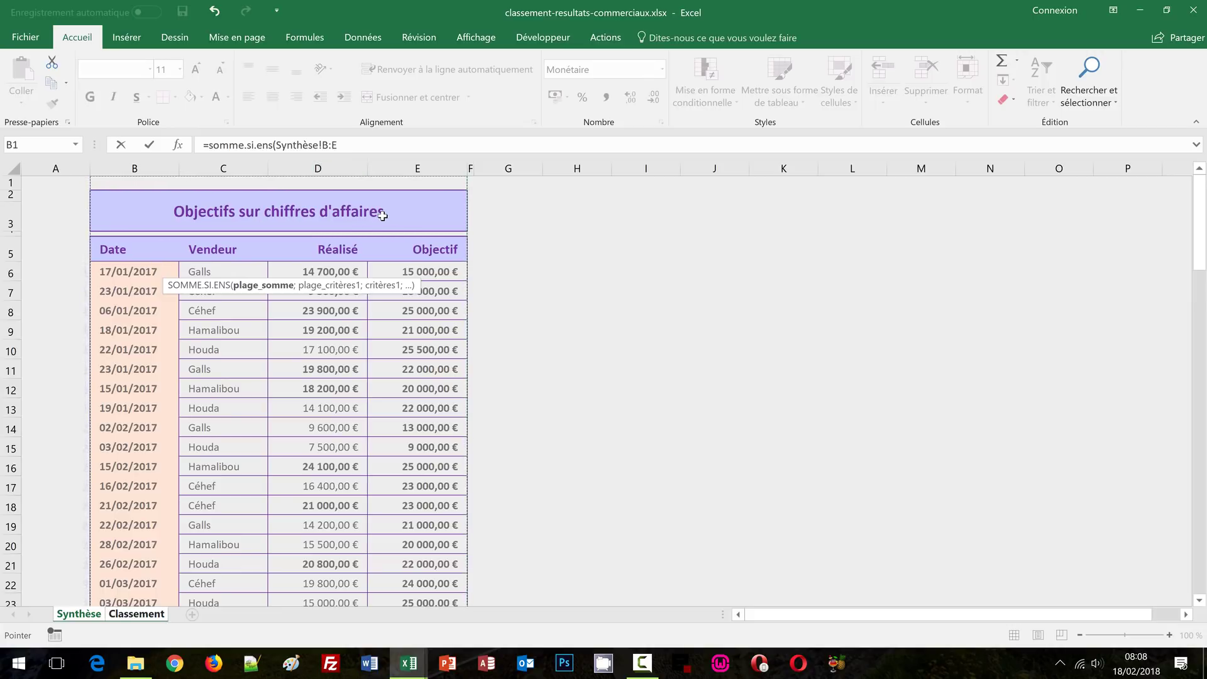
left_click(367, 146)
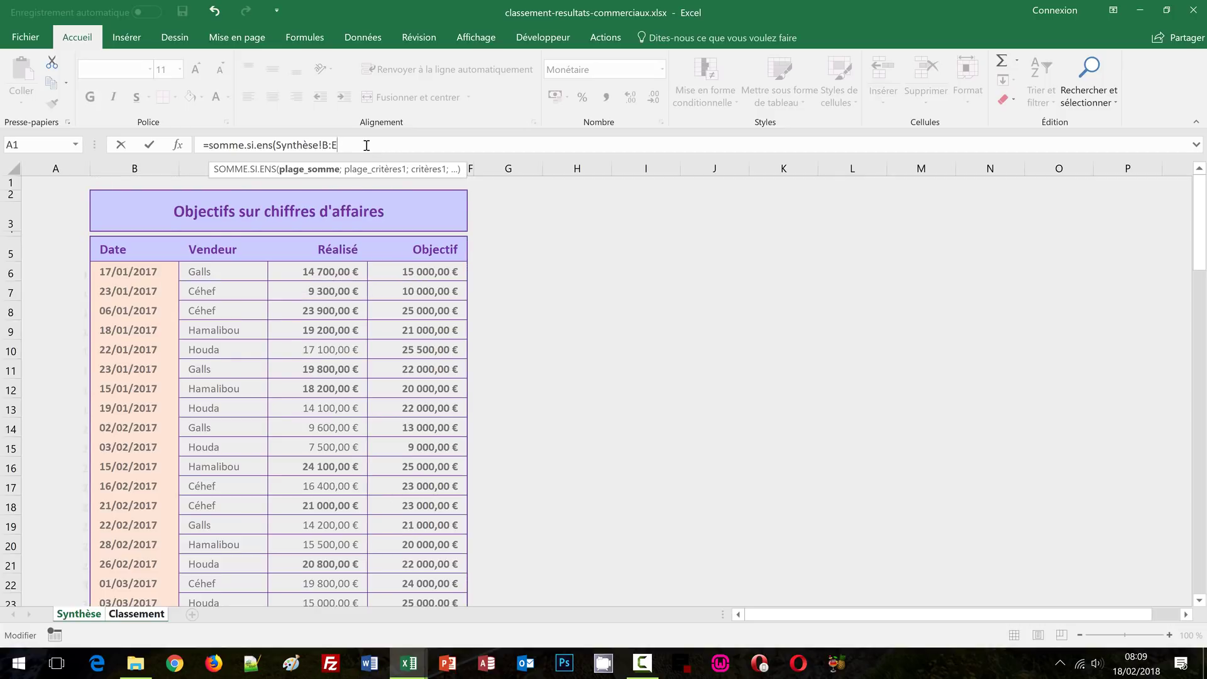
key("BackSpace")
key("BackSpace")
key("BackSpace")
type("D:D")
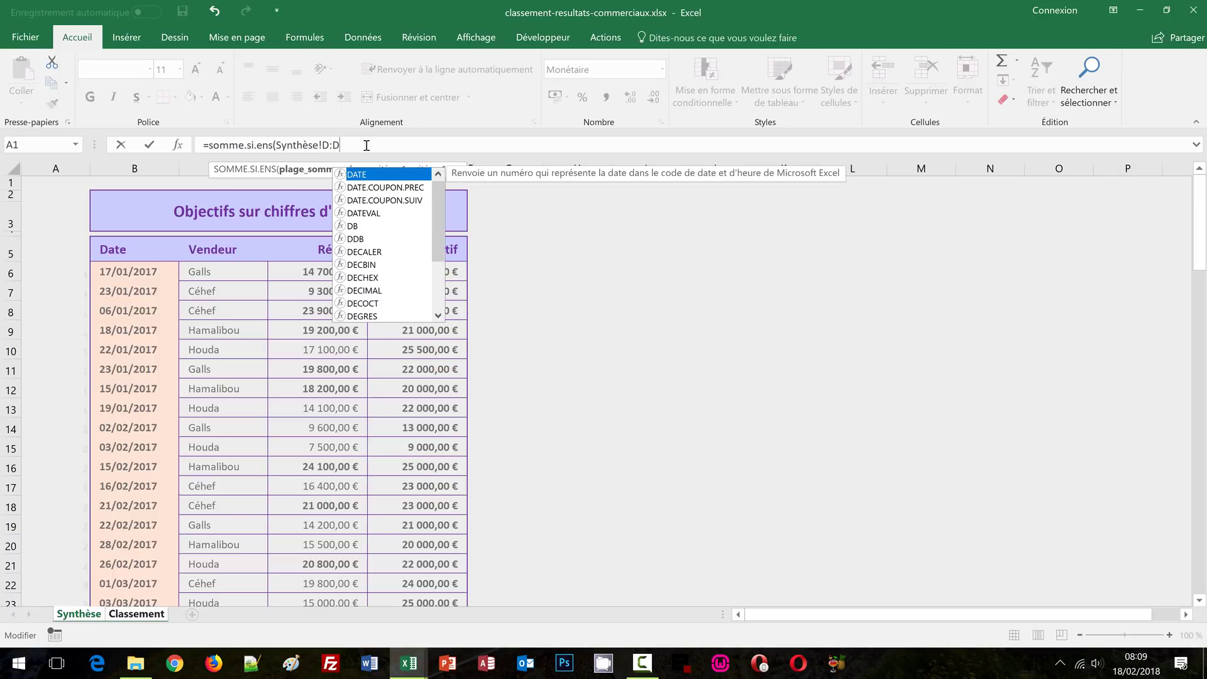
- Add Synthèse!$A:$A as the first criteria range and make the sum range absolute as $D:$D
type(";")
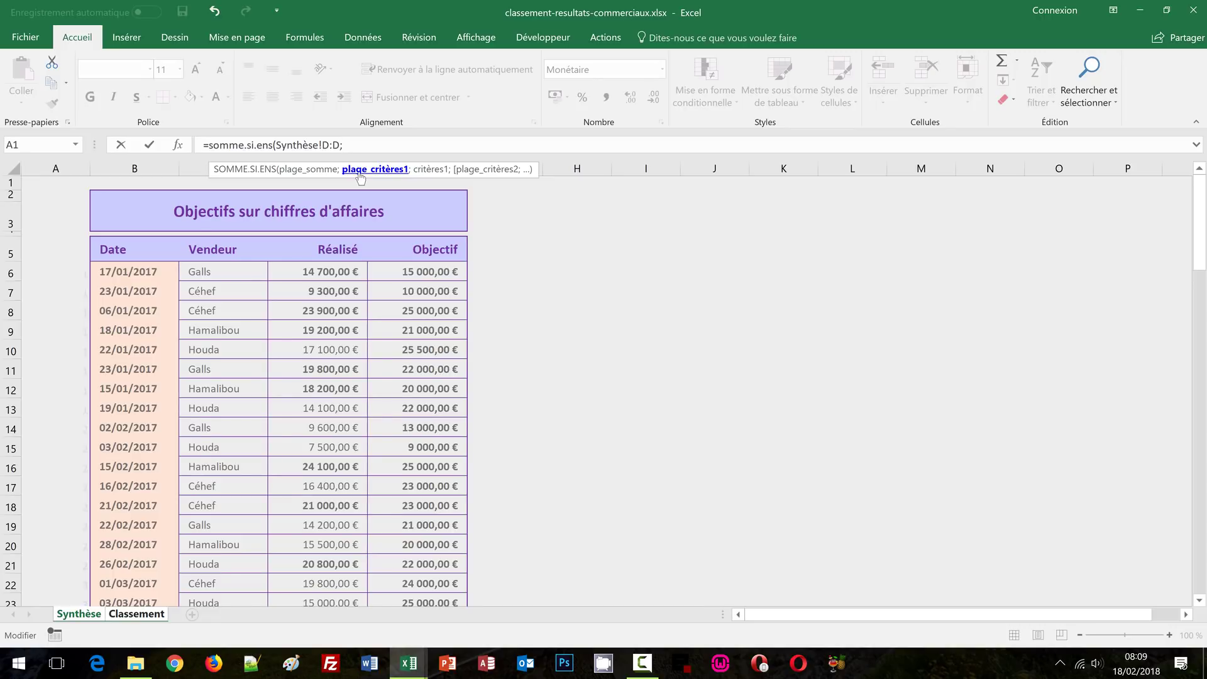
left_click(56, 169)
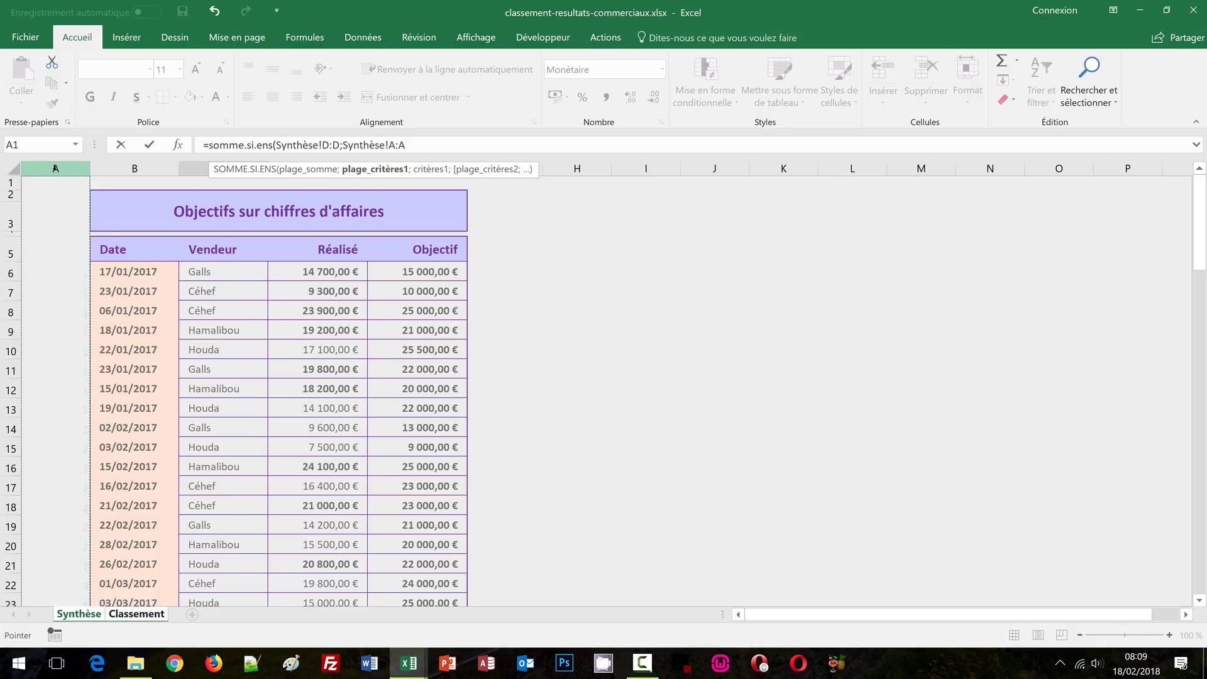
key("F4")
left_click(332, 144)
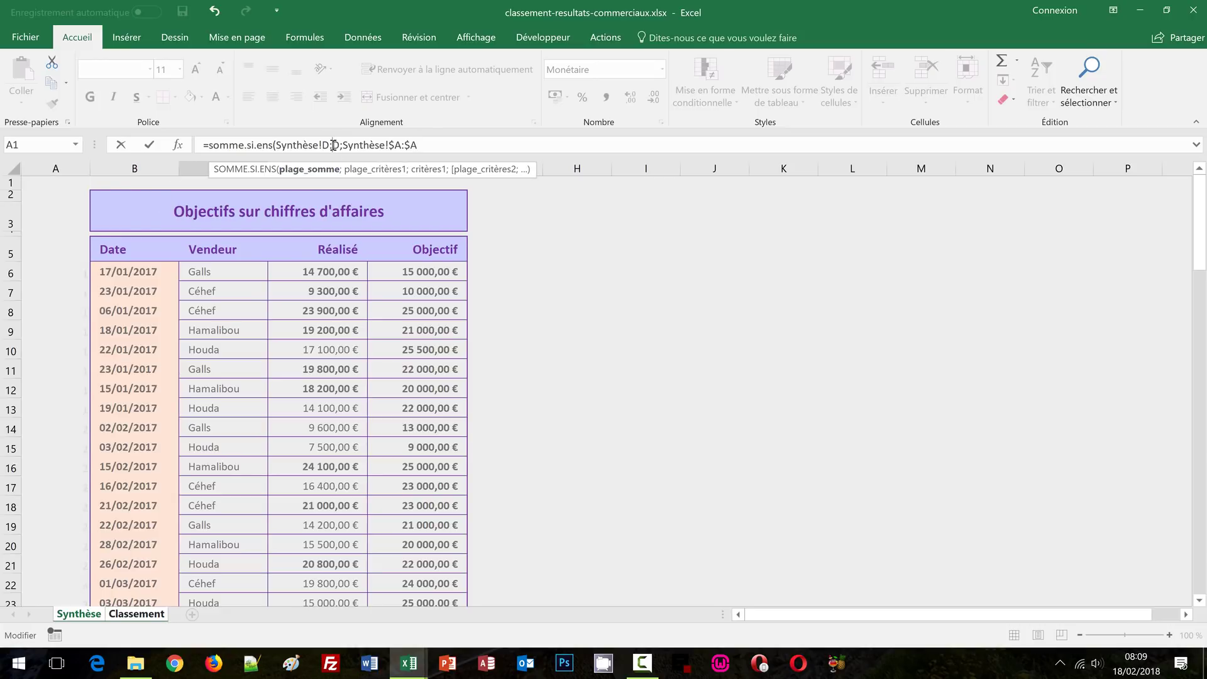
key("F4")
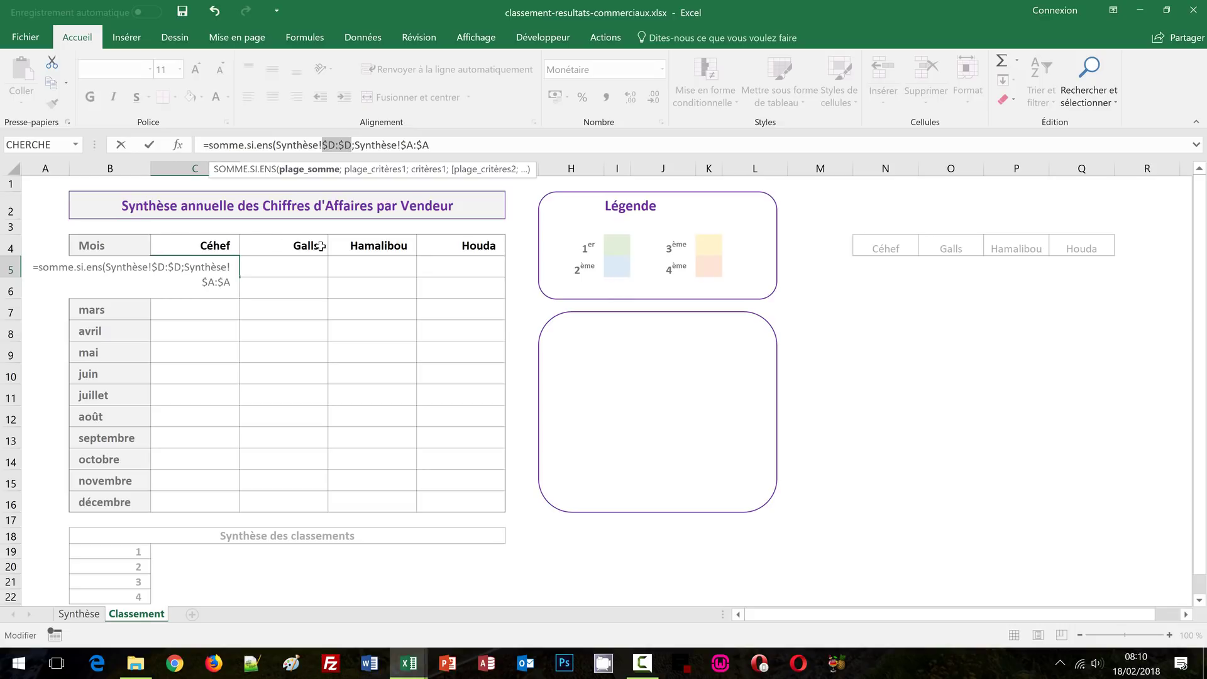
- Enter mois(B5) as the first criterion after the Synthèse!$A:$A range in the formula
left_click(434, 147)
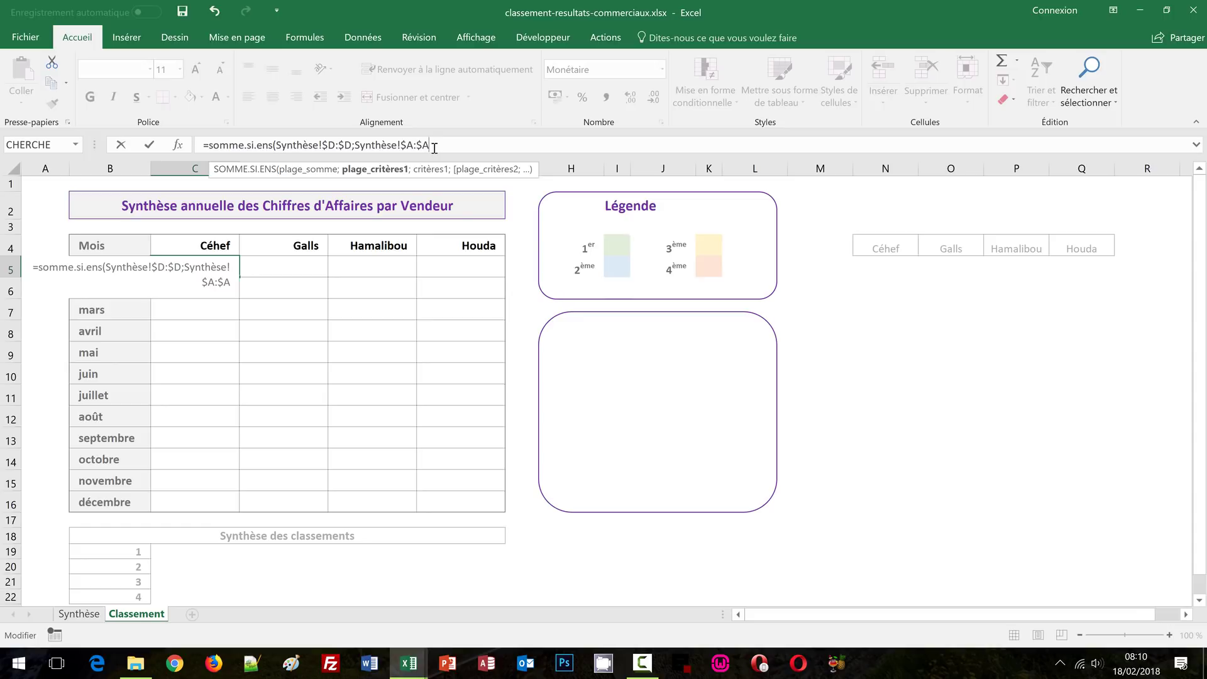
type(";")
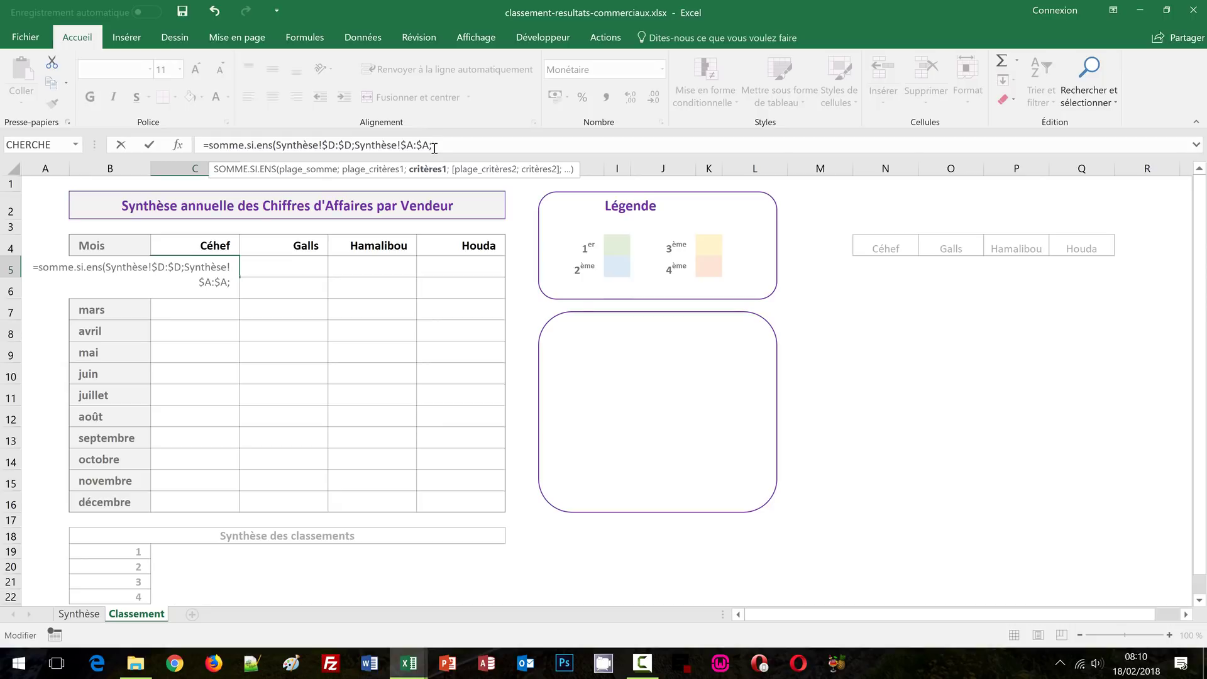
type("mois(")
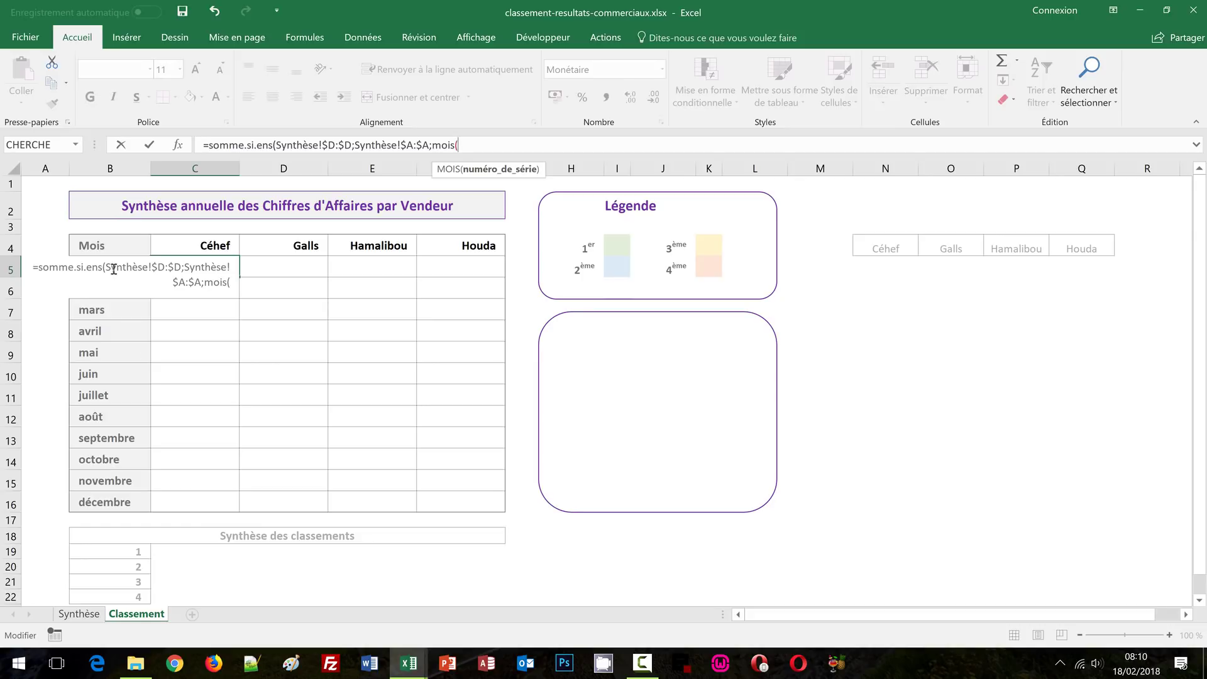
type("B")
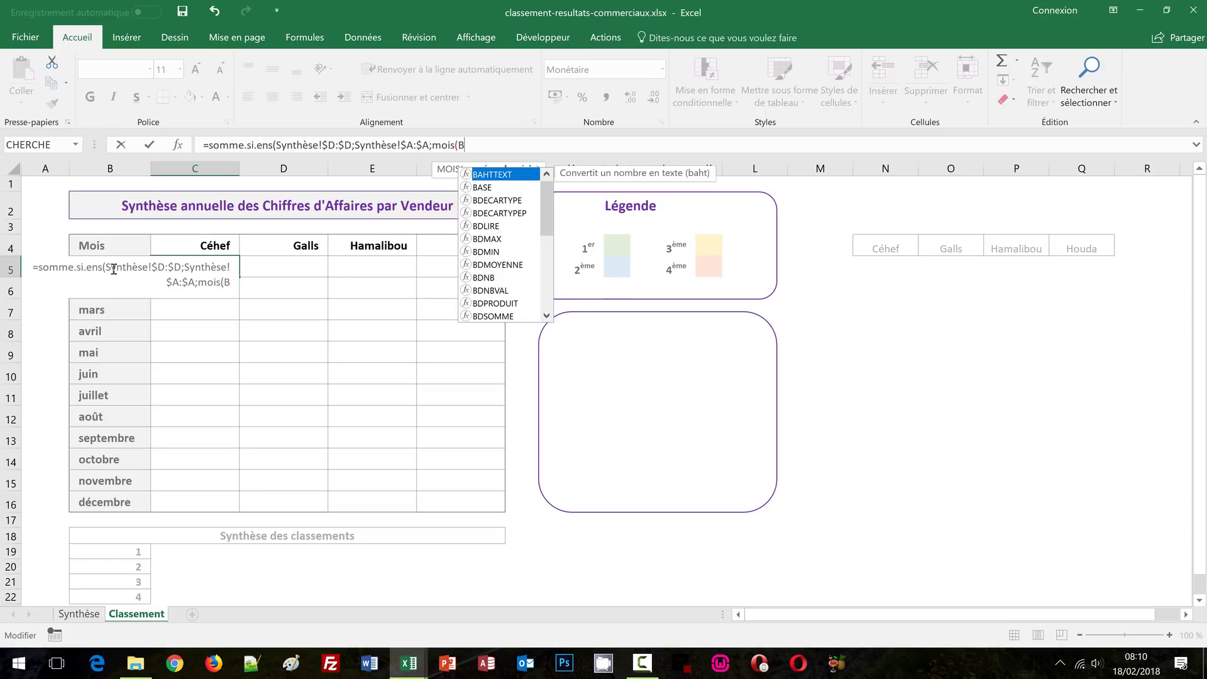
type("5")
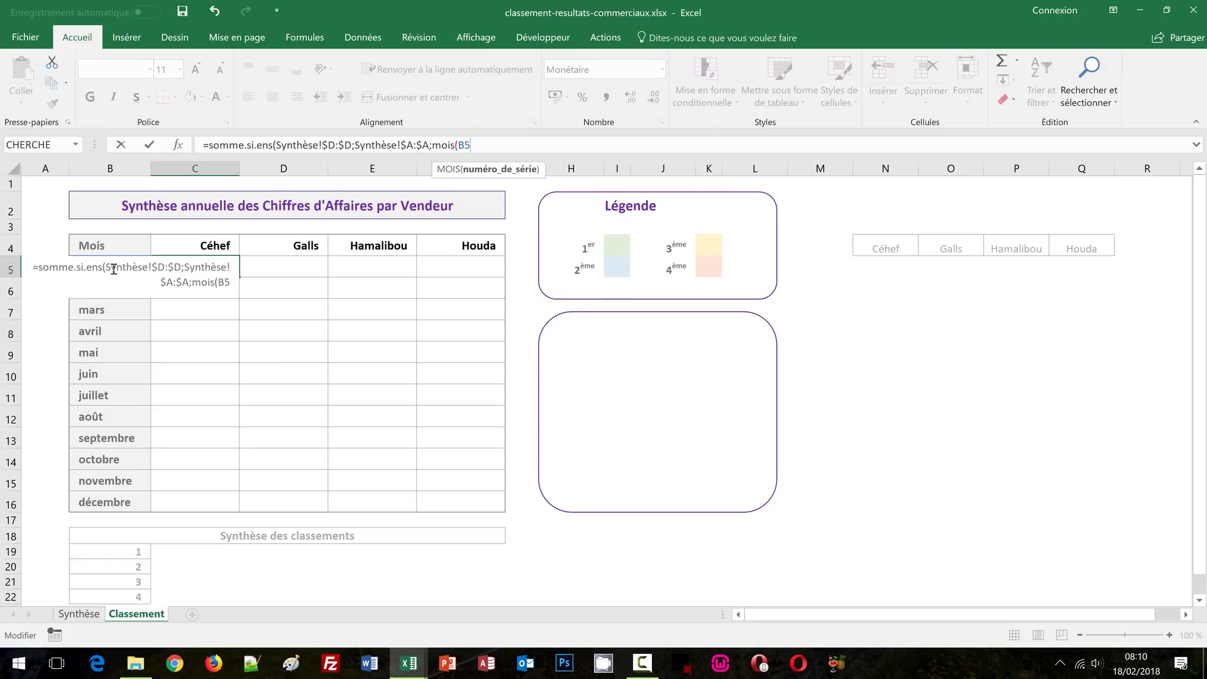
type(")")
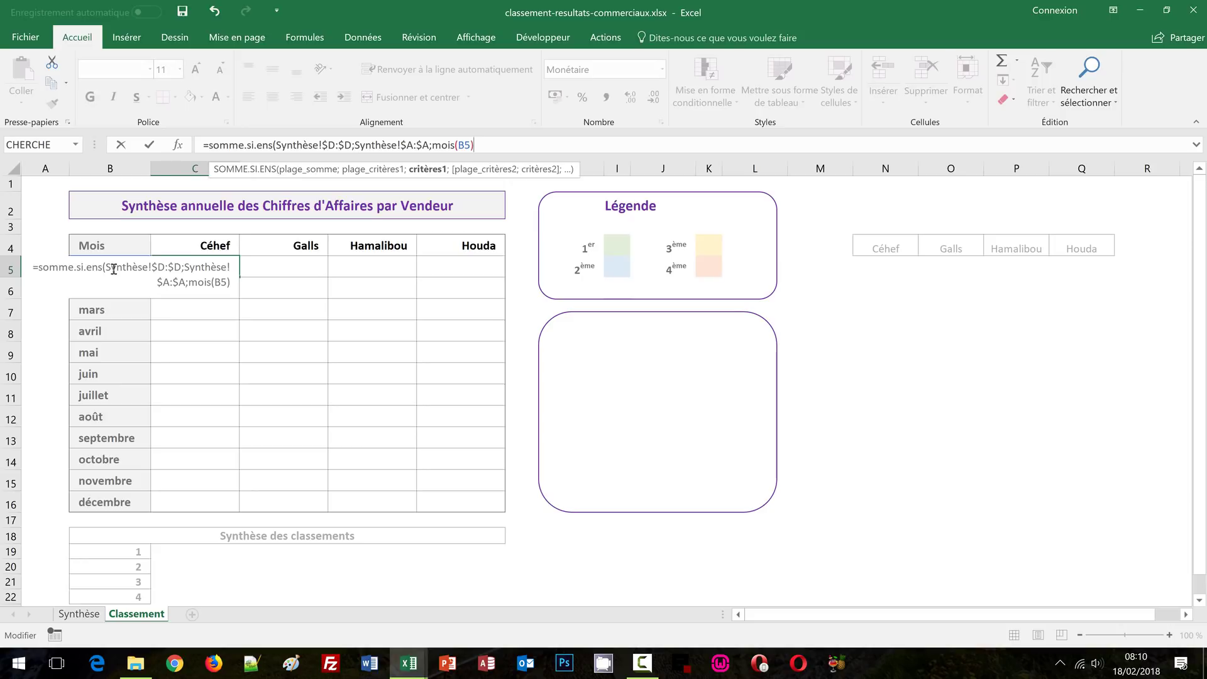
- Fix only the column of the B5 reference inside the MOIS criterion, making it $B5
left_click(465, 144)
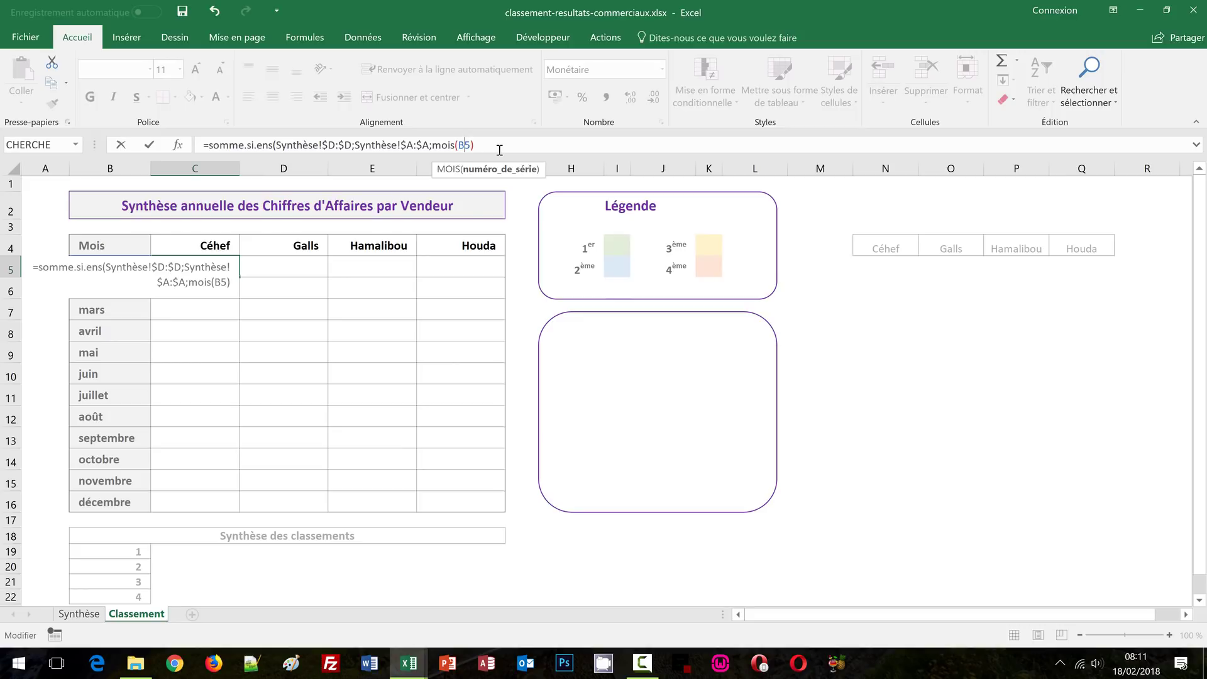
key("F4")
key("F4")
key("F4")
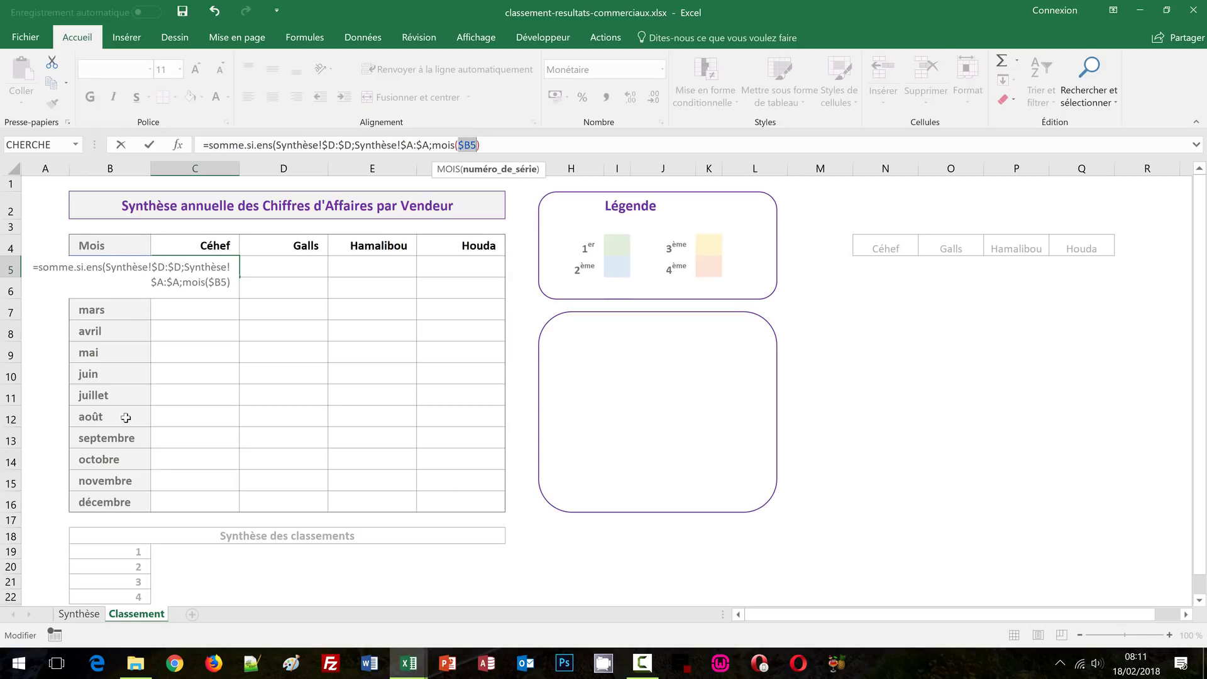
- Begin the second criteria range of the formula with a column reference to the Synthèse sheet
left_click(496, 143)
type(";")
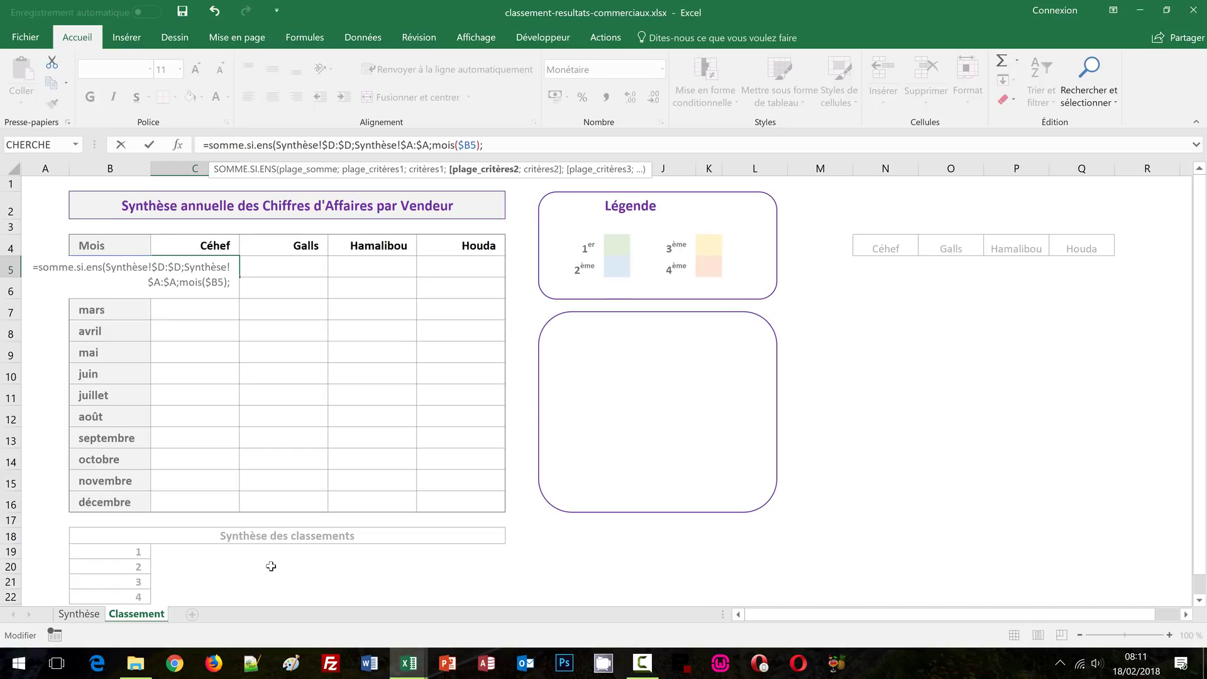
left_click(78, 614)
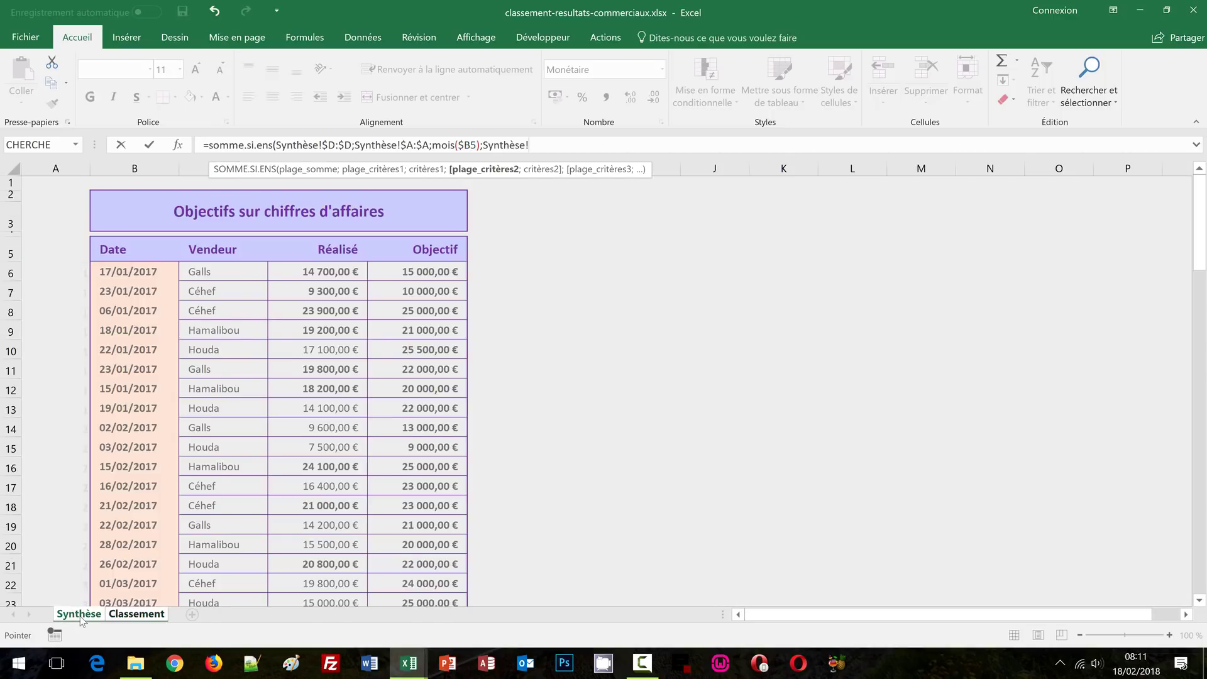
left_click(191, 167)
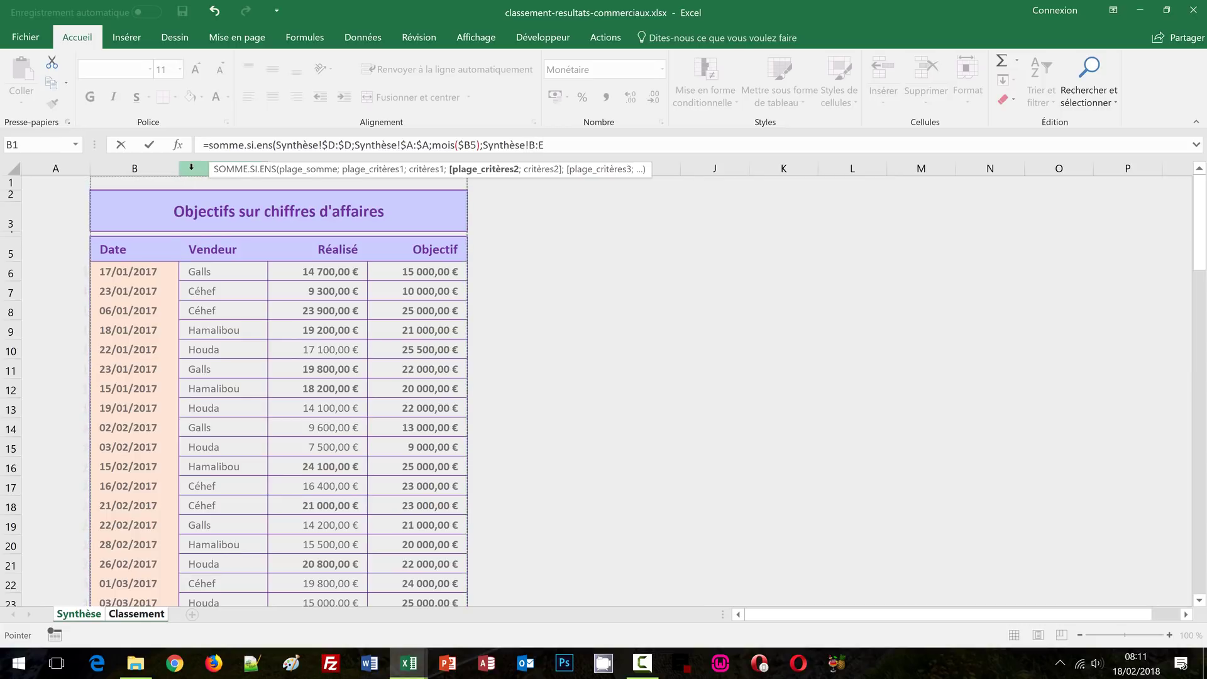
- Try Synthèse!B:B as the second criteria range of the SOMME.SI.ENS formula
left_click(571, 143)
key("BackSpace")
key("BackSpace")
type("D")
key("BackSpace")
type("B/")
key("BackSpace")
type(":B")
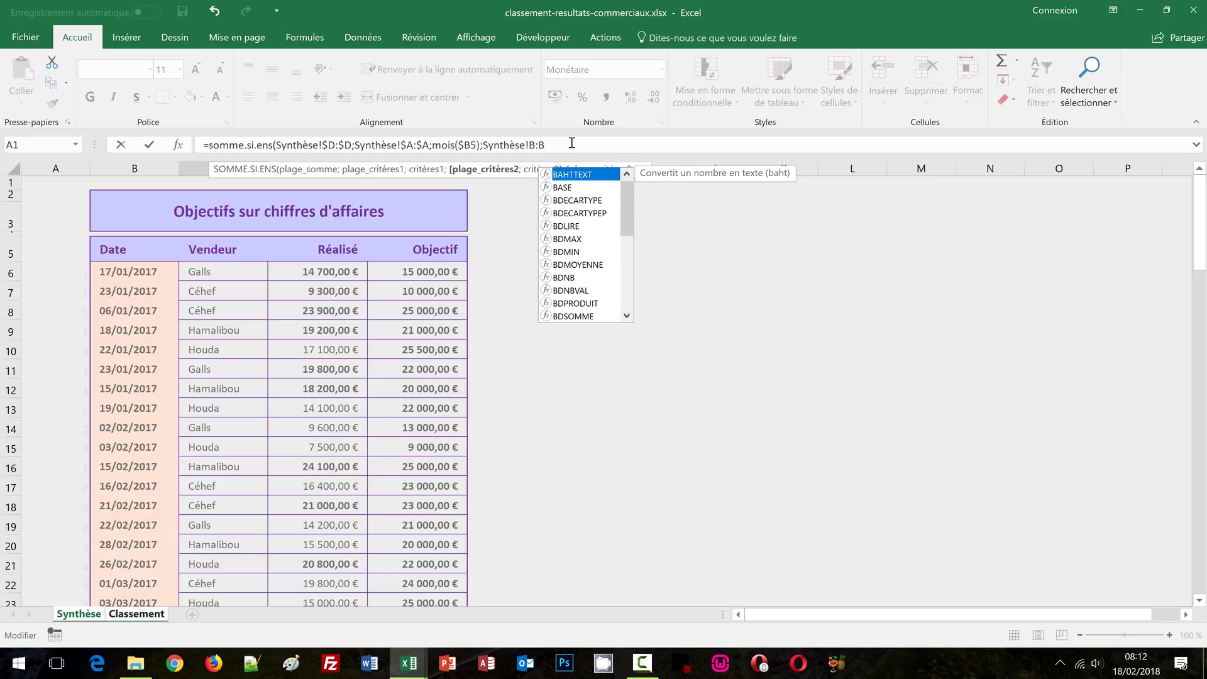
- Set the second criteria range to the whole Vendeur column as the absolute reference Synthèse!$C:$C
key("BackSpace")
key("BackSpace")
key("BackSpace")
type("C:C")
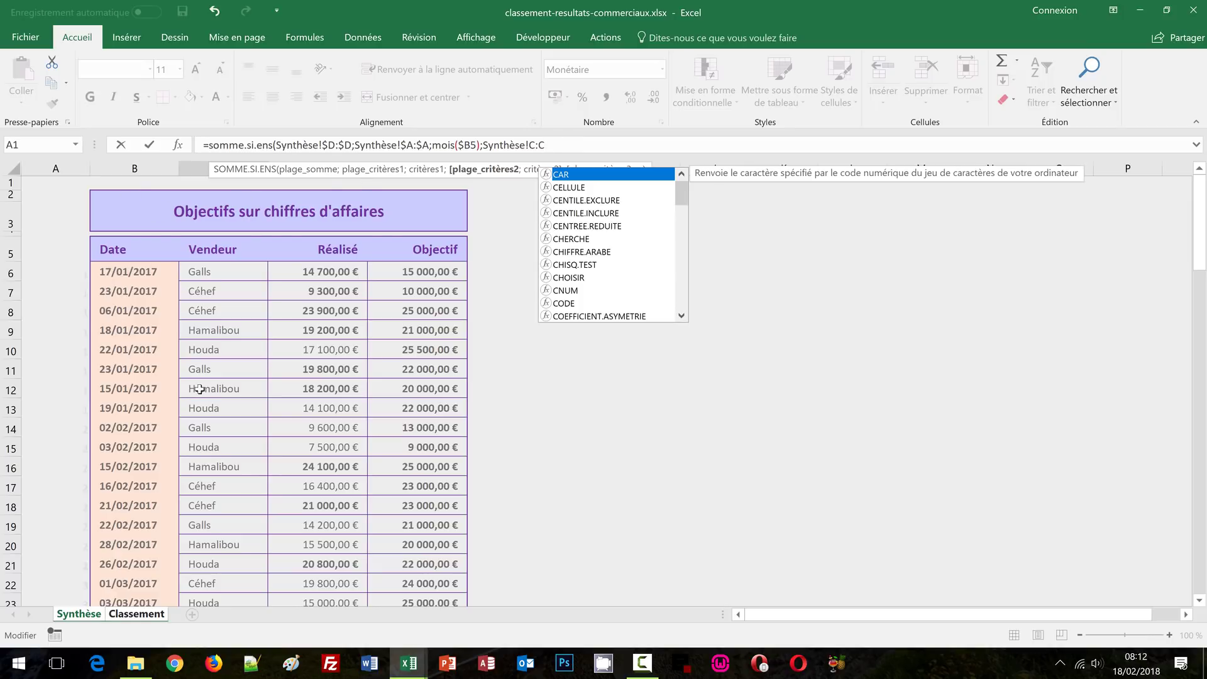
key("F4")
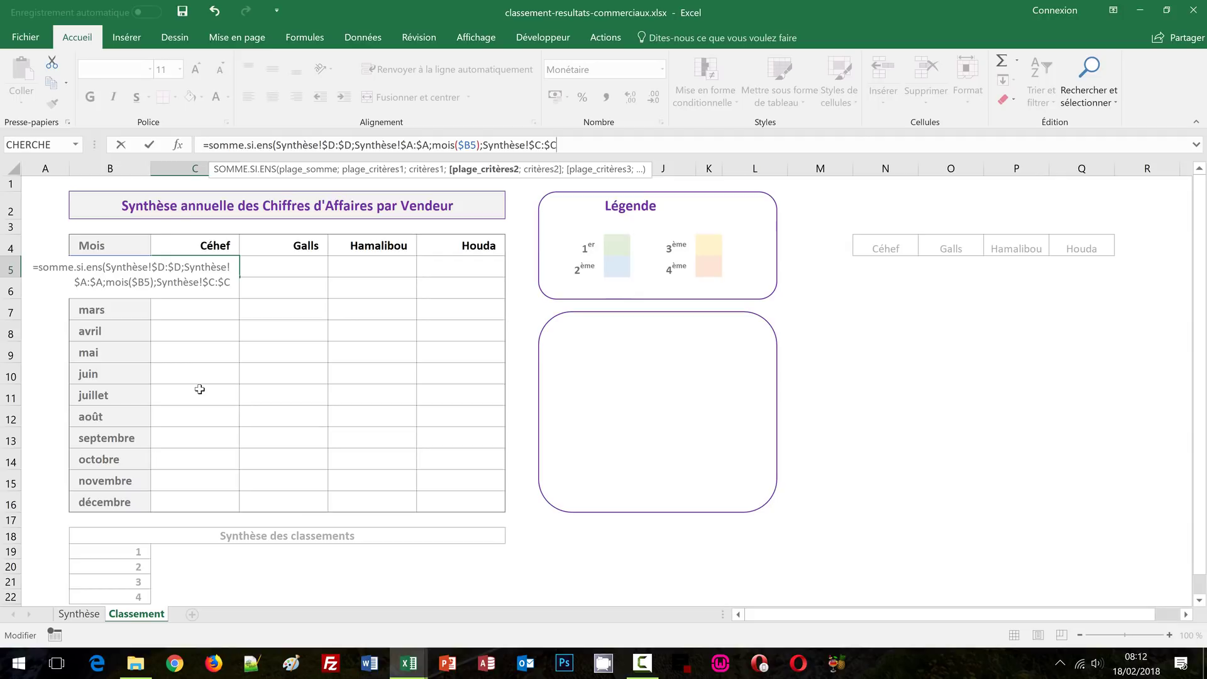
- Add the first salesperson header, cell C4, as the second criterion with only its row fixed as C$4
type(";")
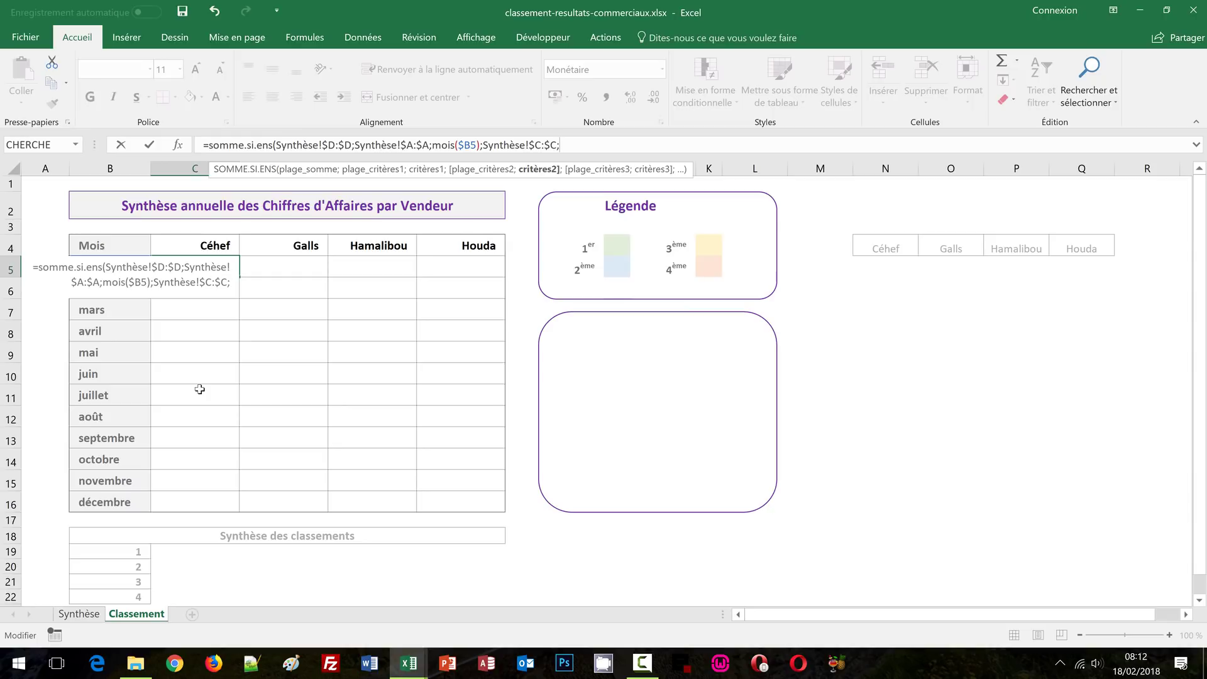
left_click(222, 249)
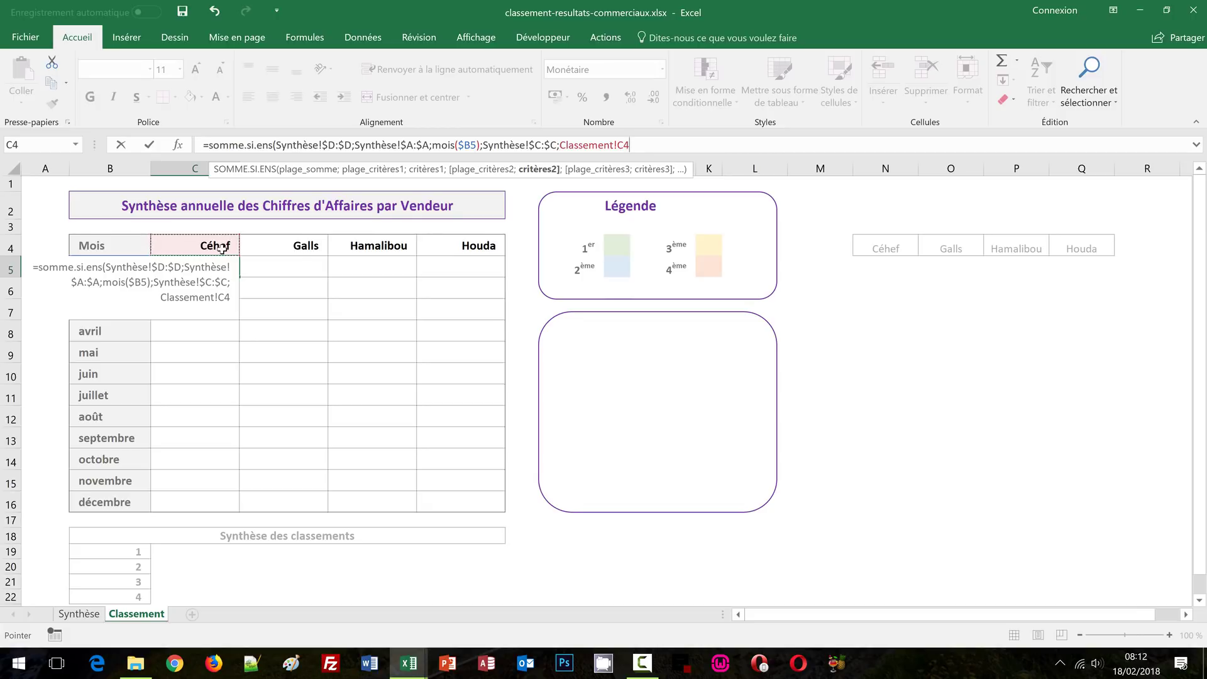
key("F4")
key("F4")
- Remove the Classement! prefix before C$4, then close and validate the formula, keeping cell C5 selected
left_click(621, 144)
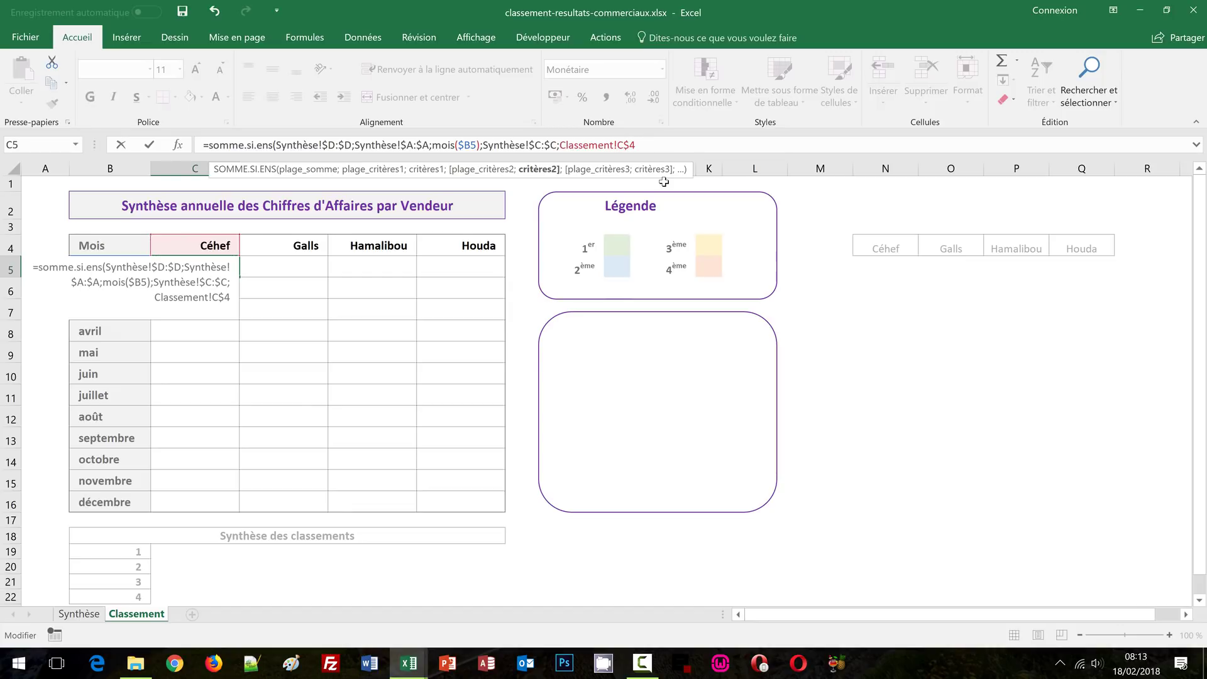
key("BackSpace")
key("BackSpace")
key("BackSpace")
key("BackSpace")
key("BackSpace")
key("BackSpace")
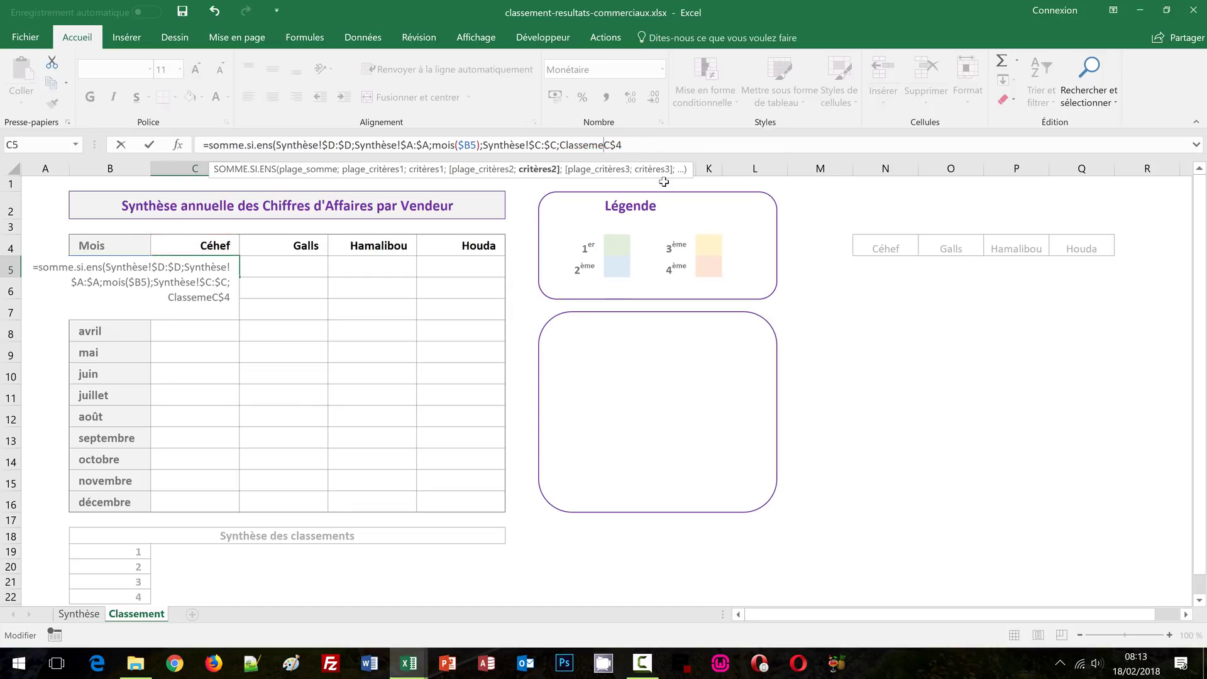
key("BackSpace")
key("BackSpace")
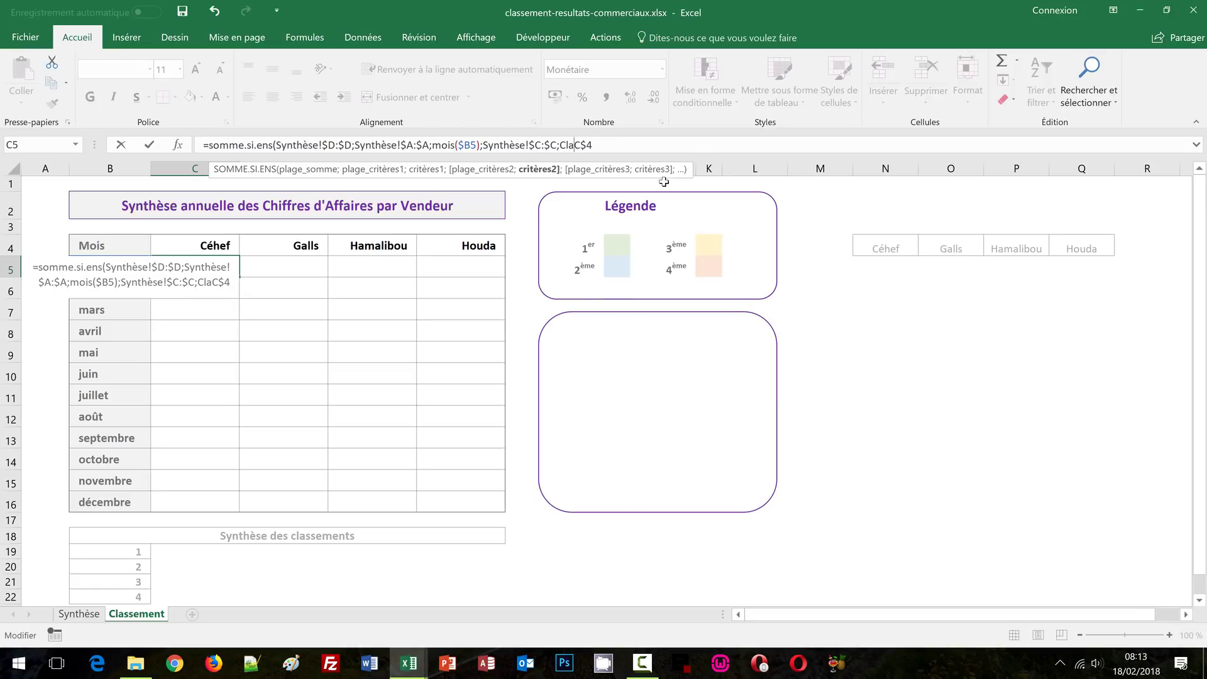
key("BackSpace")
key("BackSpace")
key("BackSpace")
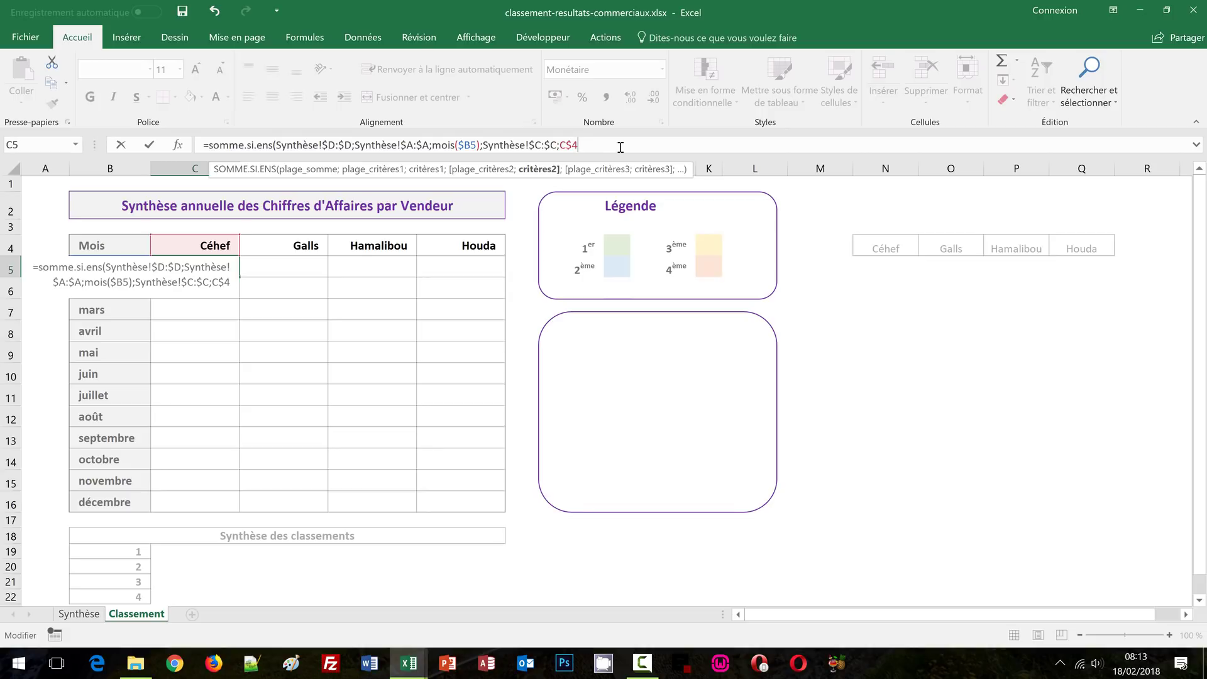
type(")")
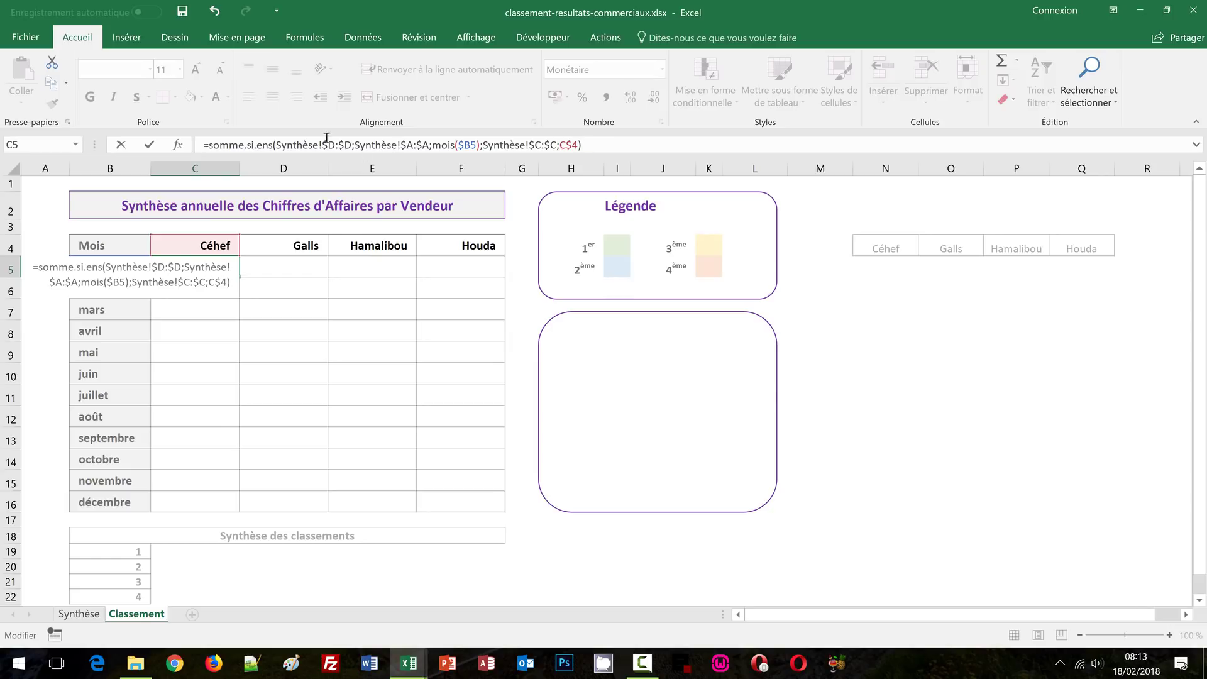
key("ctrl+Return")
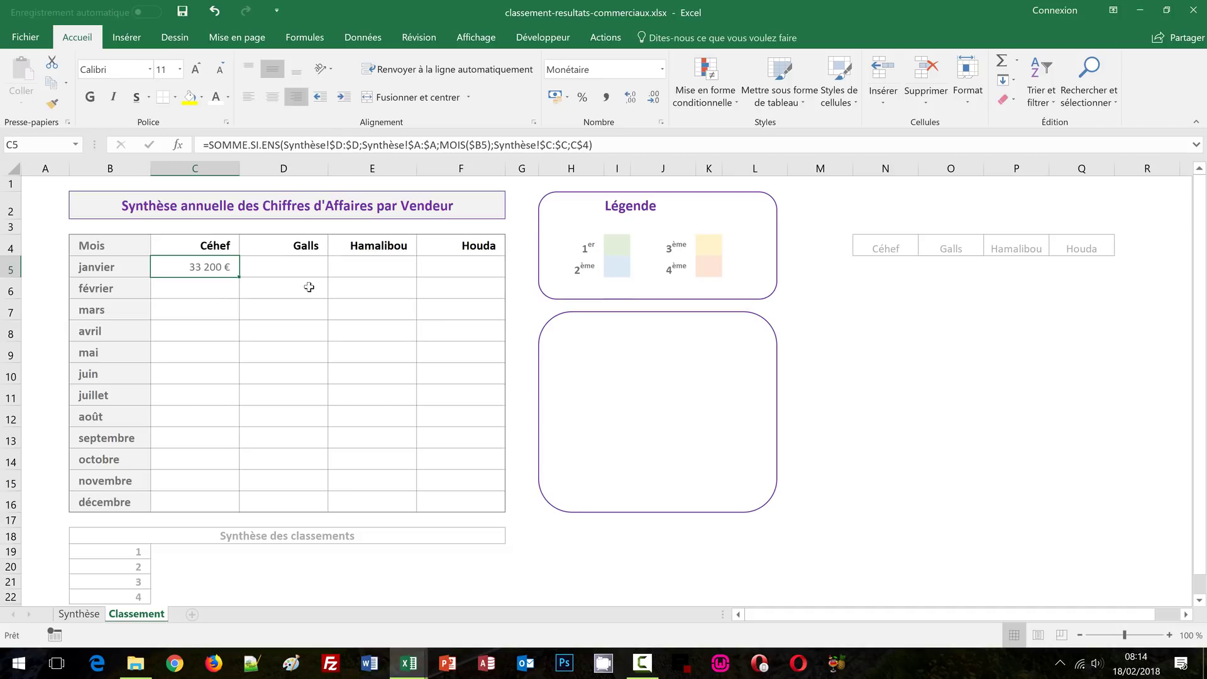
- Copy the C5 formula across the January row to F5, filling without formatting
left_click_drag(240, 275, 489, 286)
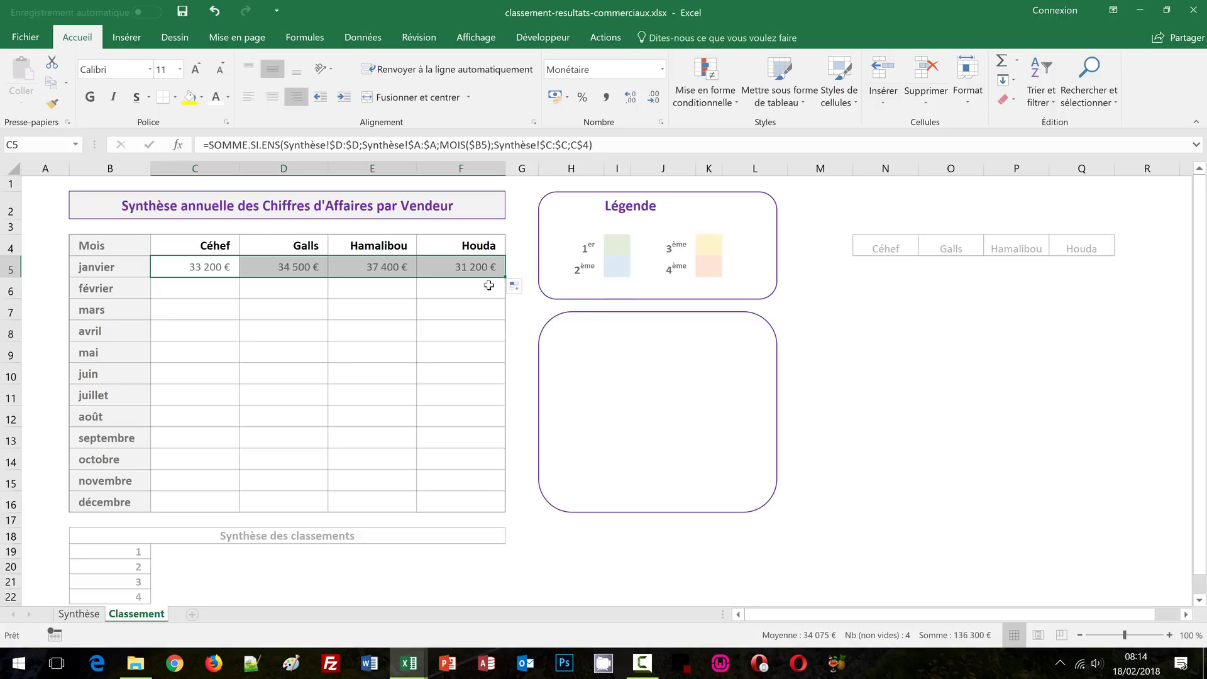
left_click(519, 288)
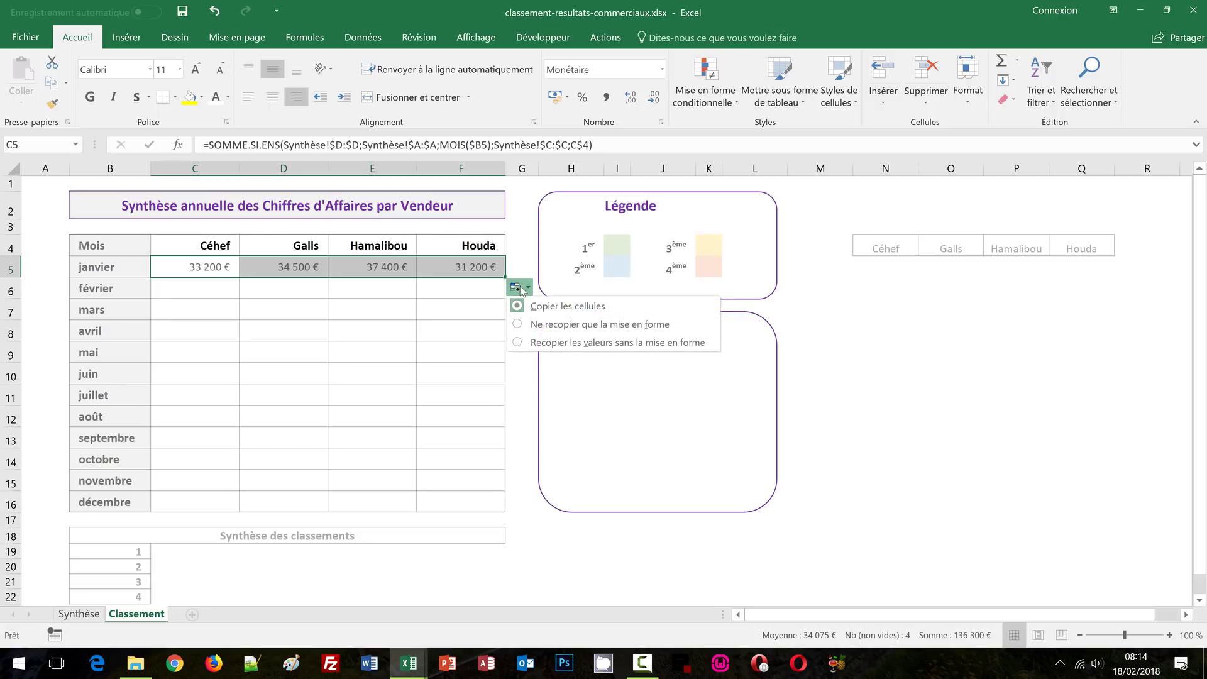
left_click(539, 343)
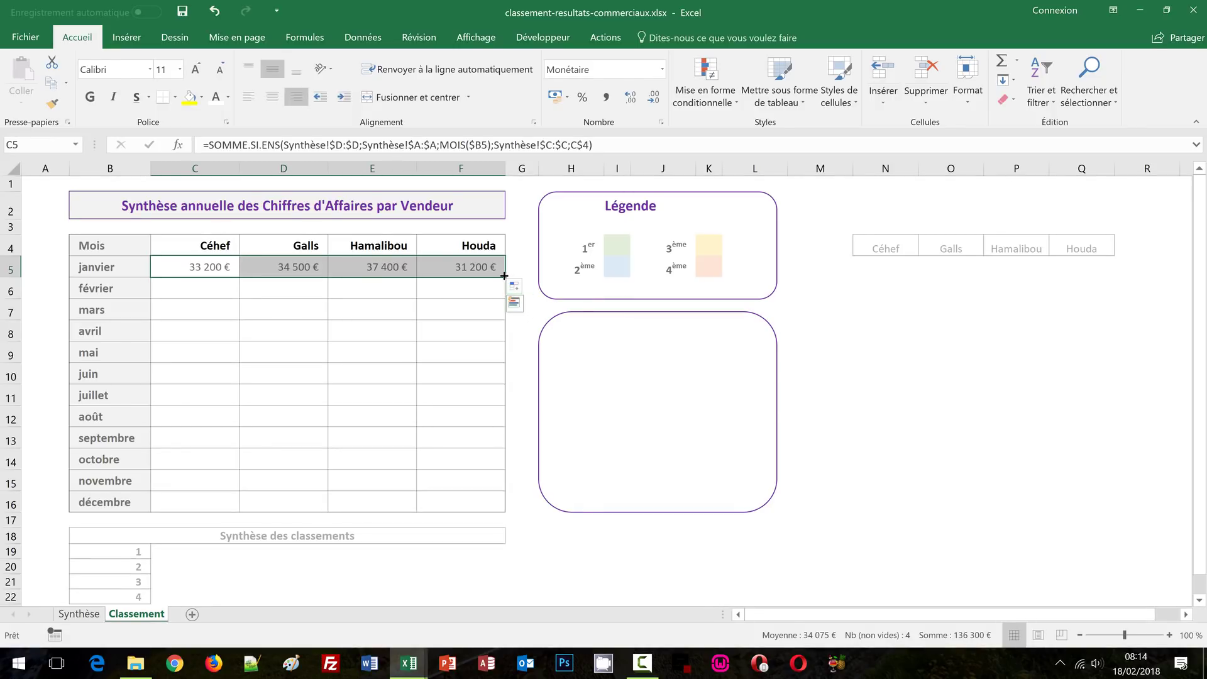
- Copy the January formulas C5:F5 down to row 16 for décembre, filling without formatting
left_click_drag(504, 275, 506, 520)
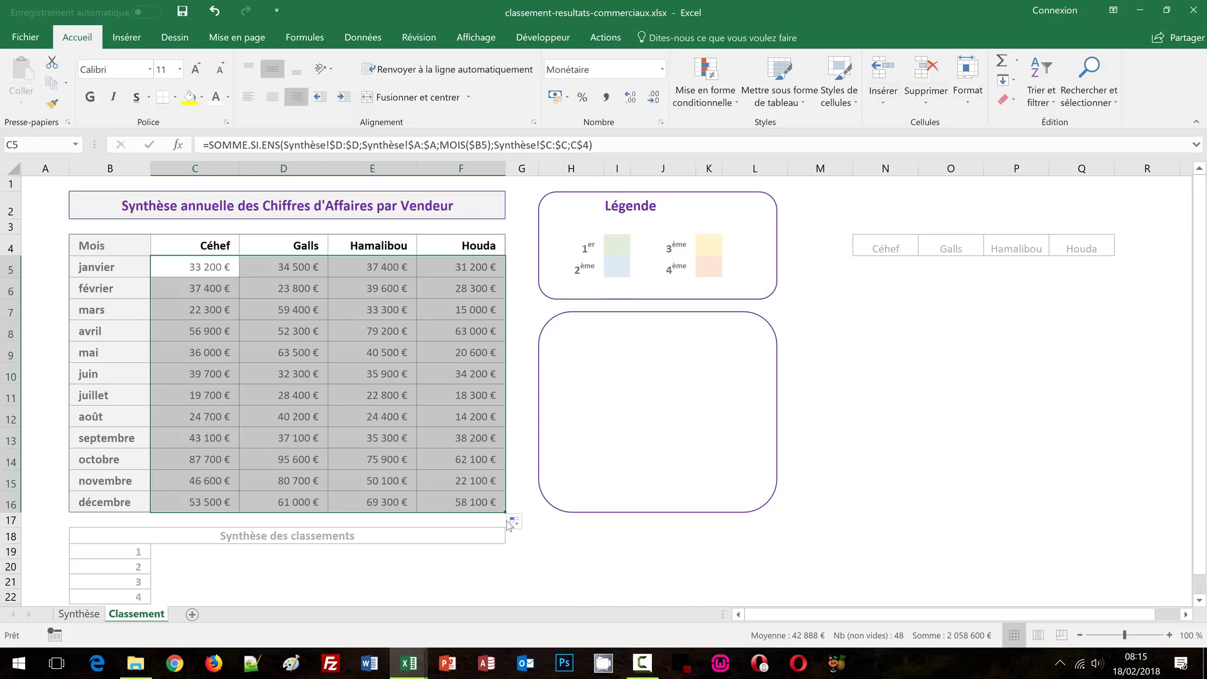
left_click(517, 522)
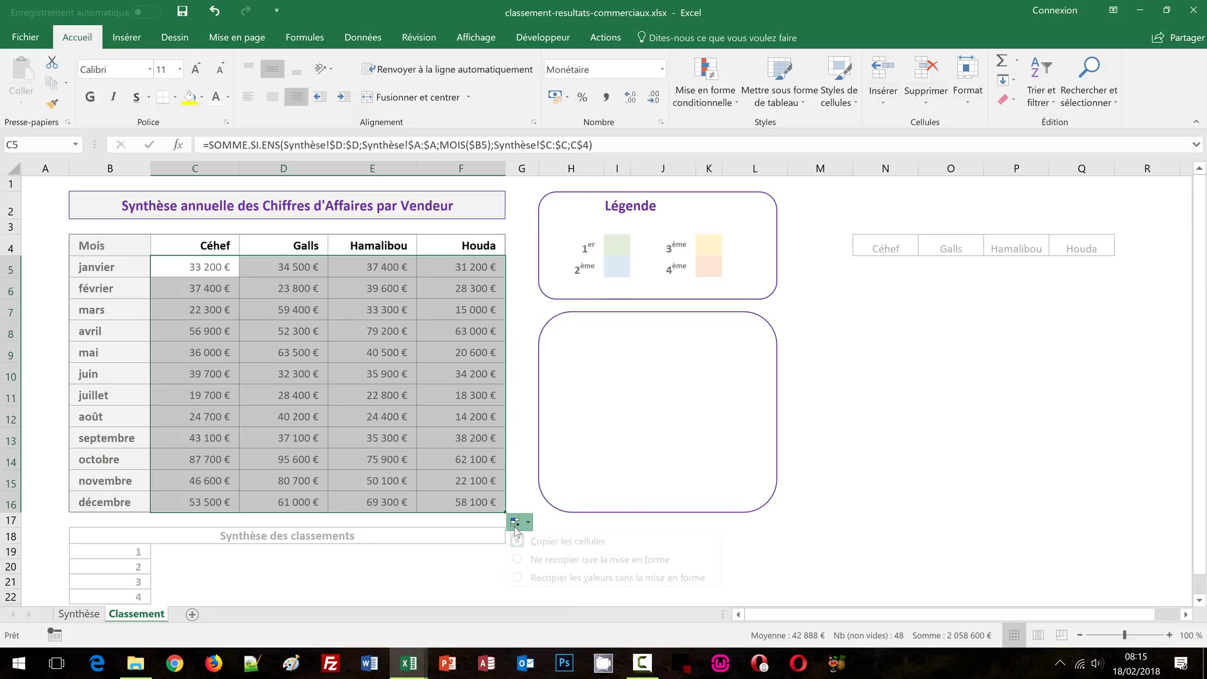
left_click(548, 578)
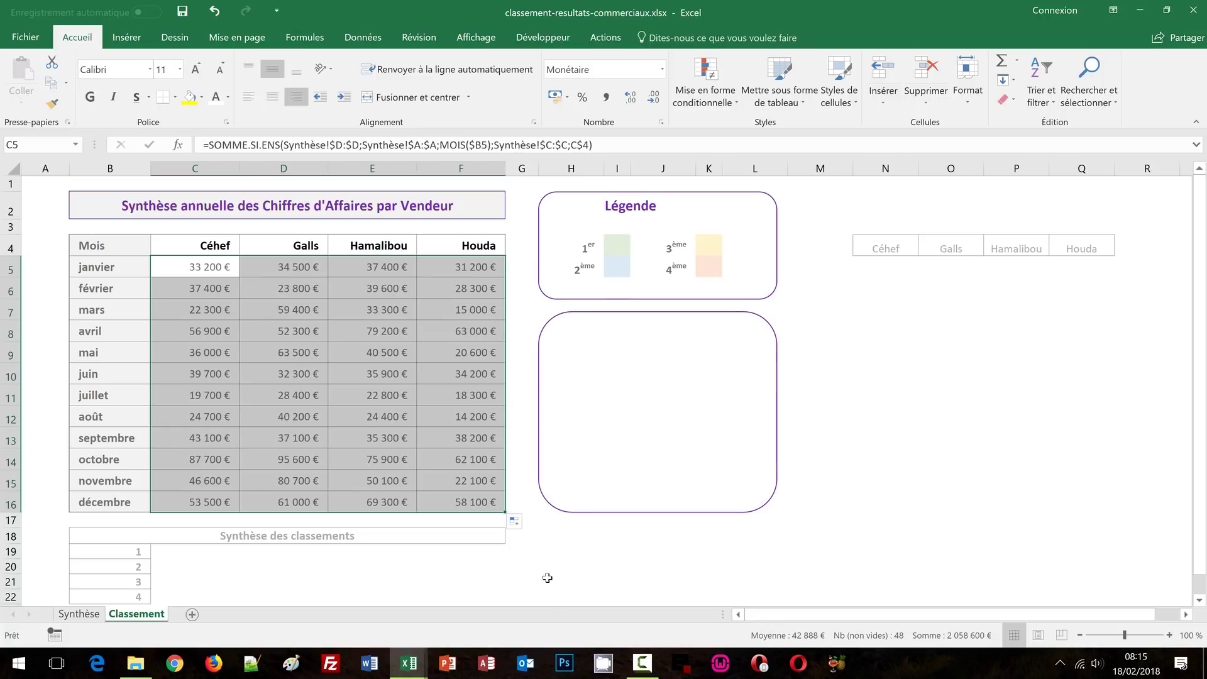
left_click(817, 493)
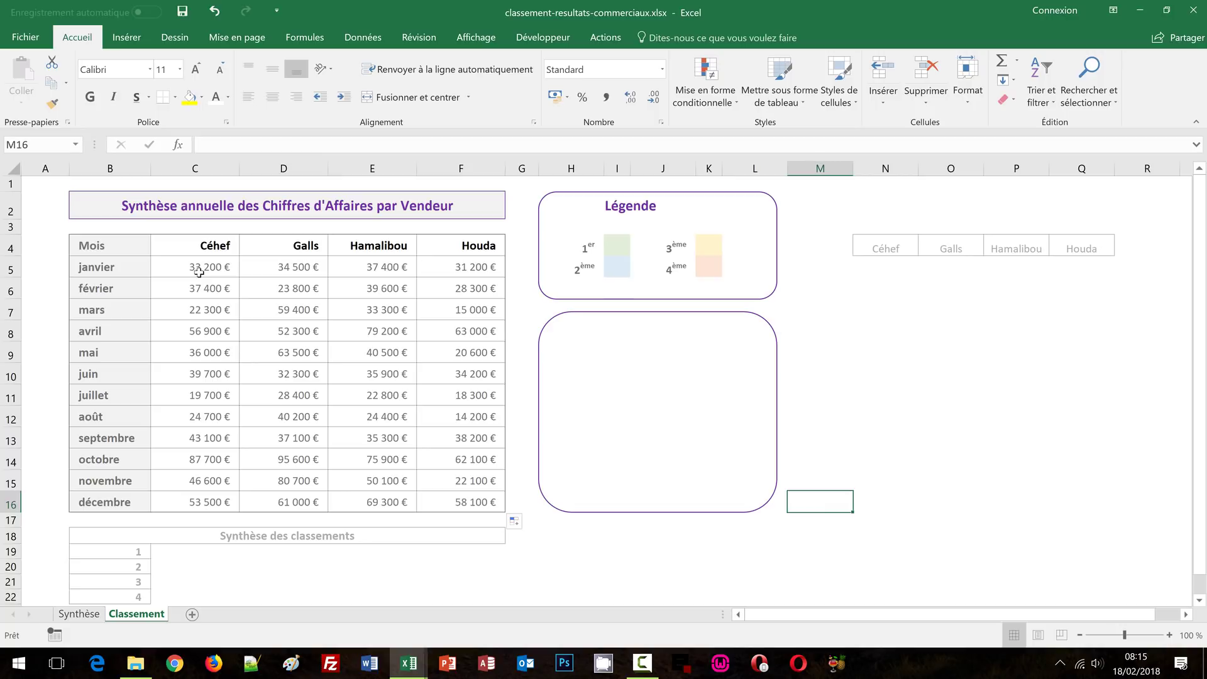
- Create a new conditional formatting rule for C5:F16 that uses a formula to determine the cells to format
left_click_drag(185, 269, 482, 500)
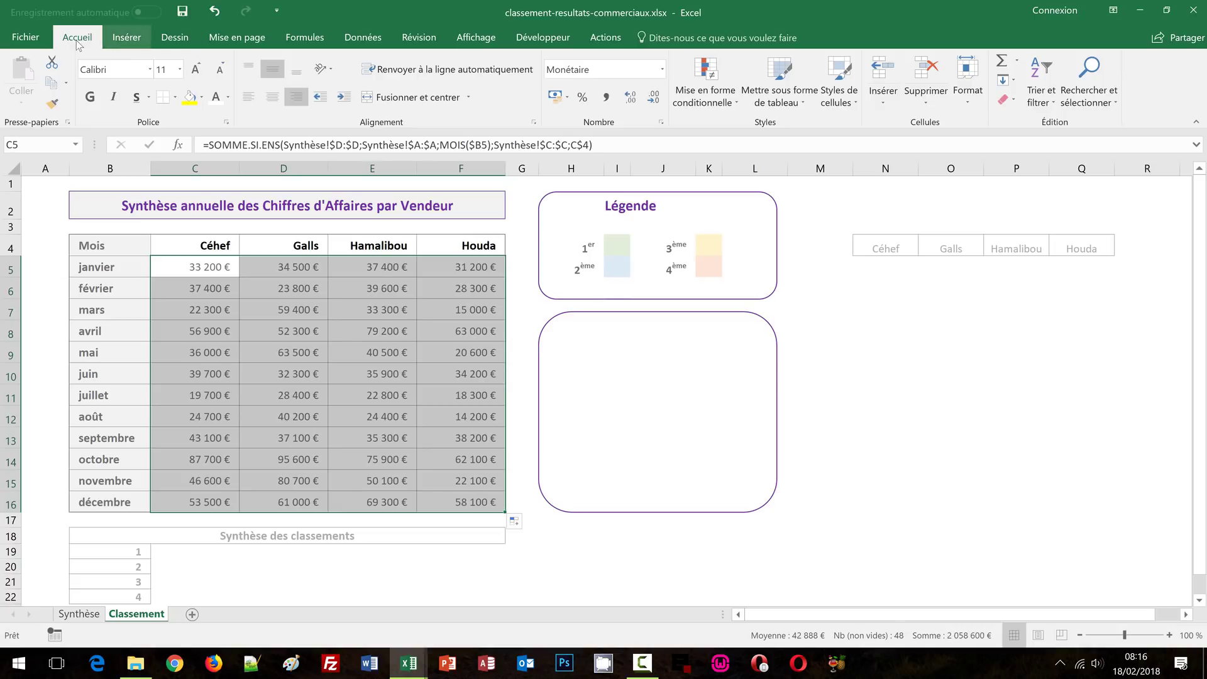
left_click(707, 102)
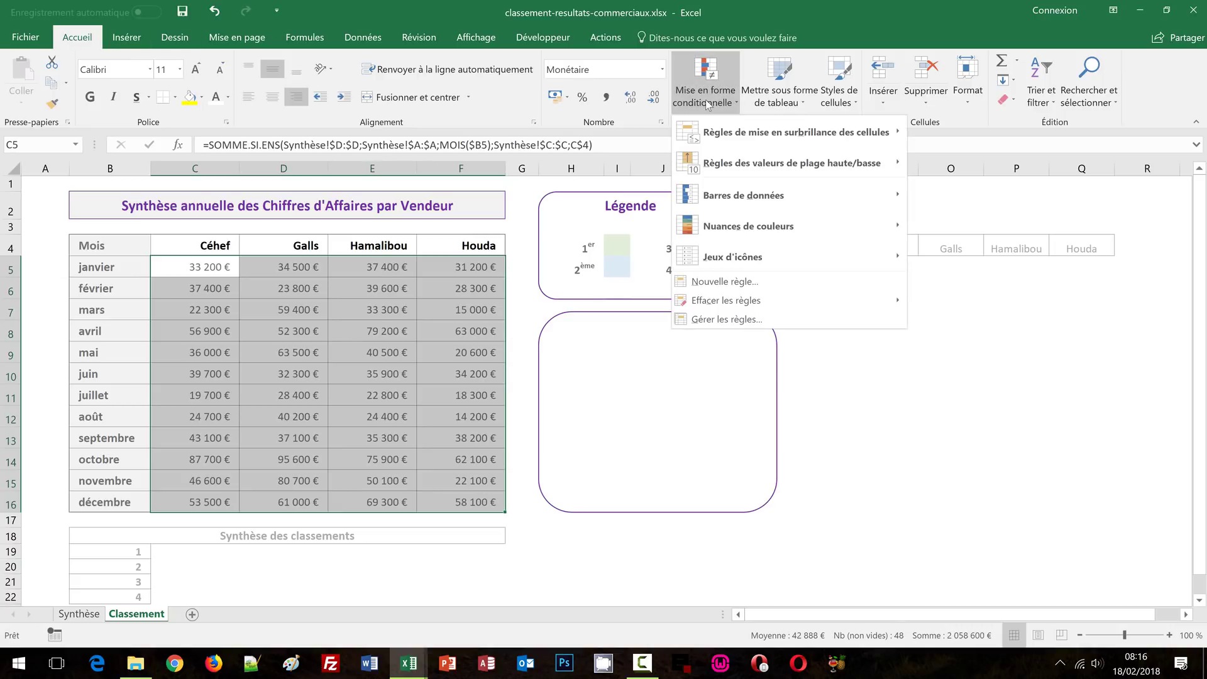
left_click(721, 283)
left_click_drag(453, 211, 851, 135)
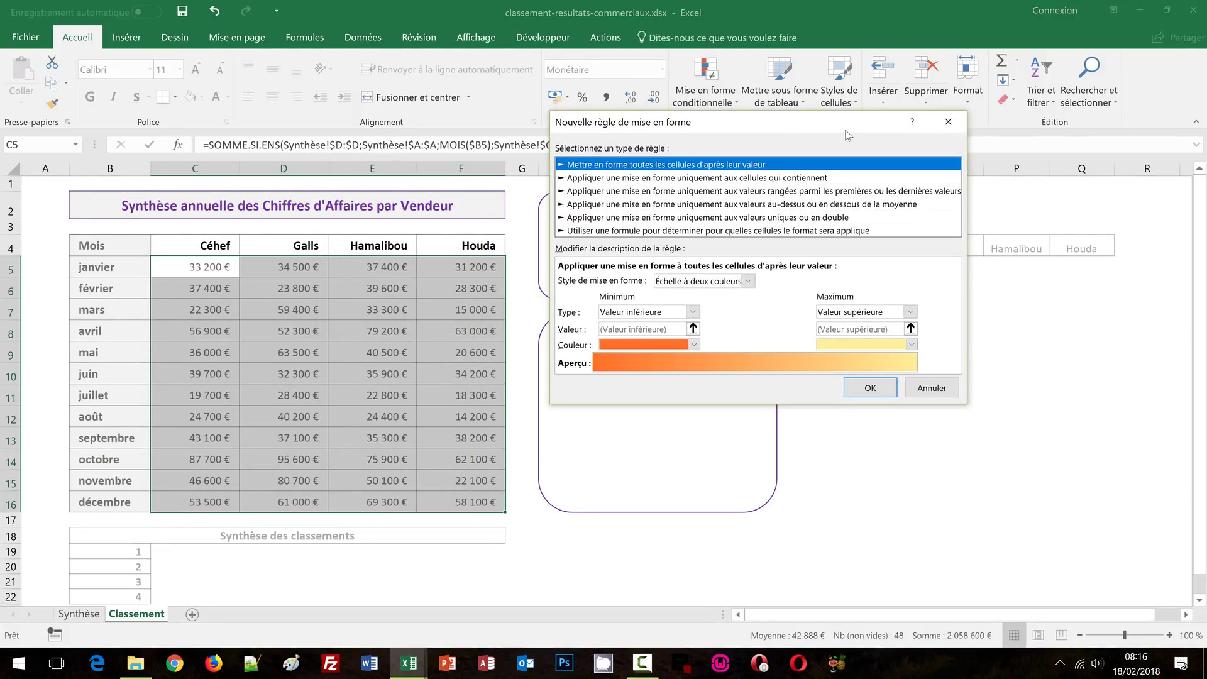
left_click(587, 230)
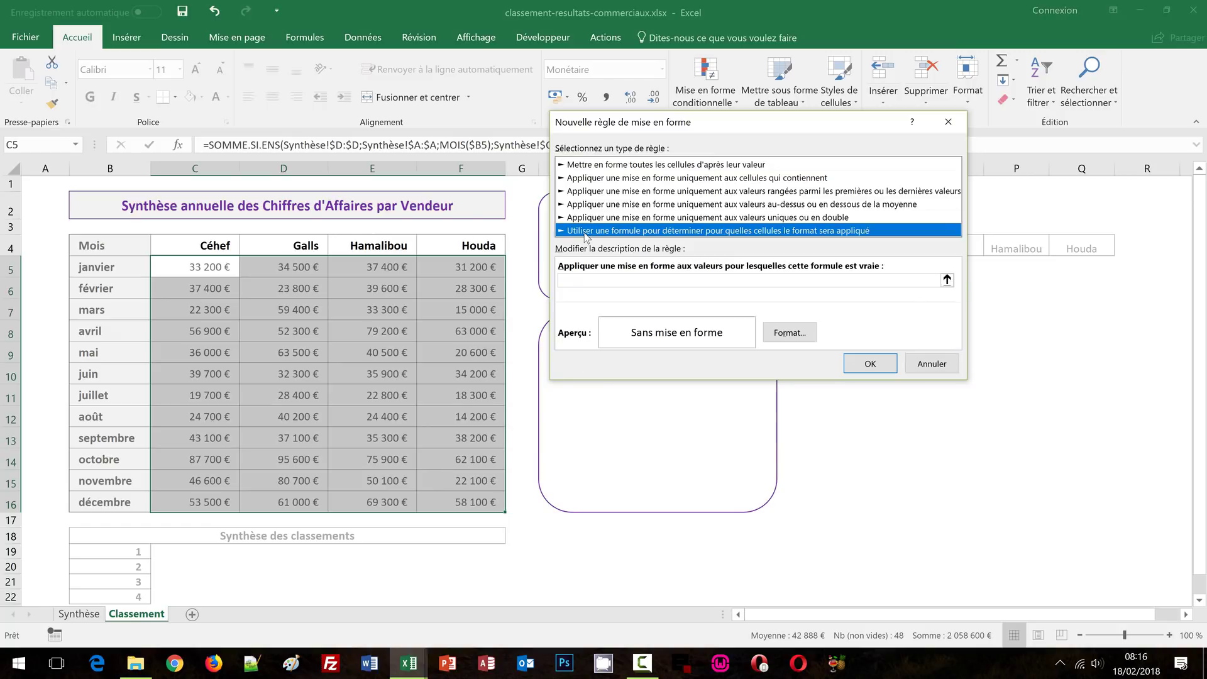
left_click(580, 280)
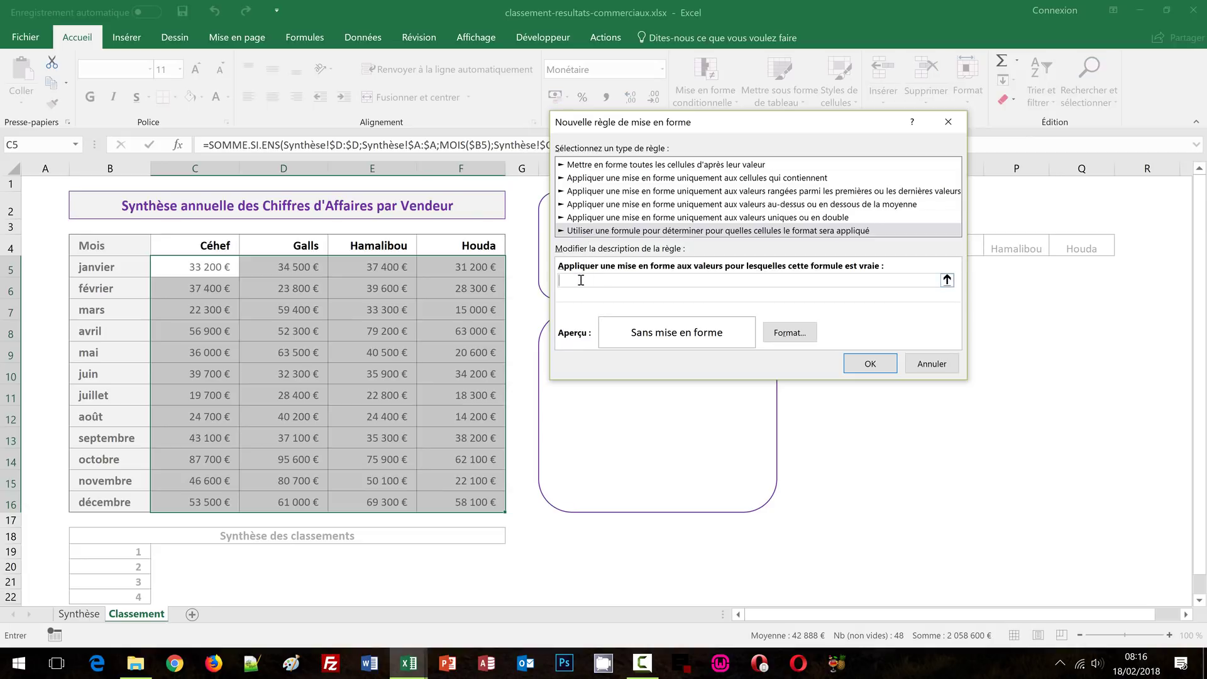
- Begin the rule formula with =rang( and the fully relative reference C5 as its first argument
type("=rang(")
left_click(185, 266)
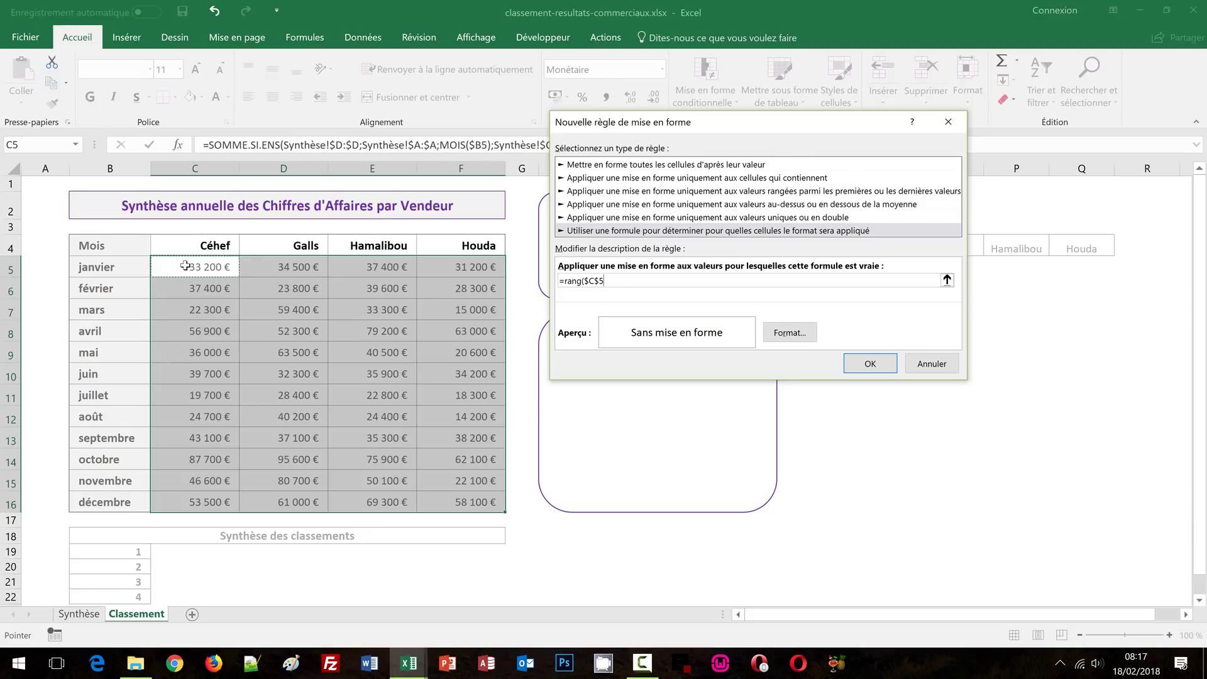
key("F4")
key("F4")
key("F4")
type(";")
- Add the column-fixed range $C5:$F5 to the rang function and complete the rule condition with =1
left_click_drag(200, 266, 452, 277)
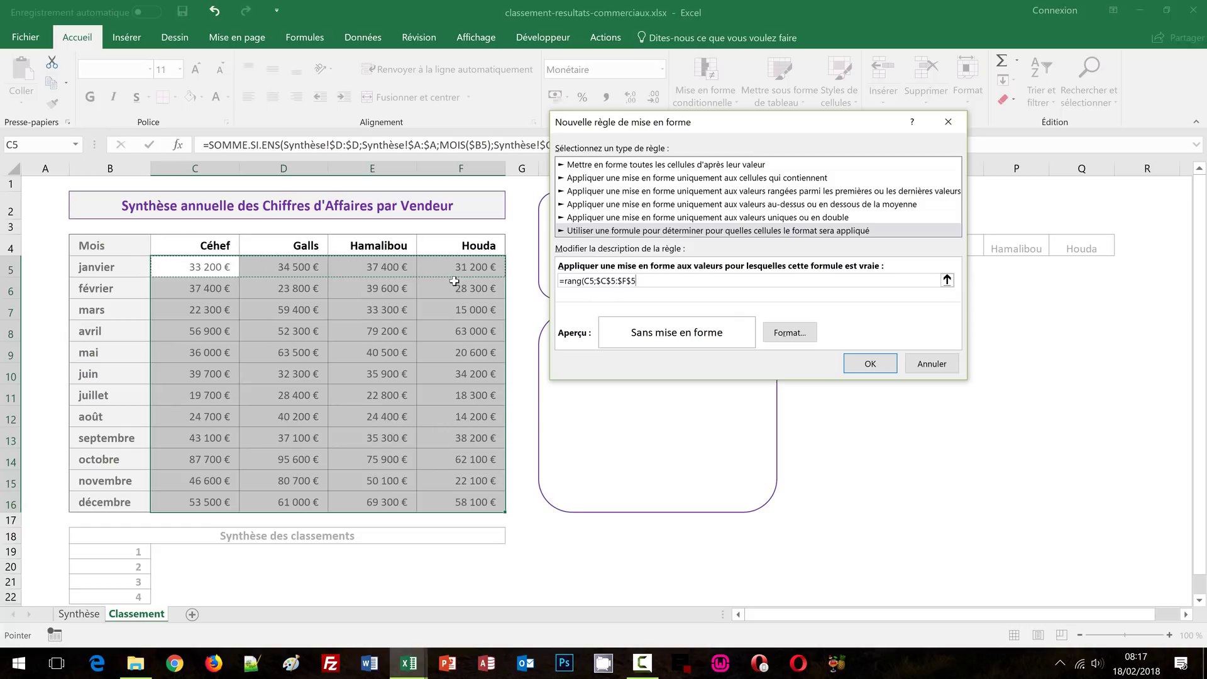
key("F4")
key("F4")
type(")")
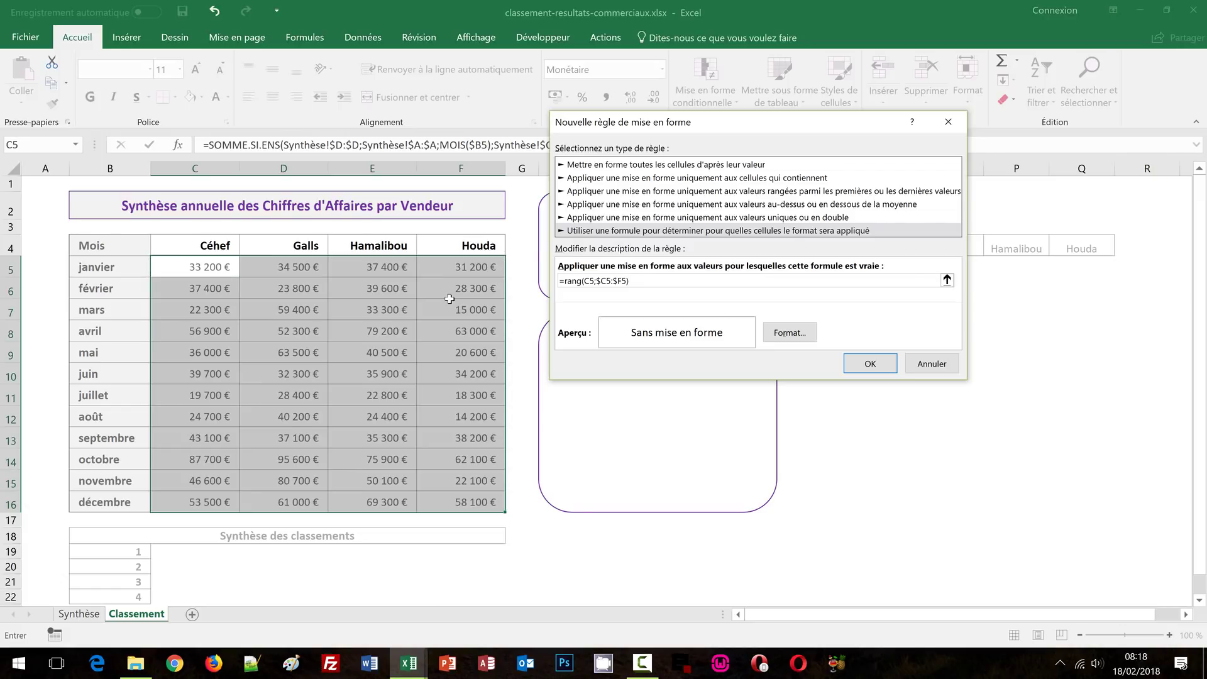
type("=1")
- Give the first-rank rule a light green fill matching the legend's 1er colour
left_click_drag(683, 122, 679, 314)
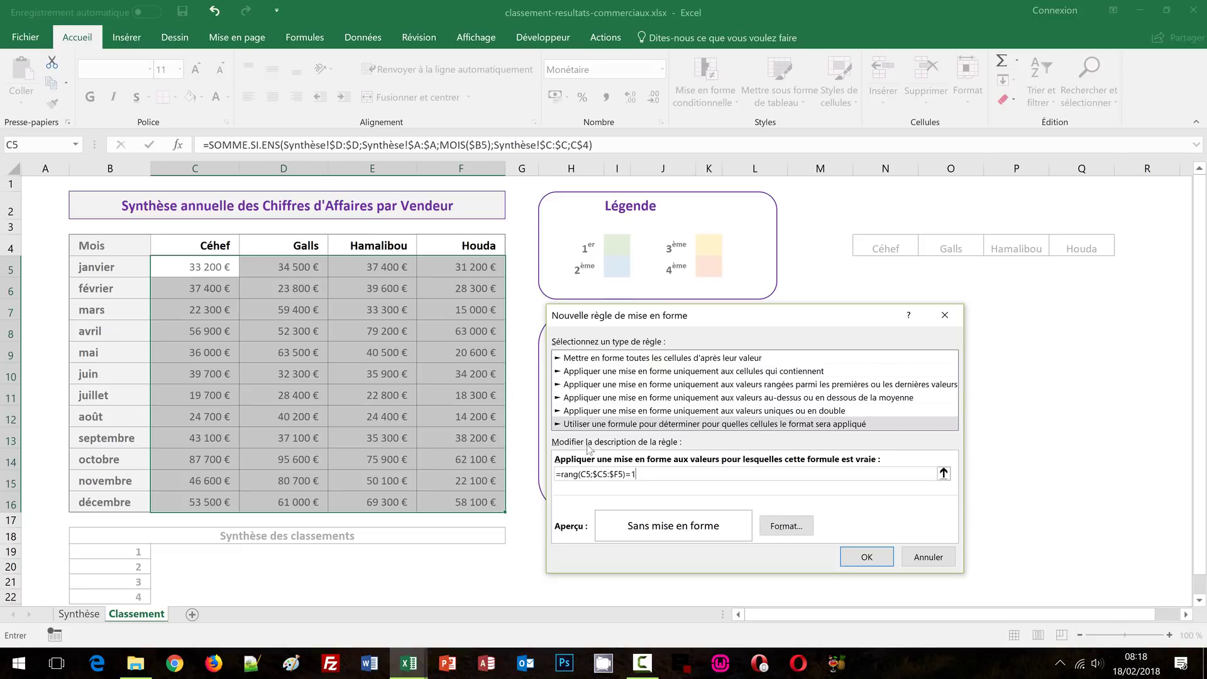
left_click(774, 527)
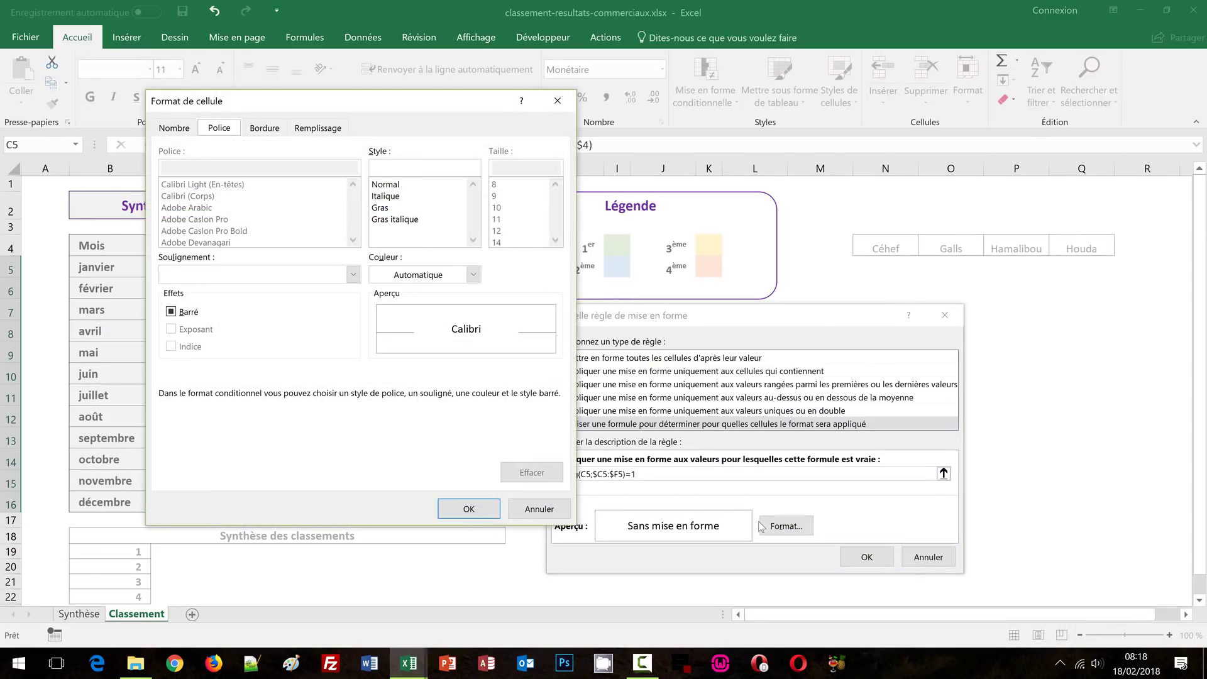
left_click(317, 128)
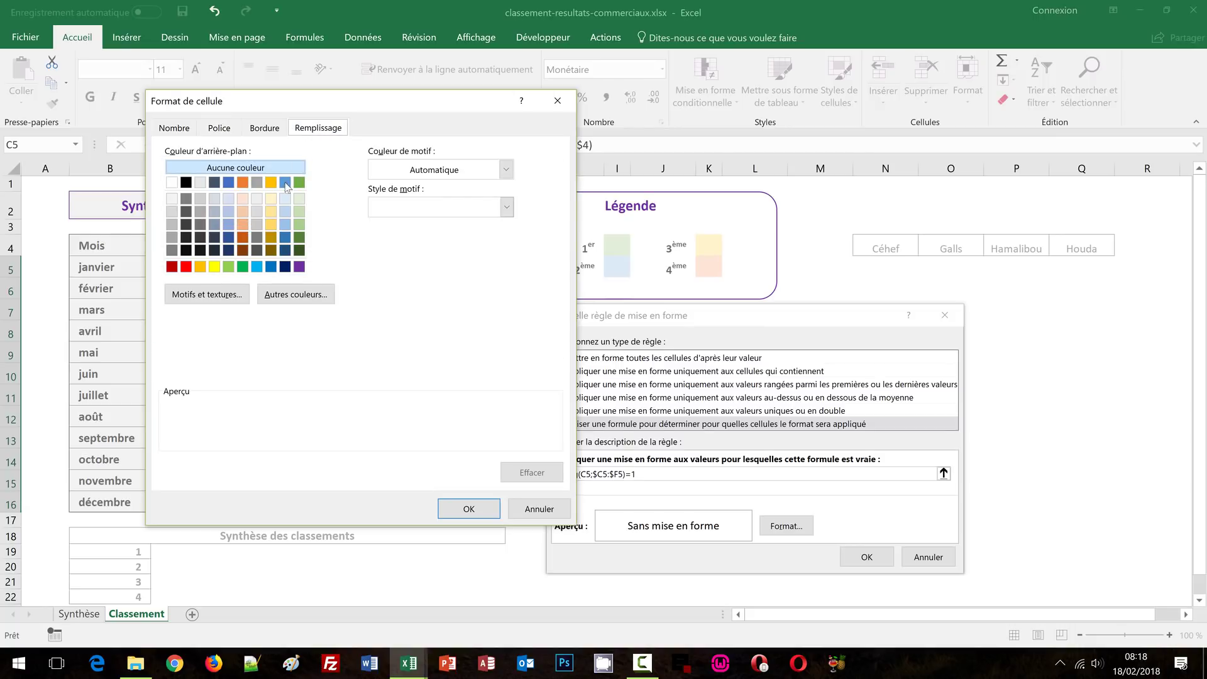
left_click(300, 199)
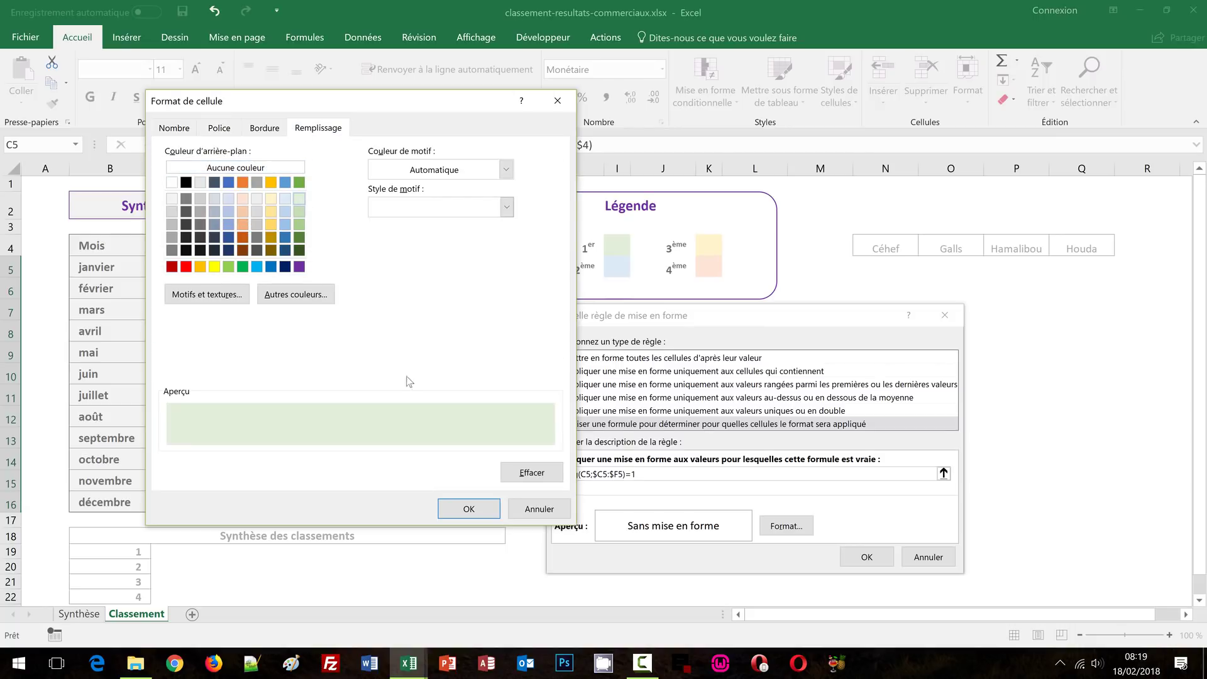
left_click(468, 508)
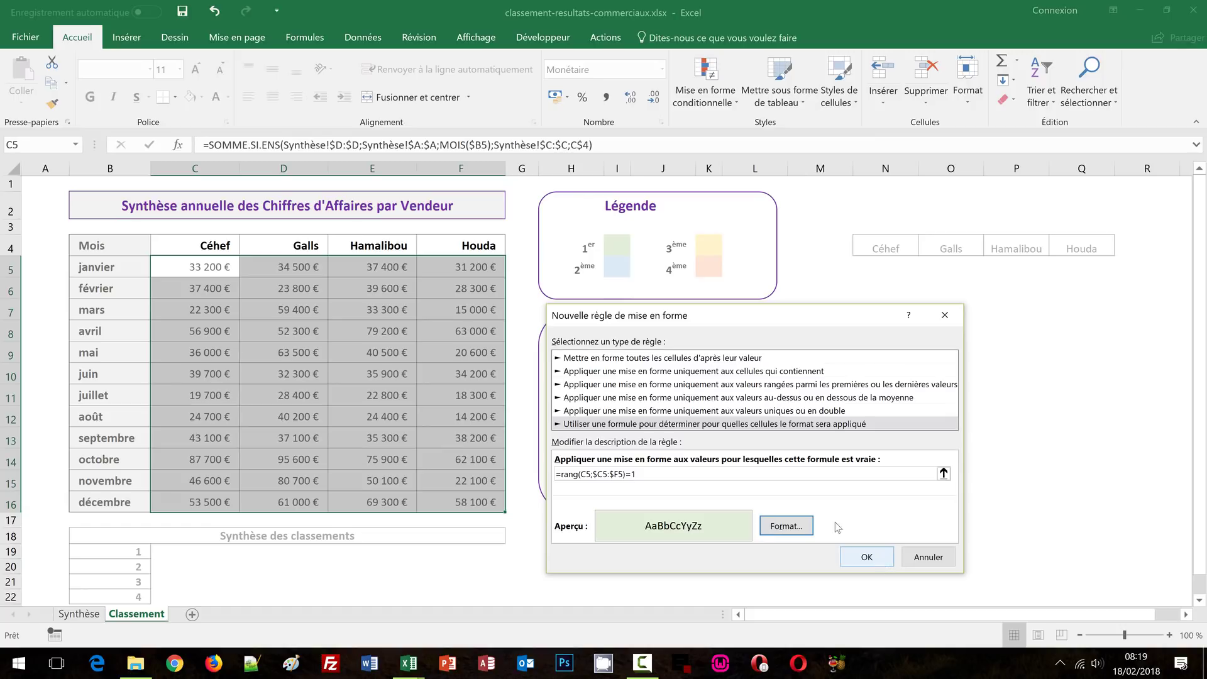
- Copy the rule formula =rang(C5;$C5:$F5)=1 for reuse and apply the green rule to the table
left_click_drag(677, 474, 532, 479)
key("ctrl+c")
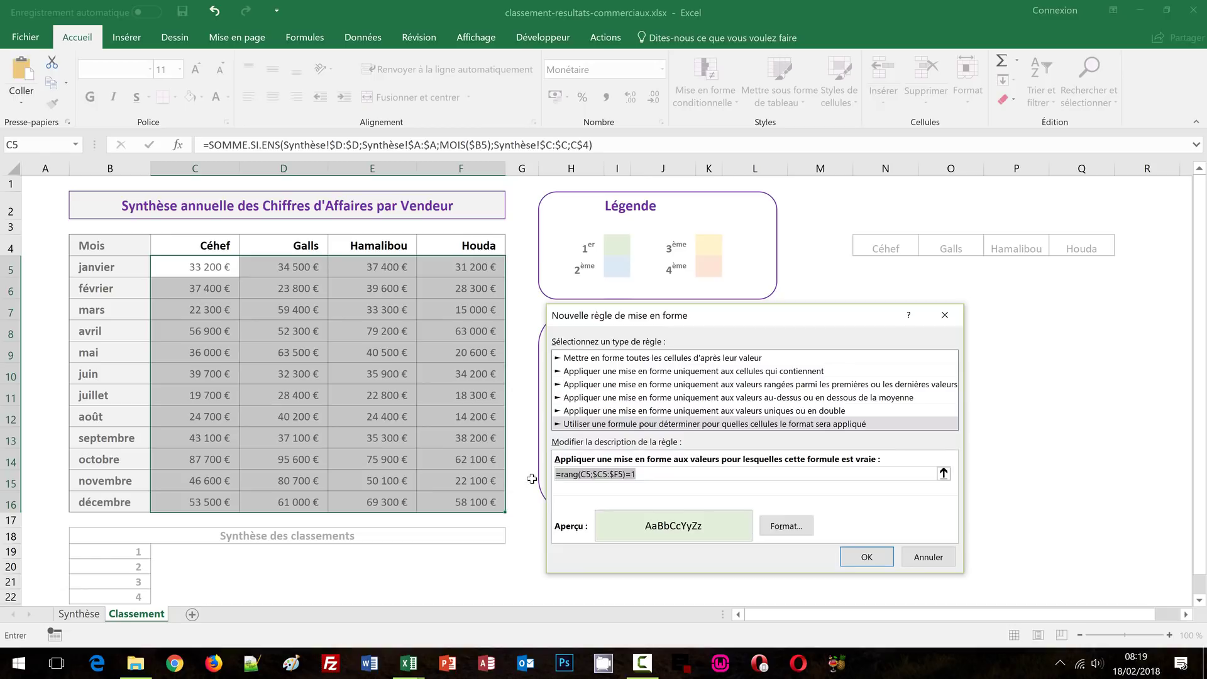
left_click(859, 561)
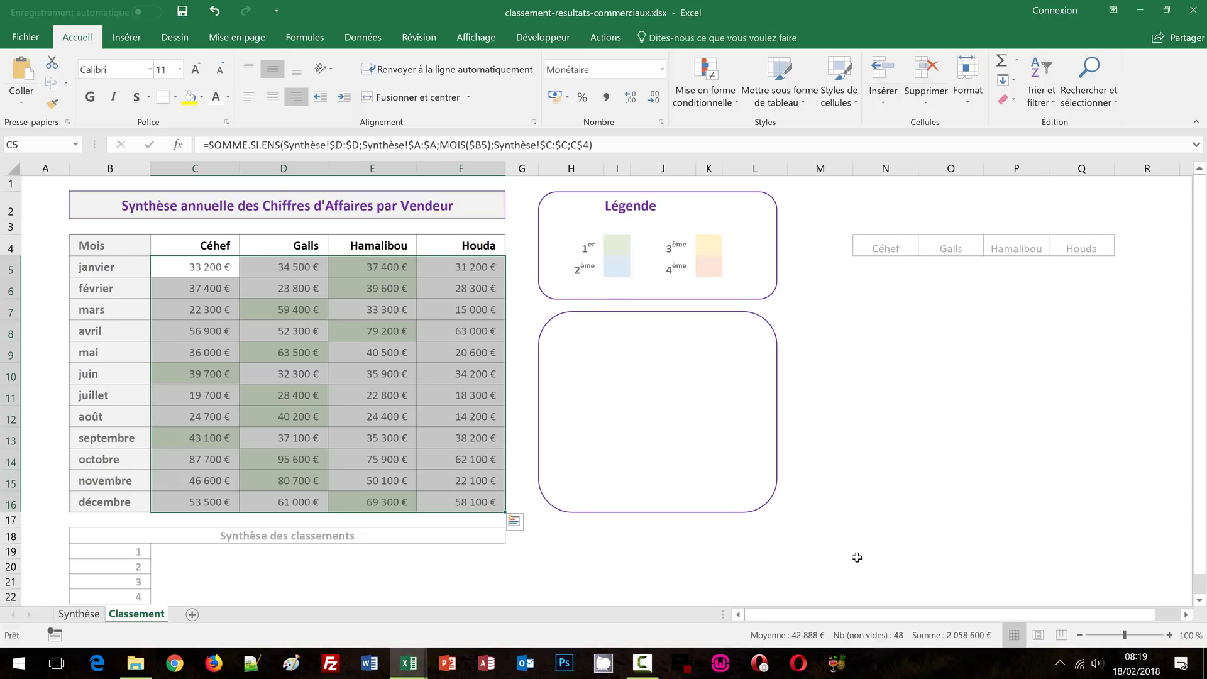
left_click(867, 553)
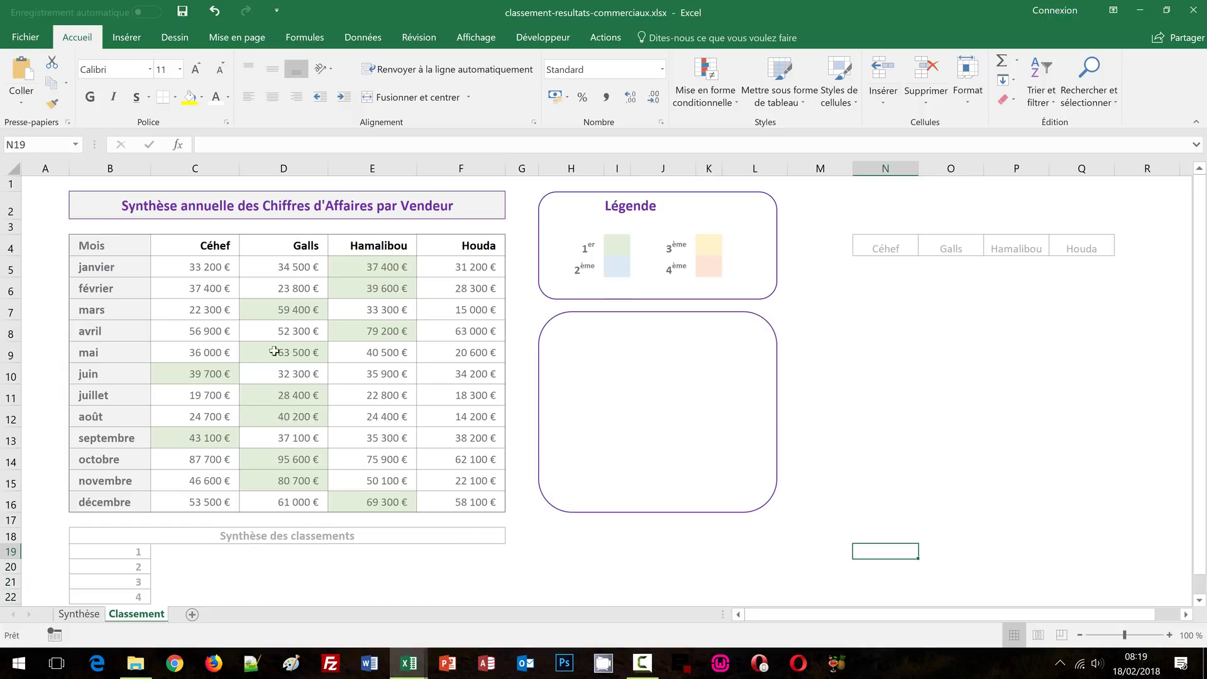
- Create a second formula-based conditional formatting rule for C5:F16 with the condition =rang(C5;$C5:$F5)=2
left_click_drag(187, 267, 470, 501)
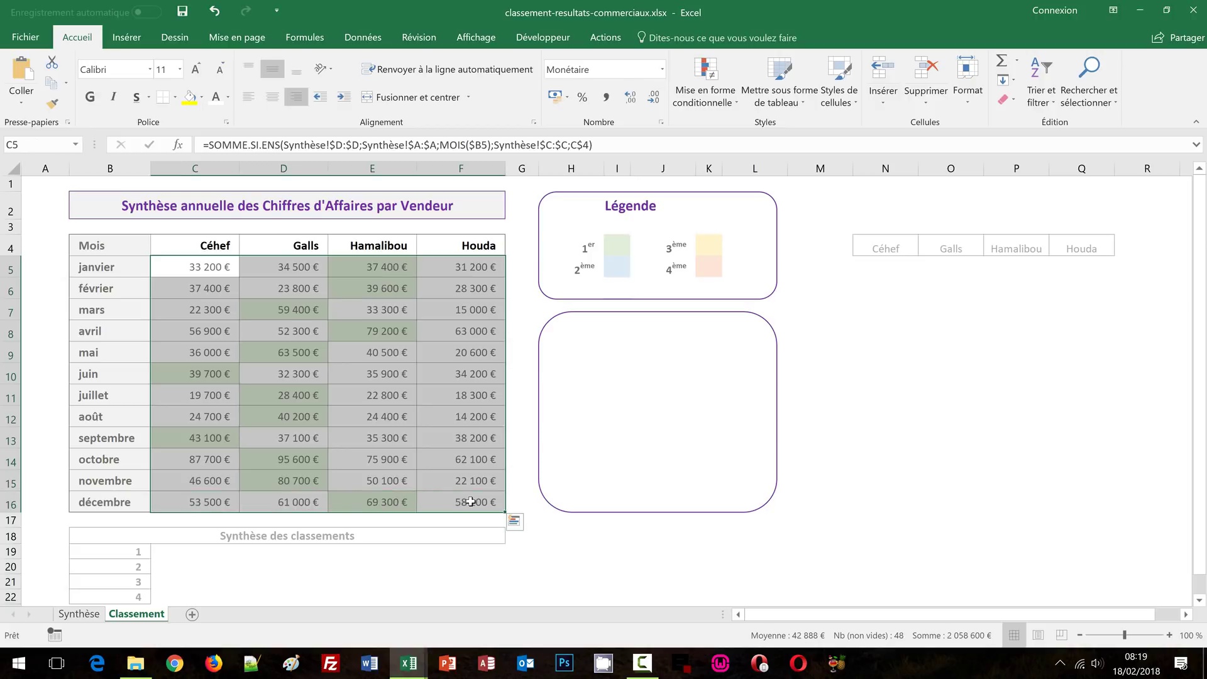
left_click(696, 92)
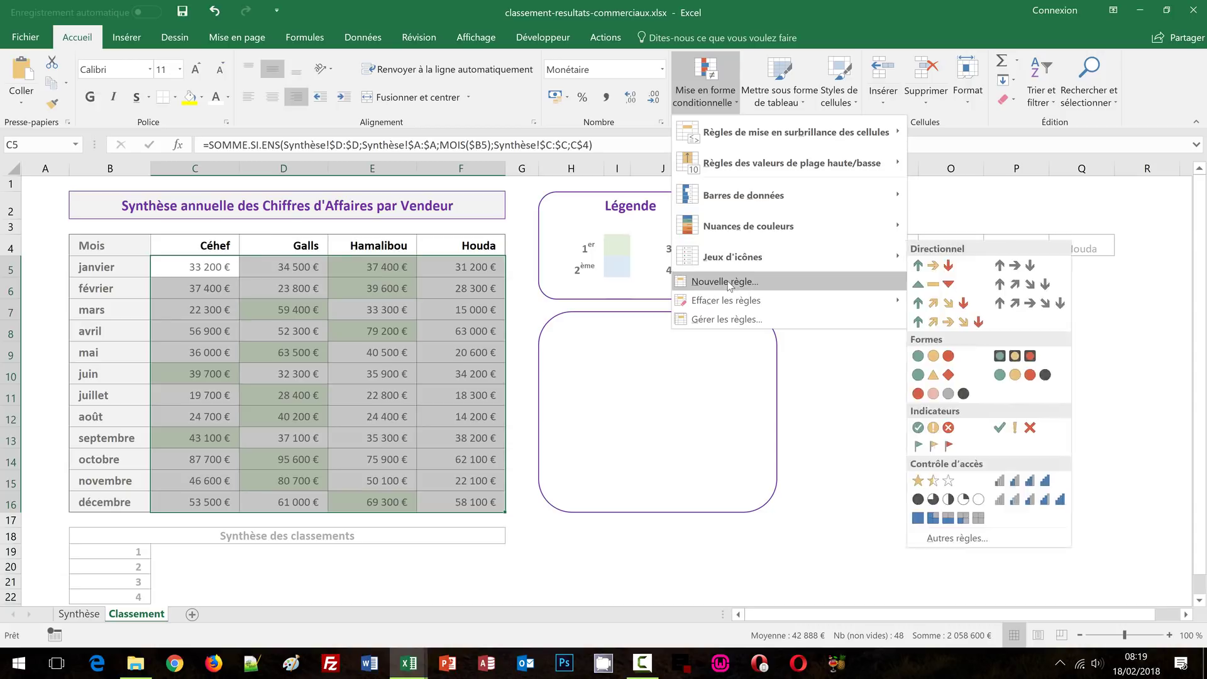
left_click(726, 281)
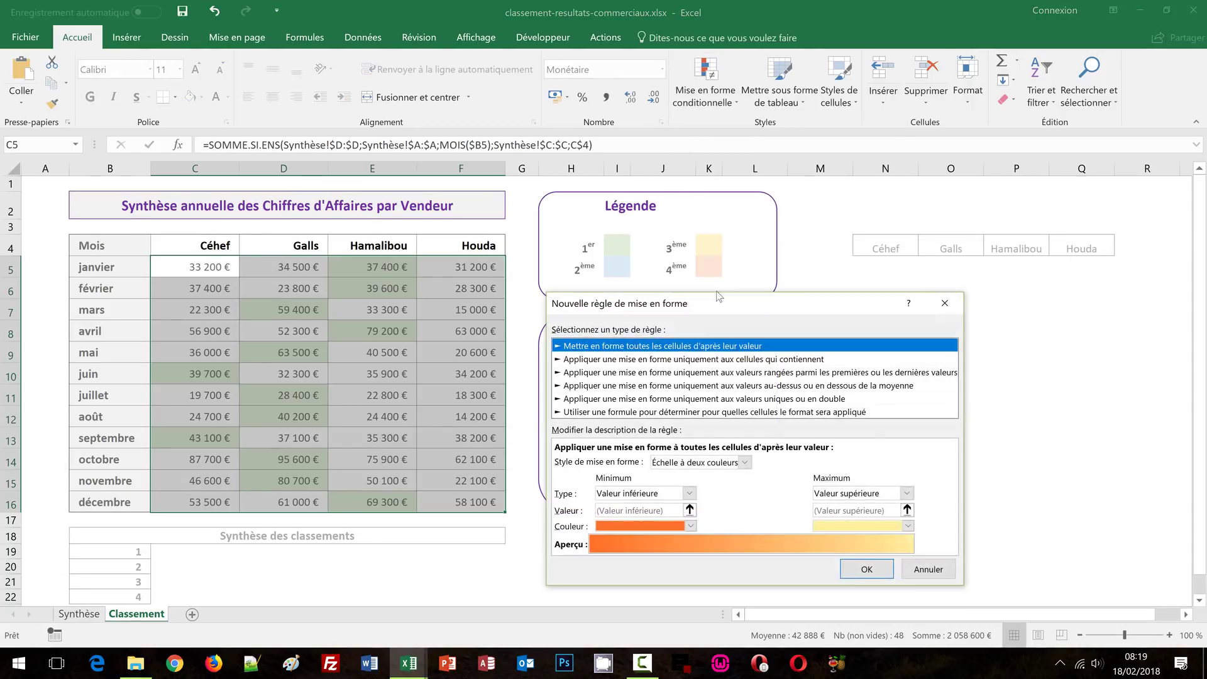
left_click(627, 411)
left_click(615, 461)
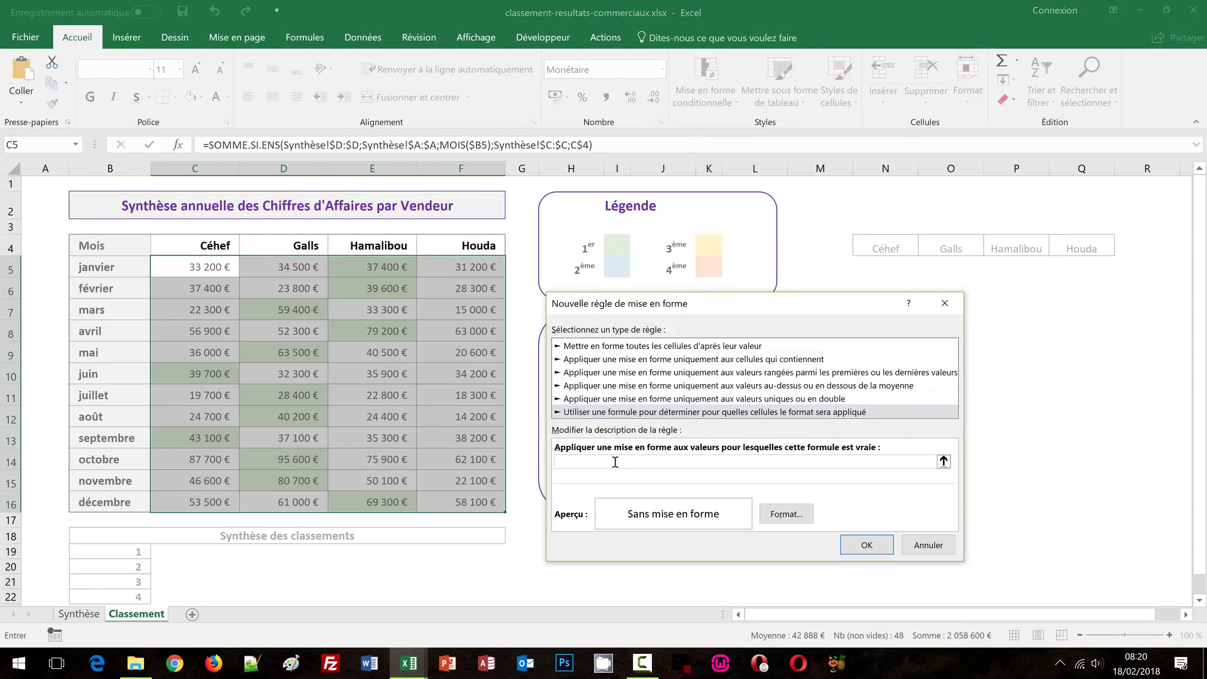
type("=rang(C5;$C5:$F5)=2")
- Give the second-rank rule a light blue fill matching the legend's 2ème colour and apply it
left_click(786, 513)
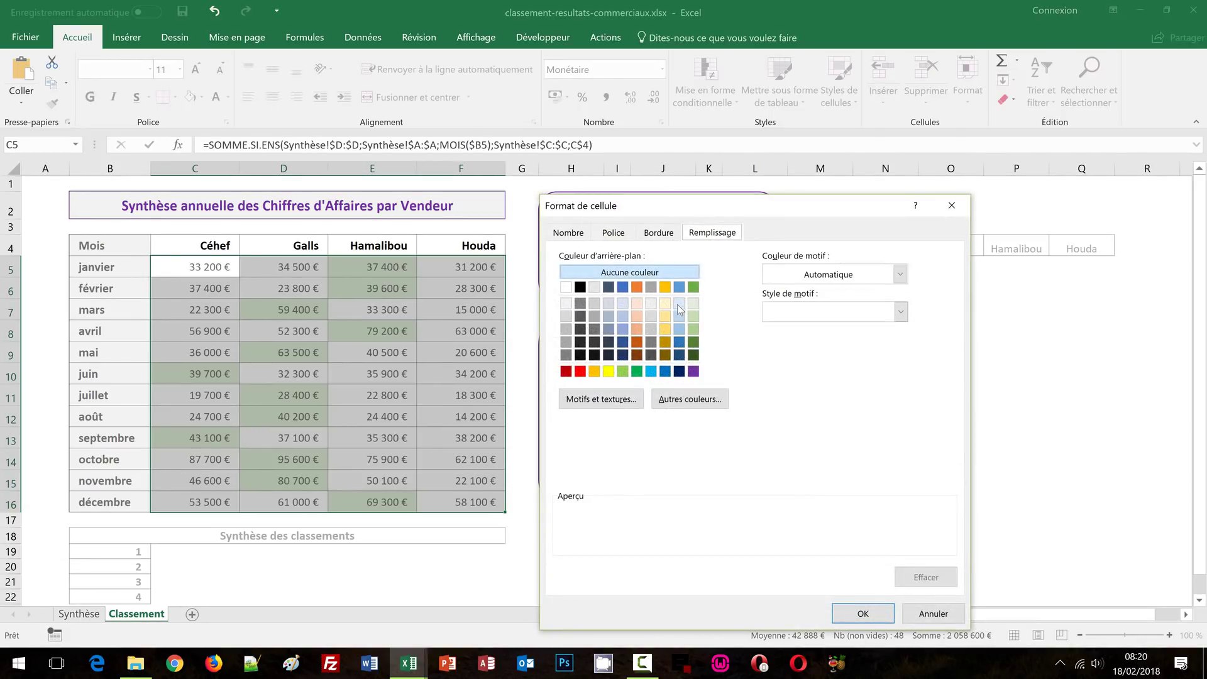
left_click(678, 305)
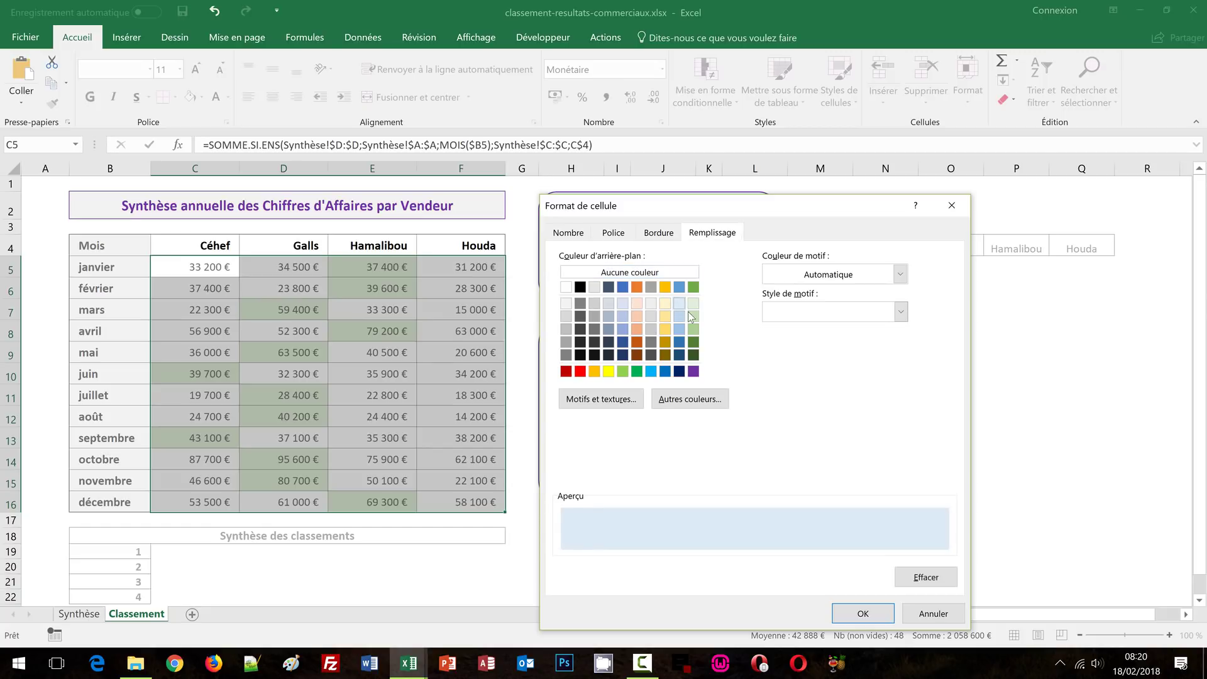
left_click(856, 614)
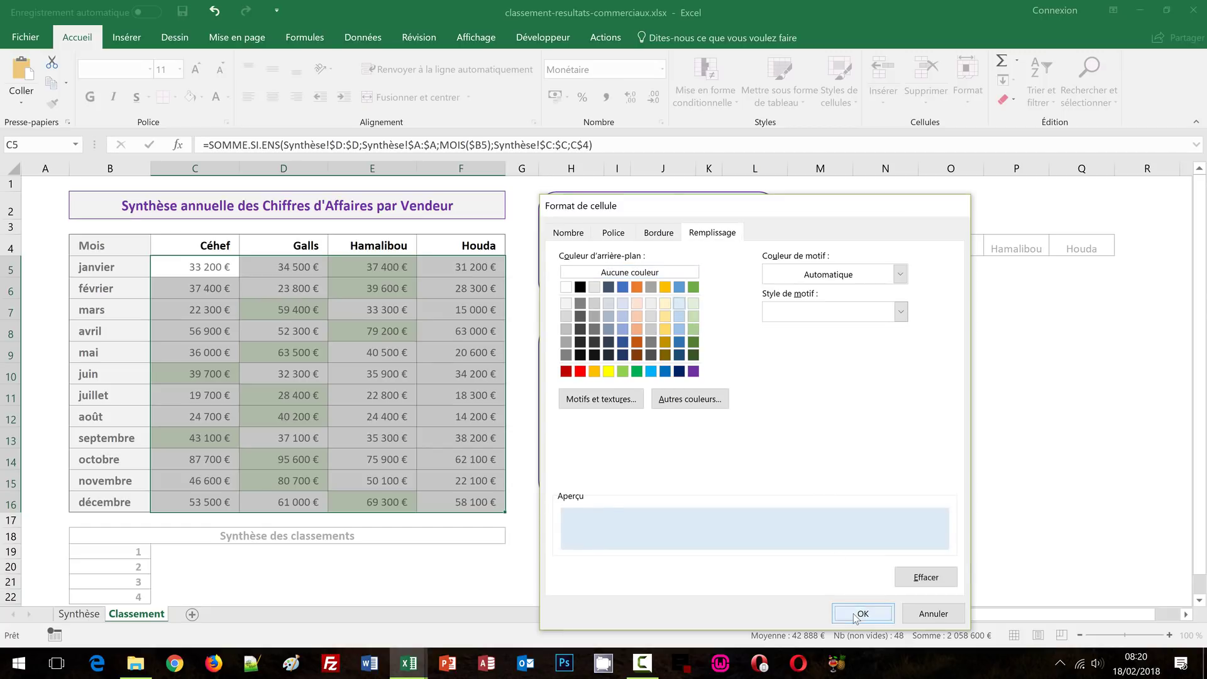
left_click(855, 548)
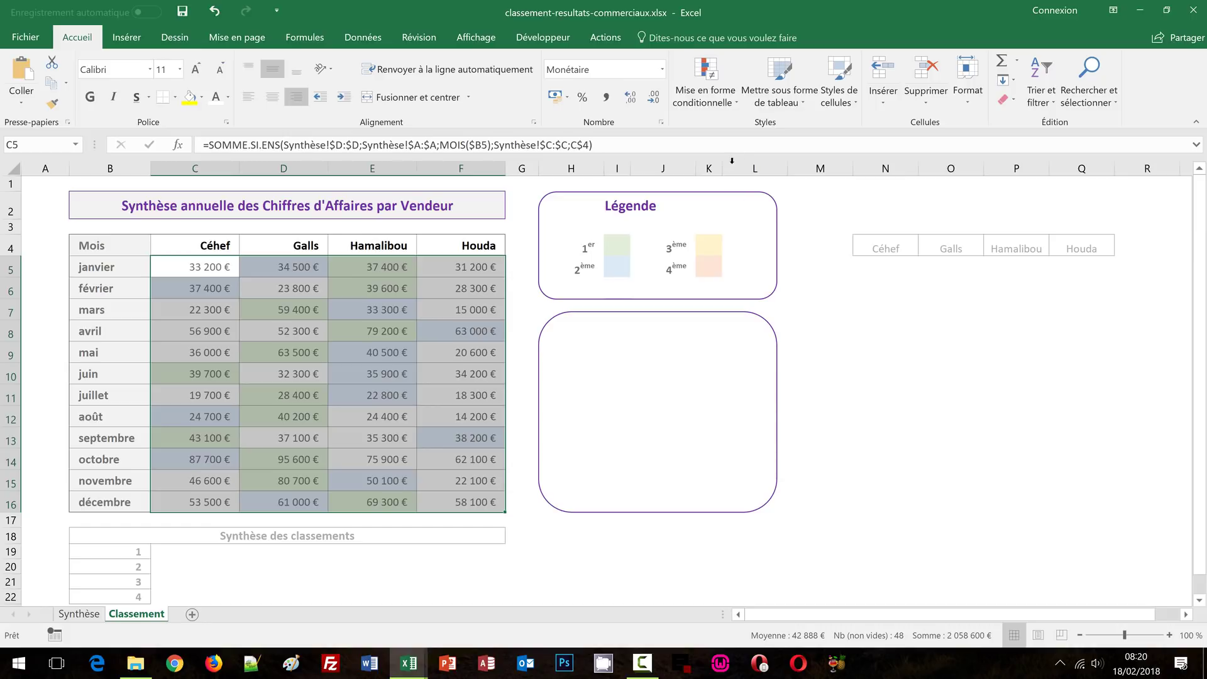
- Create a third formula-based conditional formatting rule for C5:F16 with the condition =rang(C5;$C5:$F5)=3
left_click(723, 102)
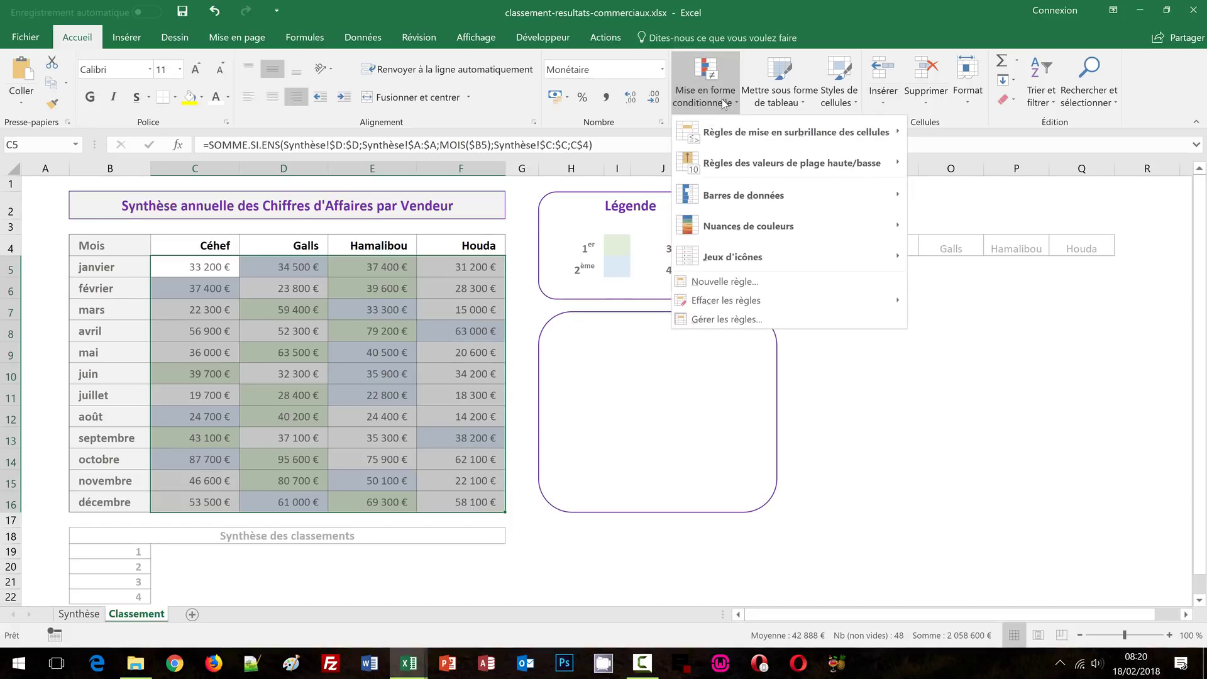
left_click(709, 289)
left_click(605, 400)
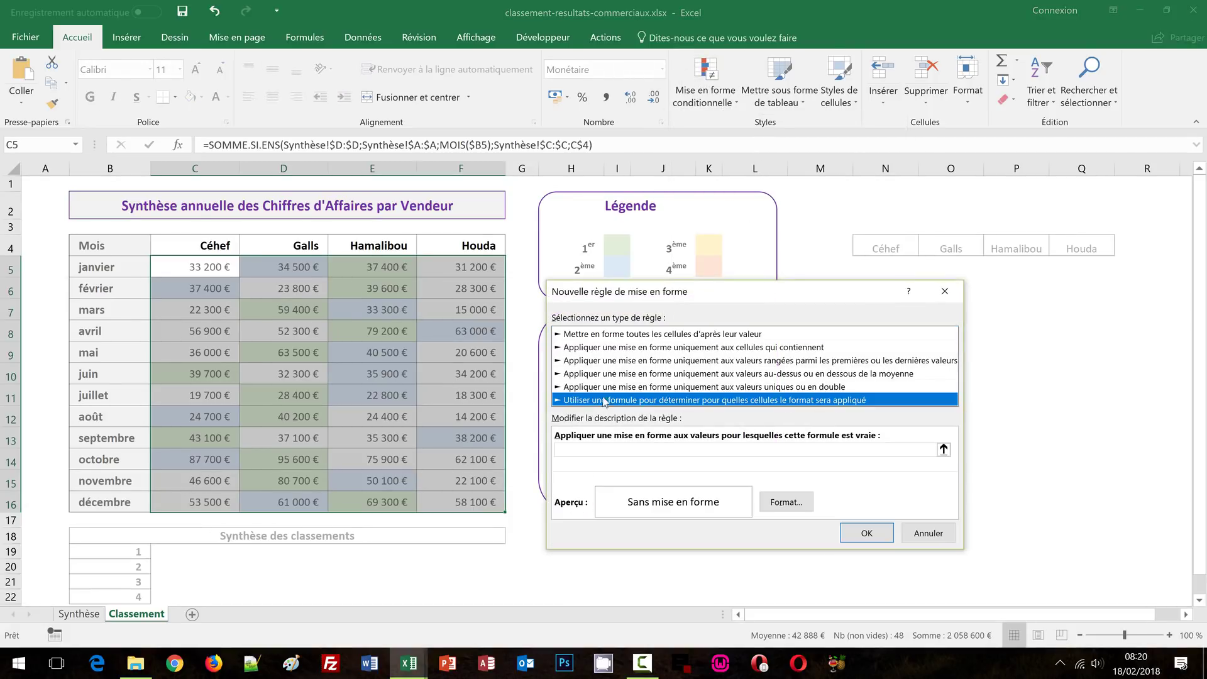
left_click(603, 450)
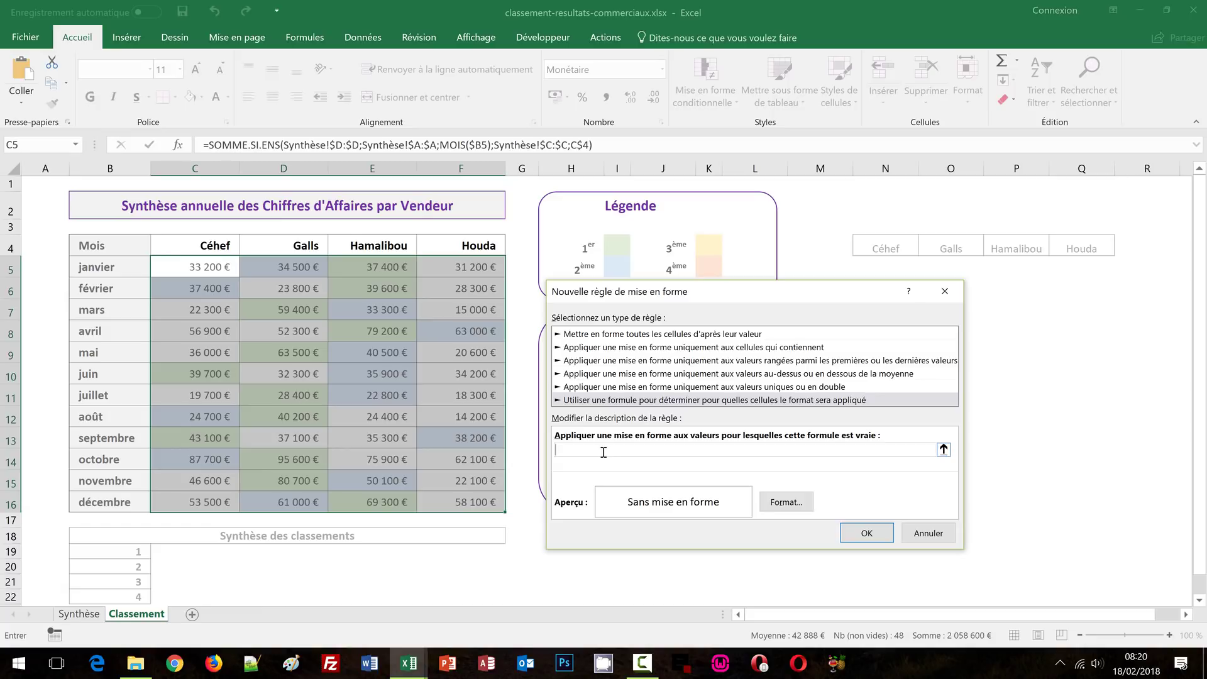
type("=rang(C5;$C5:$F5)=3")
- Give the third-rank rule a light yellow fill matching the legend's 3ème colour and apply it
left_click(783, 505)
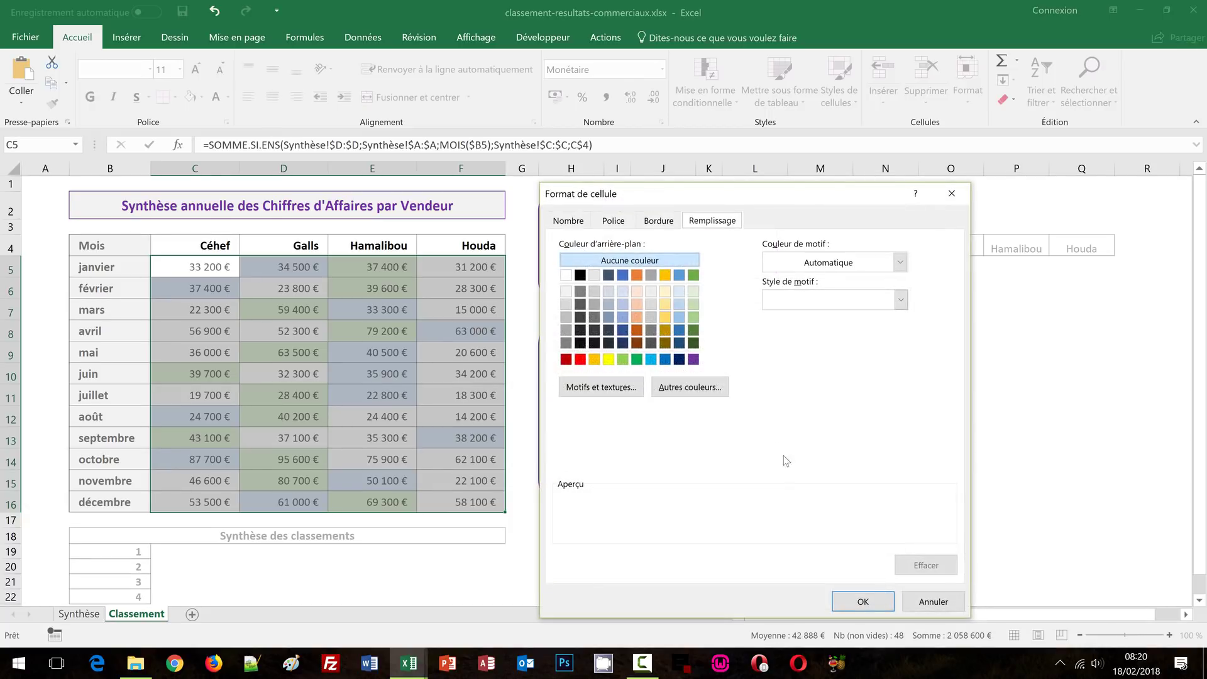
left_click(665, 292)
left_click(855, 600)
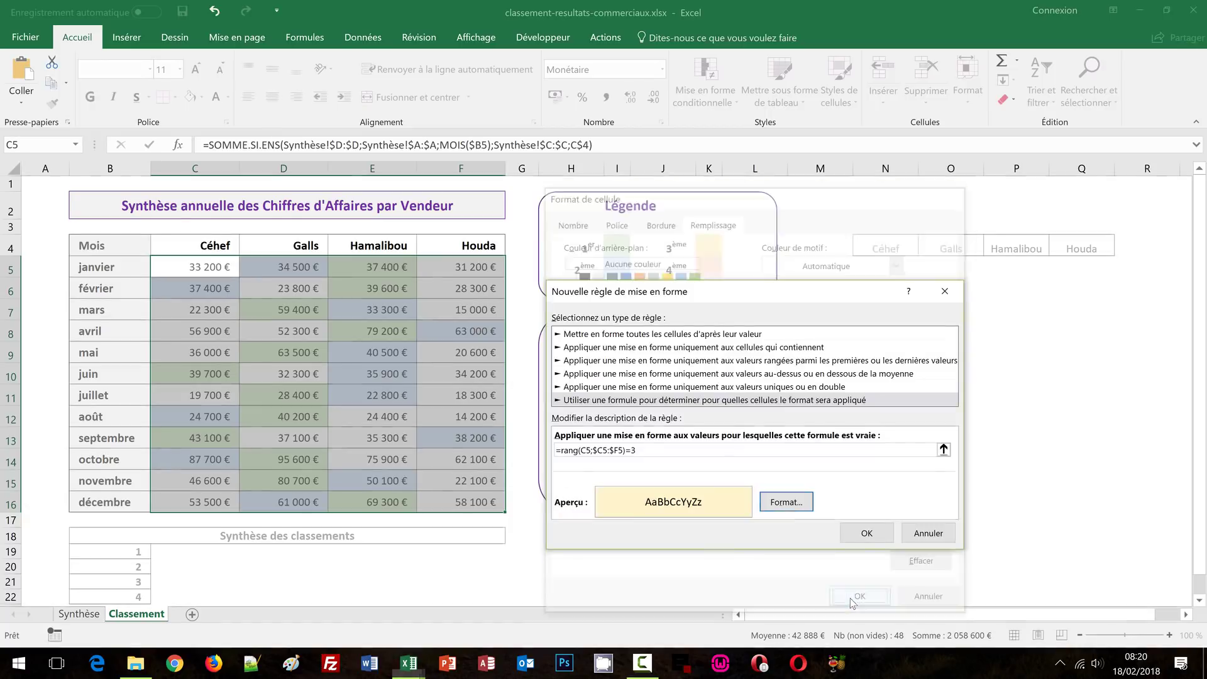
left_click(860, 533)
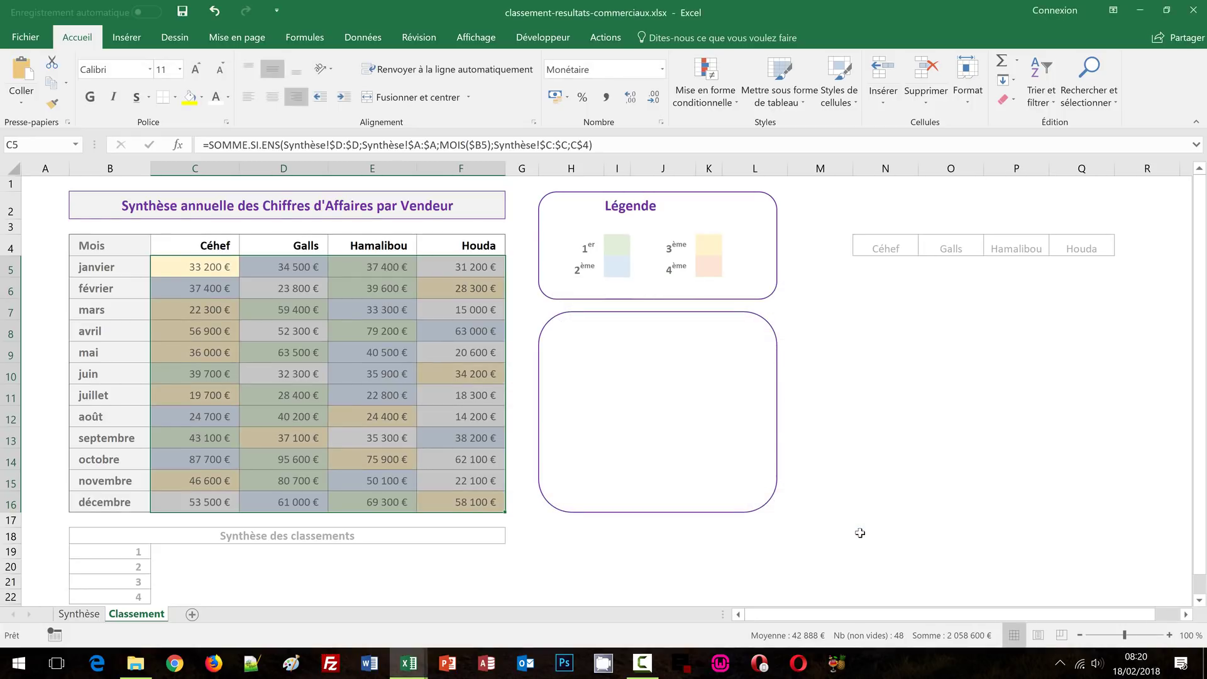
- Create a fourth formula-based conditional formatting rule for C5:F16 with the condition =rang(C5;$C5:$F5)=4
left_click(737, 104)
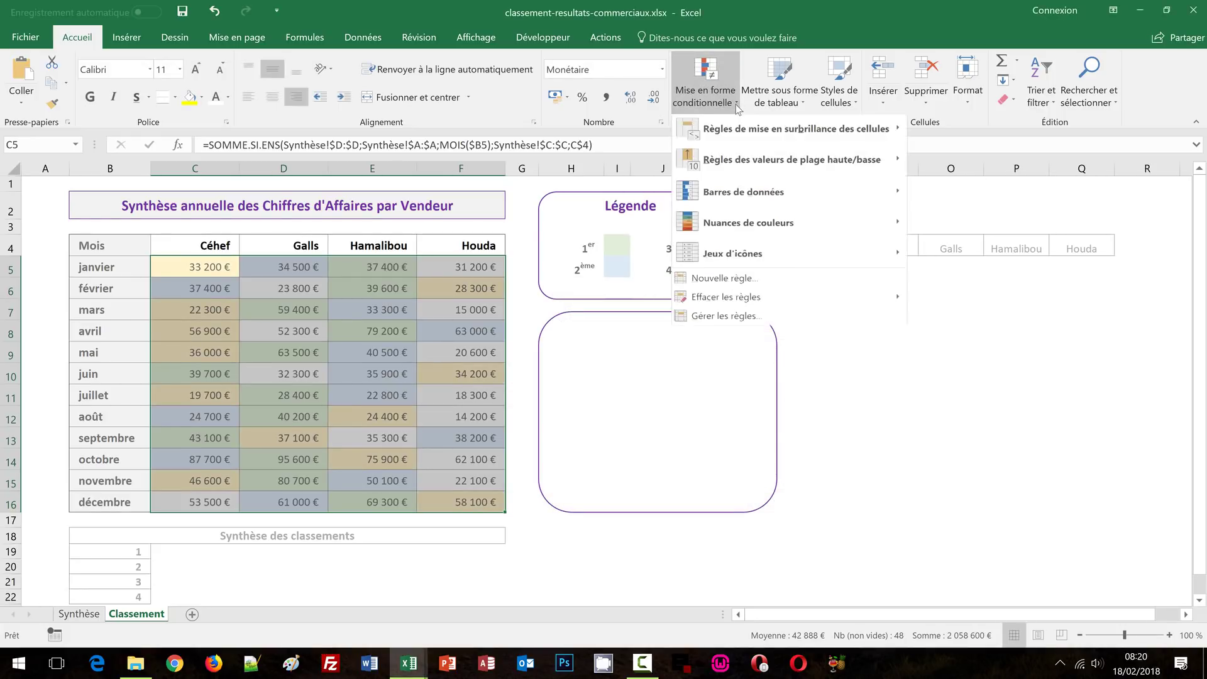
left_click(730, 278)
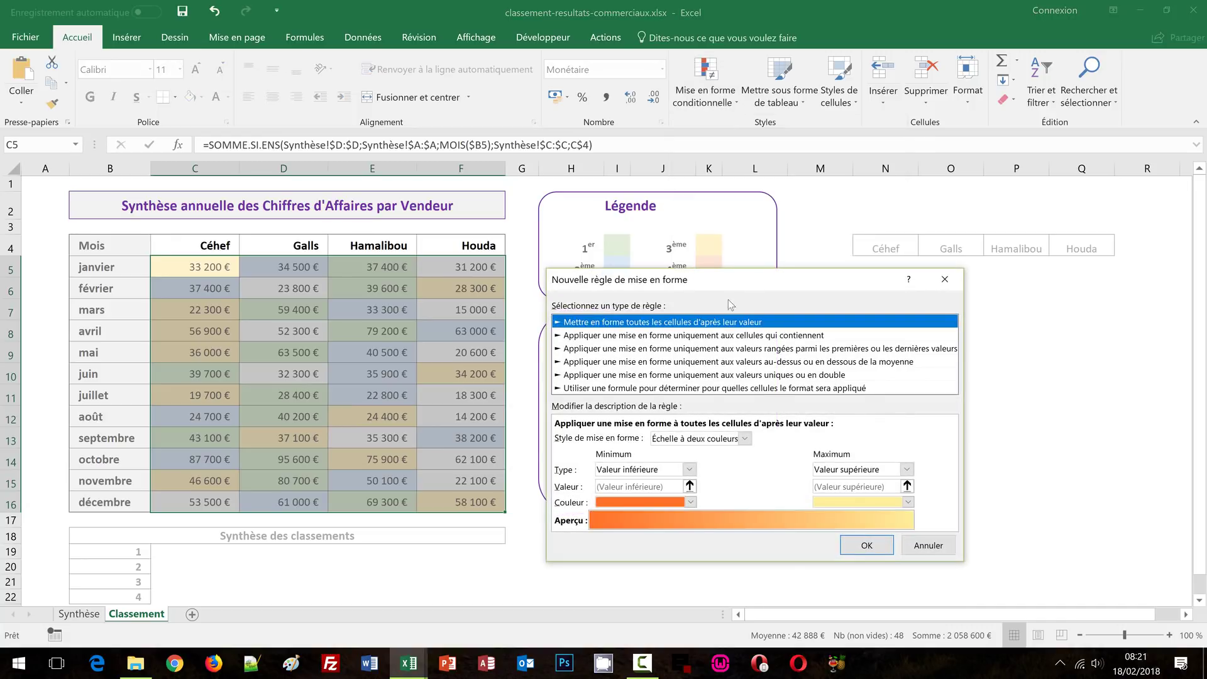
left_click(622, 387)
left_click(621, 442)
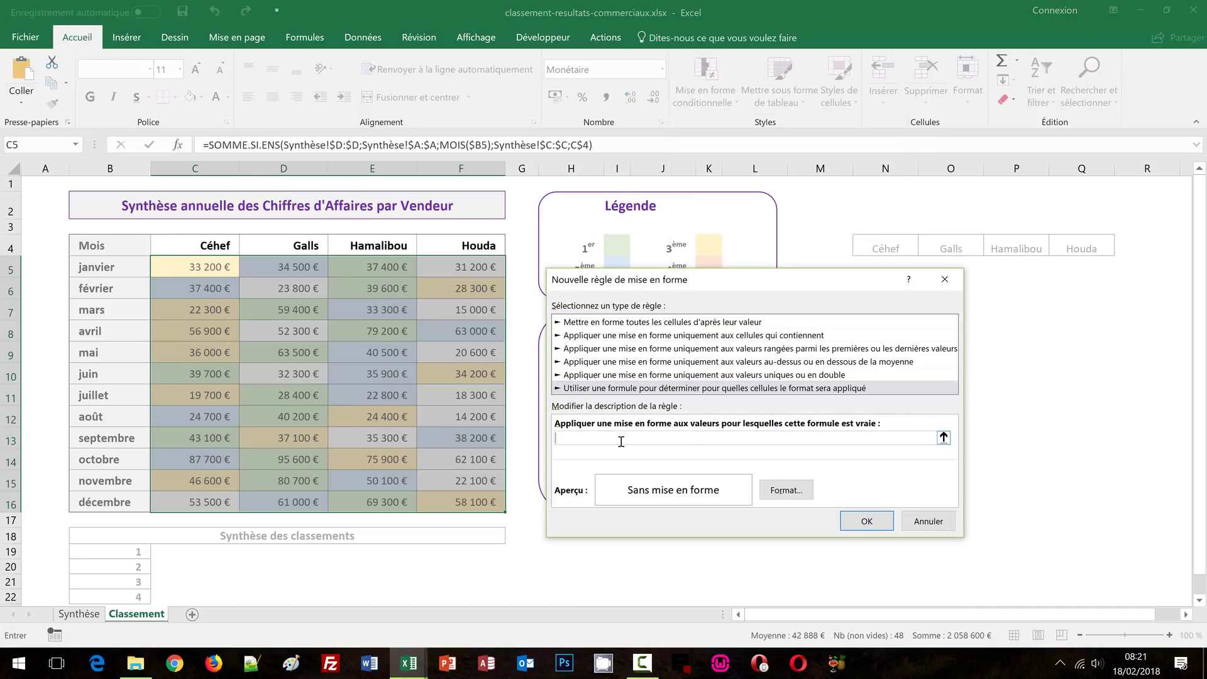
key("ctrl+v")
type("4")
- Give the fourth-rank rule a light orange fill matching the legend's 4ème colour and apply it
left_click(783, 488)
left_click(636, 279)
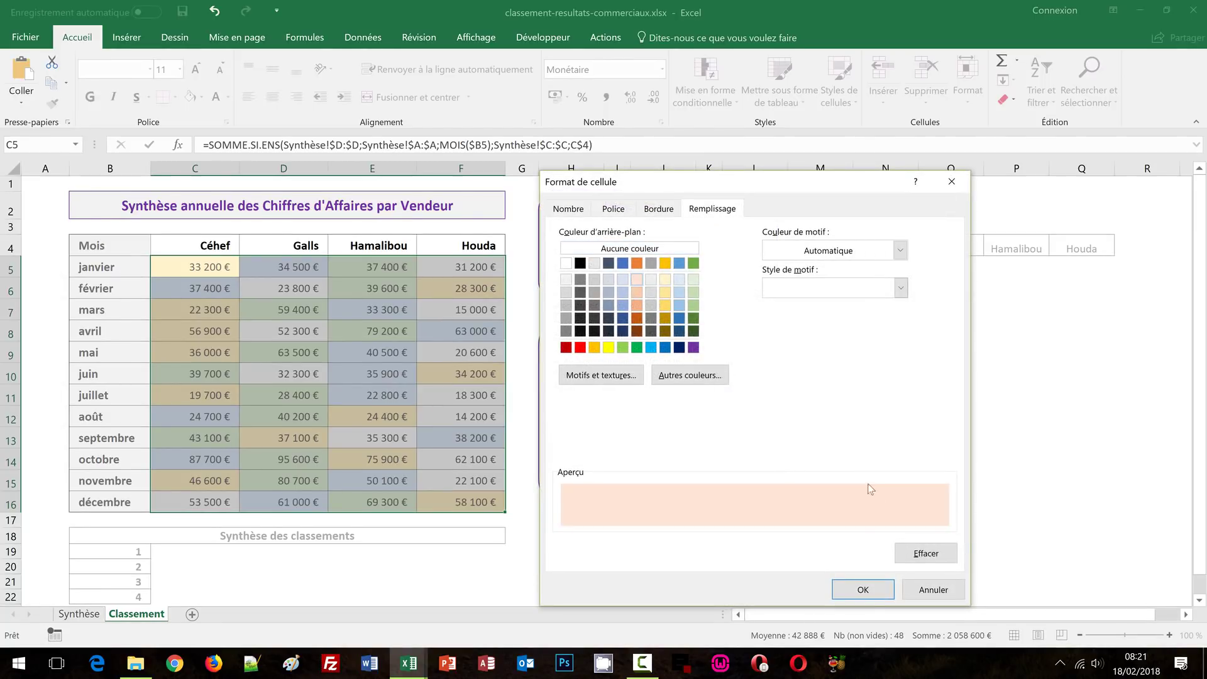
left_click(863, 589)
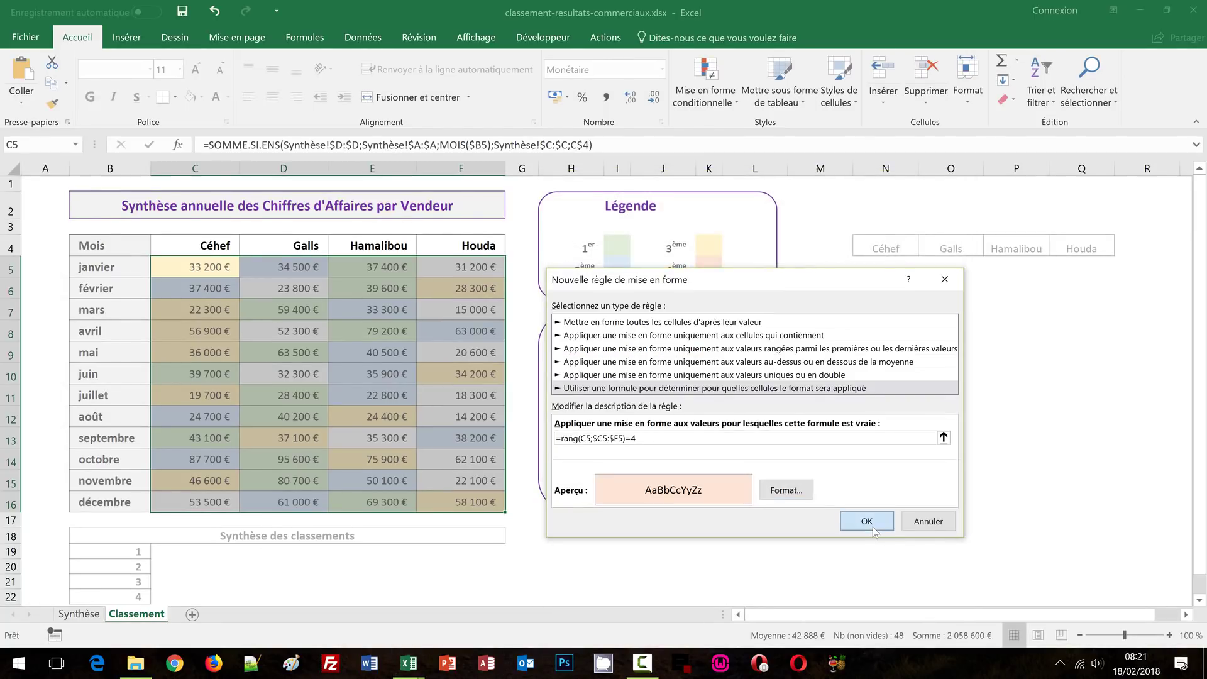
left_click(867, 521)
left_click(766, 562)
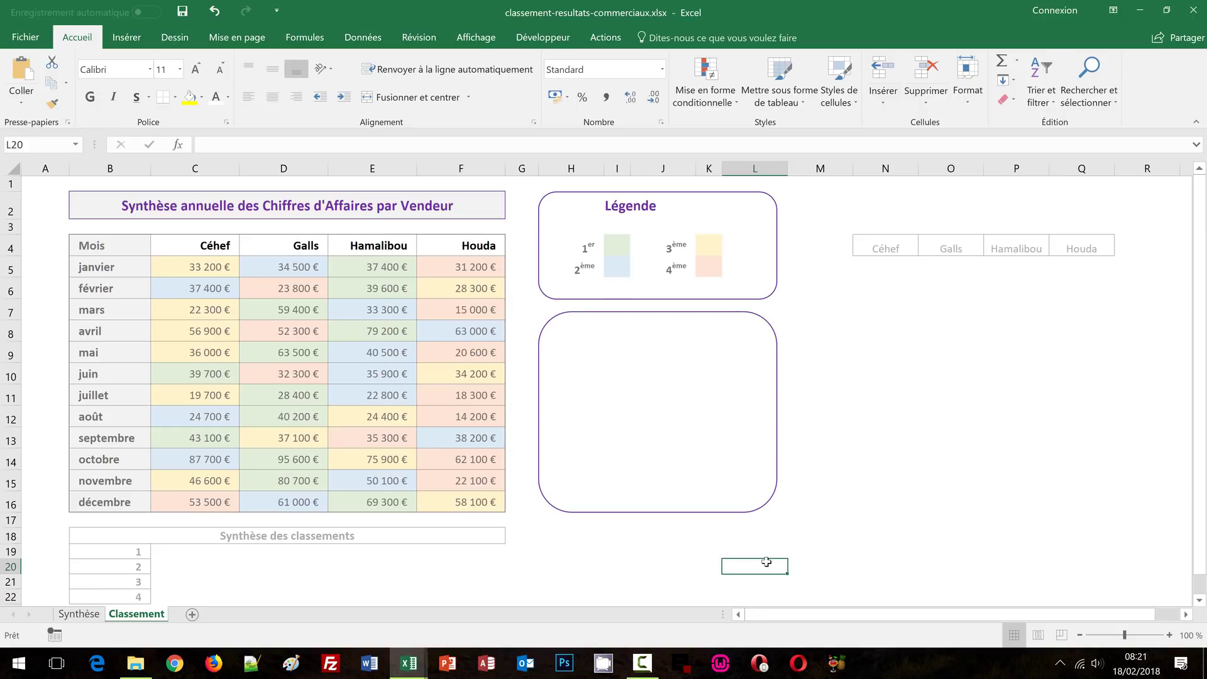
left_click(78, 614)
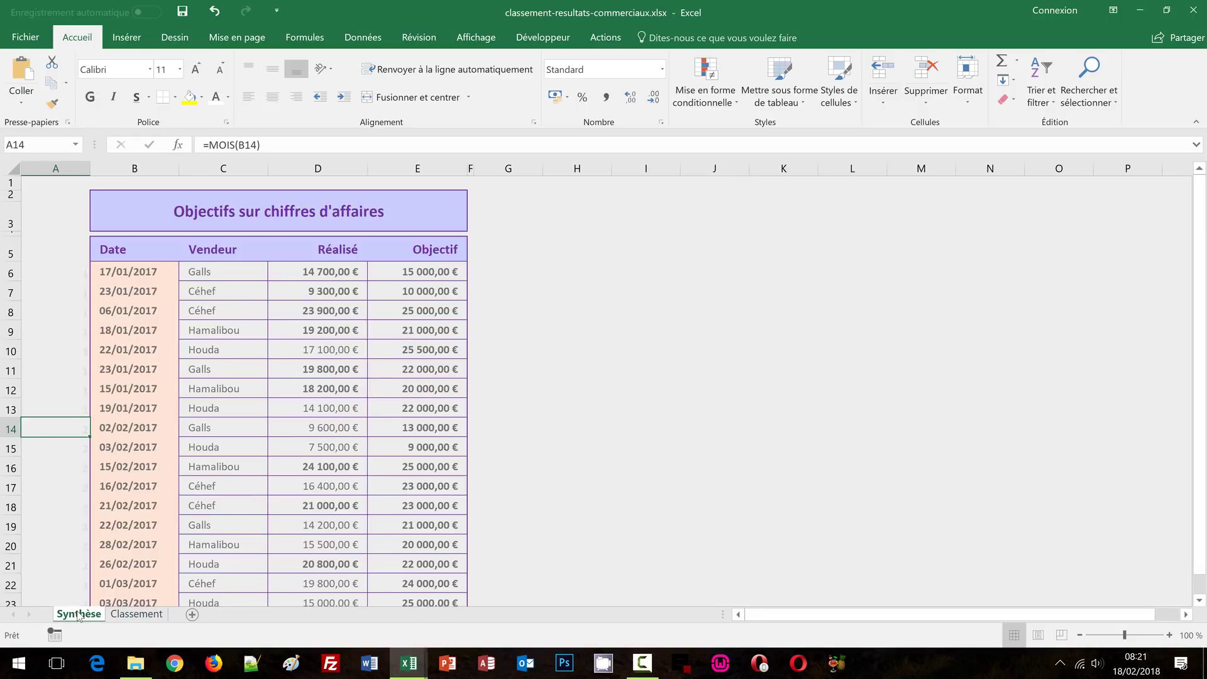
left_click(137, 614)
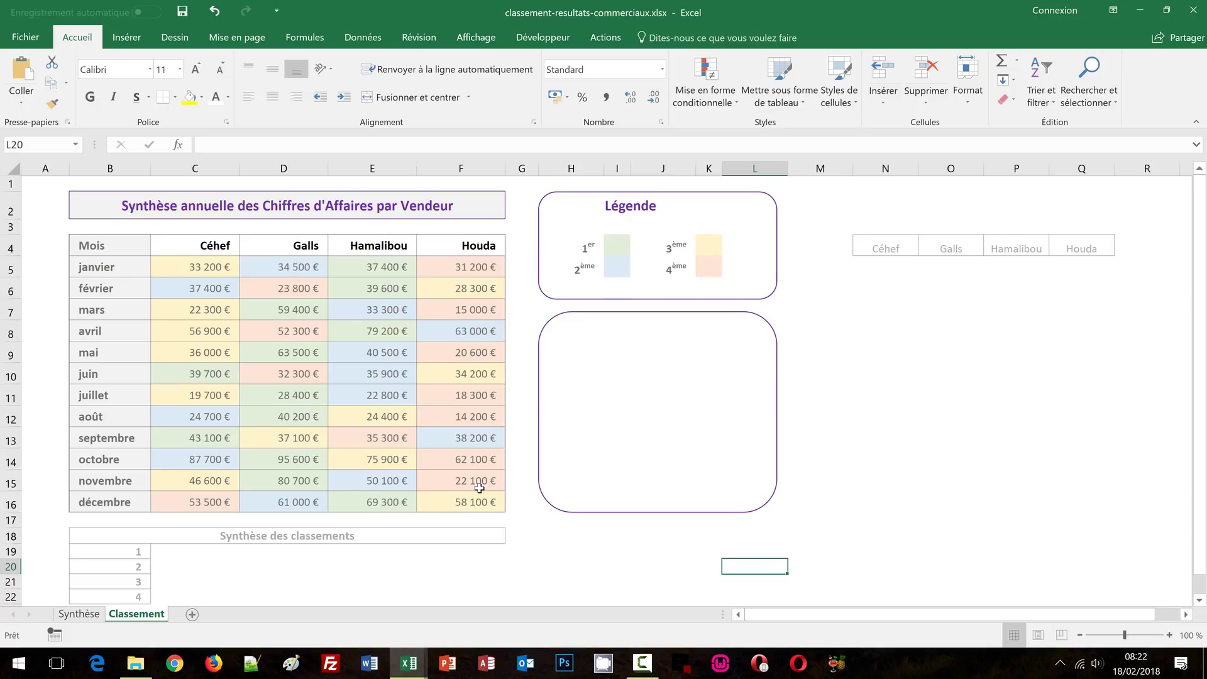
- Enter the formula =RANG(C5;$C5:$F5) in N5 to rank the first salesperson's January revenue
left_click(874, 266)
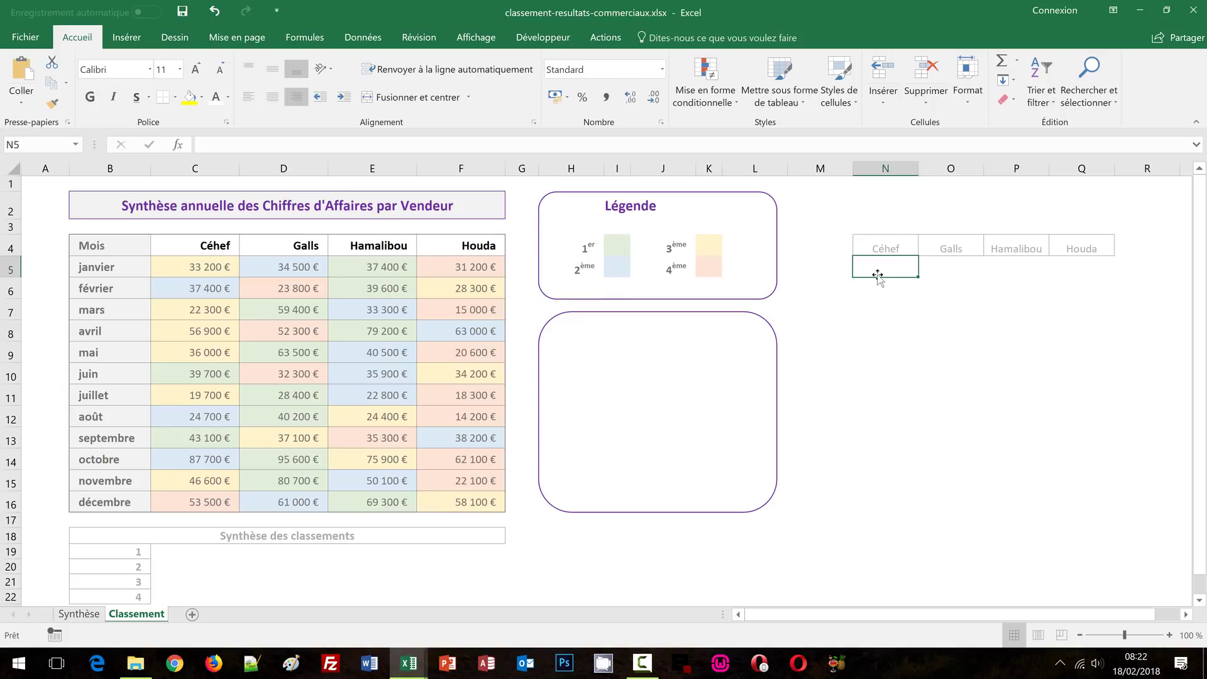
type("=")
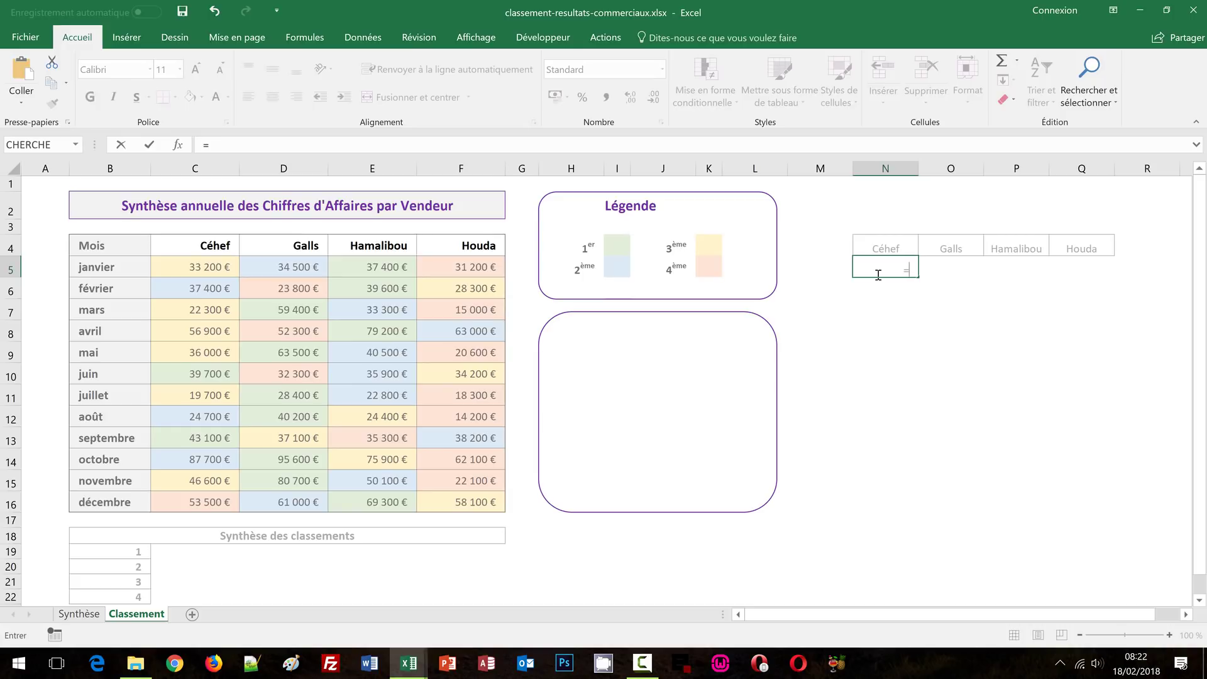
type("rang(")
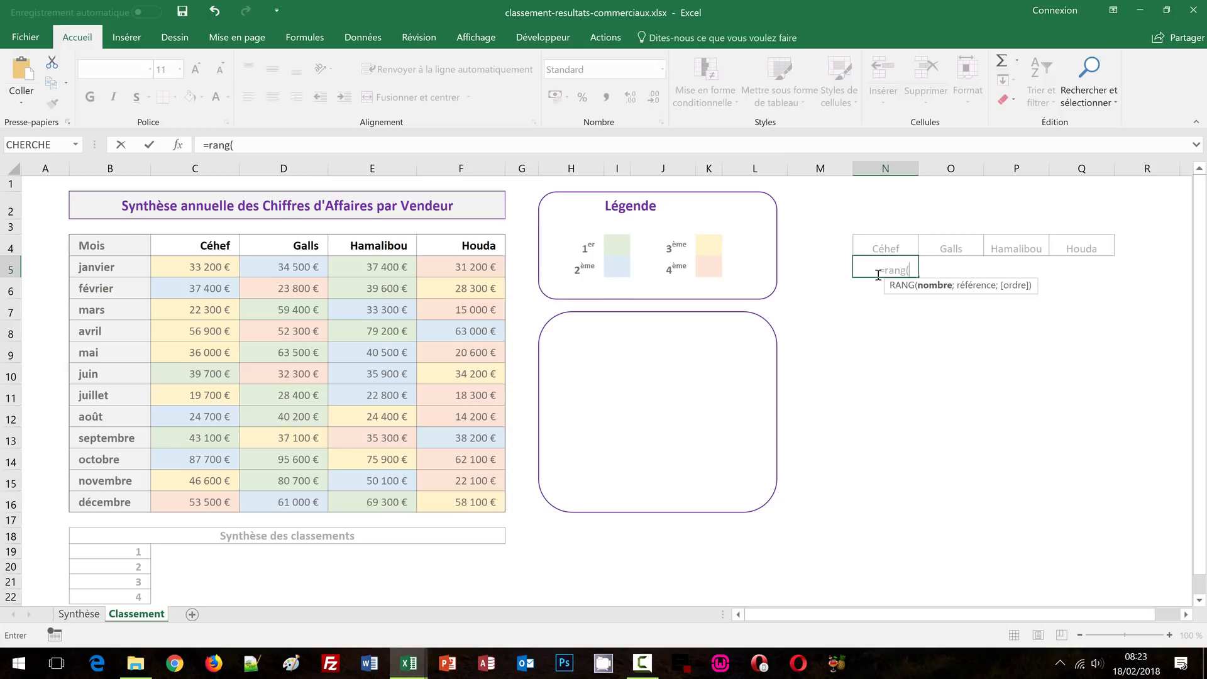
left_click(225, 267)
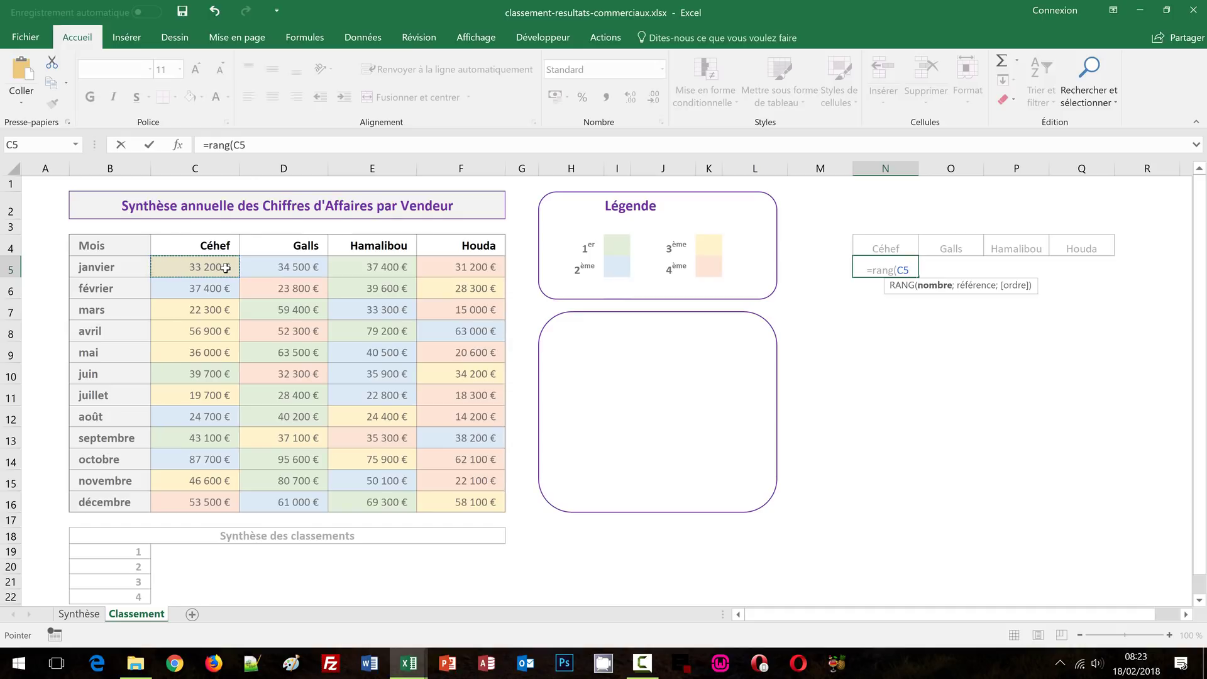
type(";")
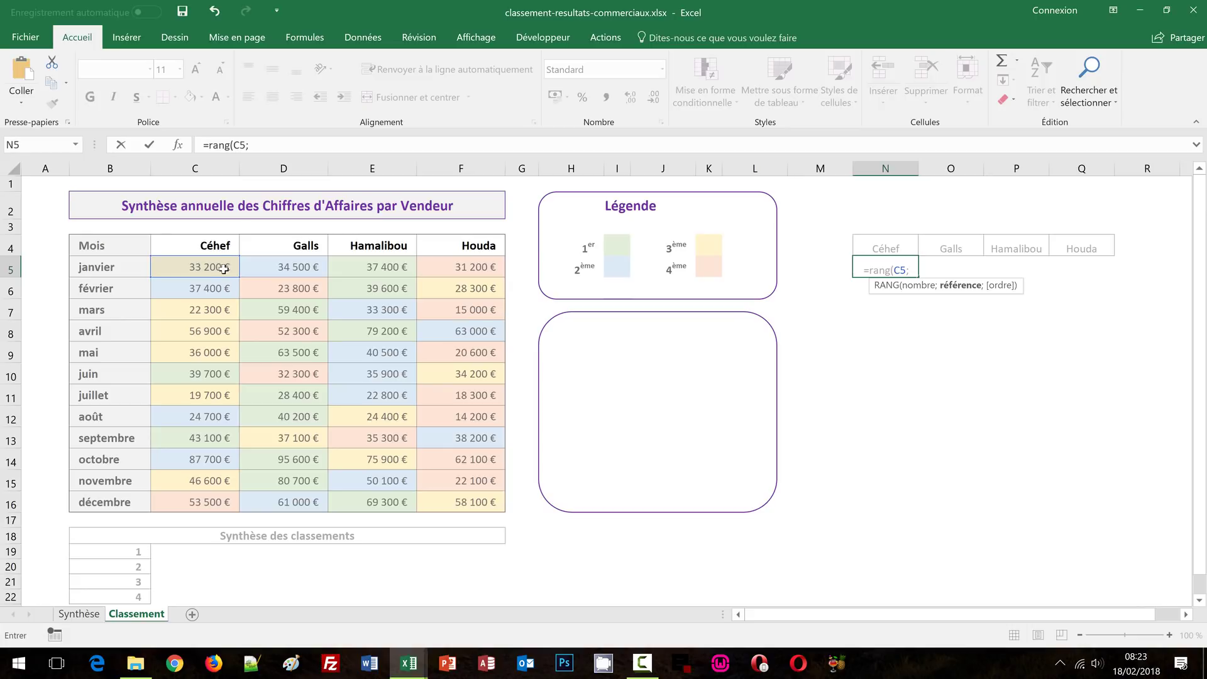
left_click_drag(223, 269, 470, 264)
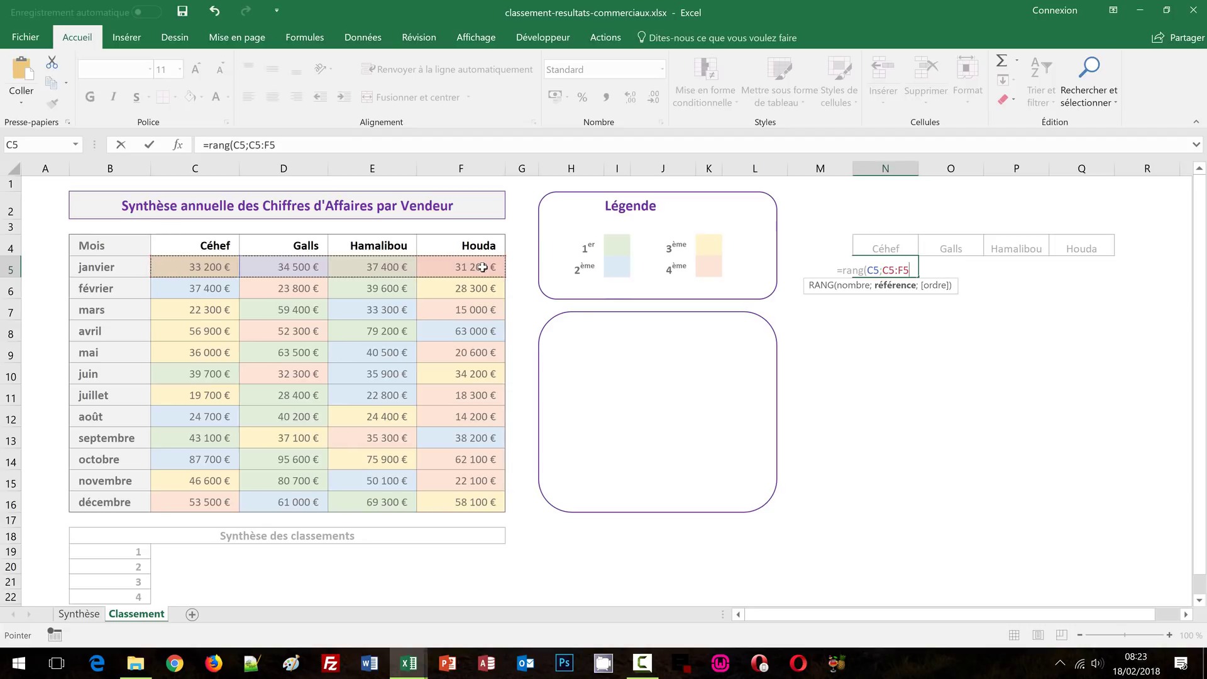
key("F4")
key("F4")
key("F4")
type(")")
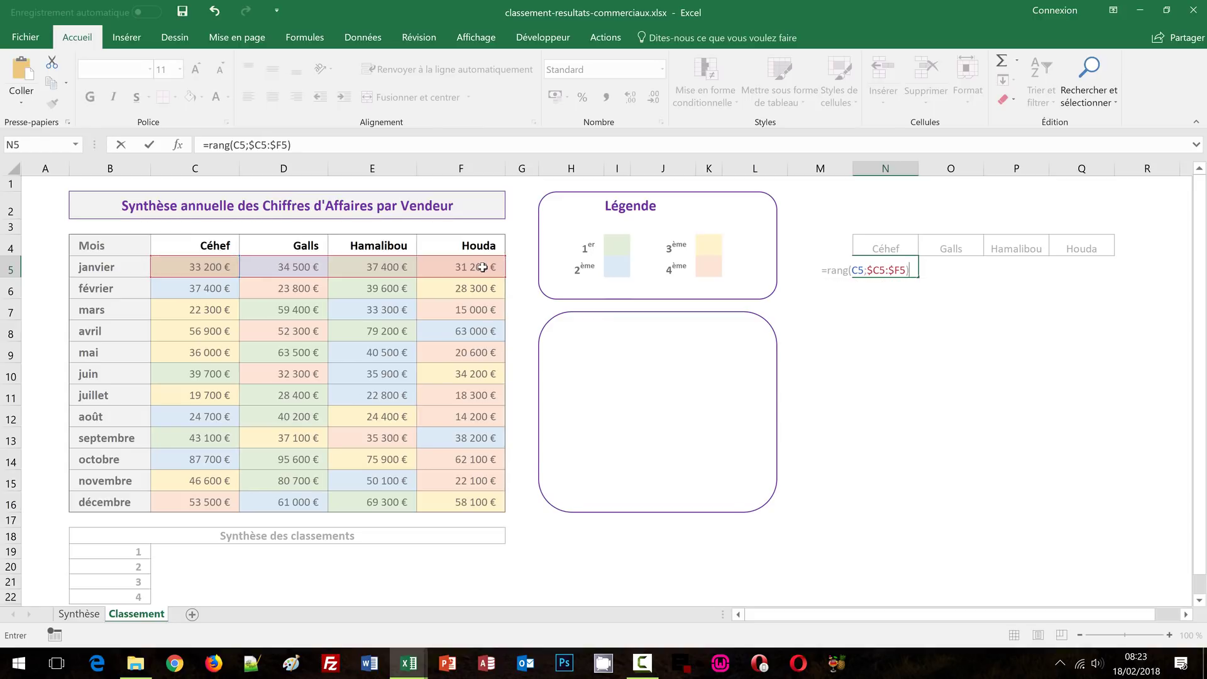
key("ctrl+Return")
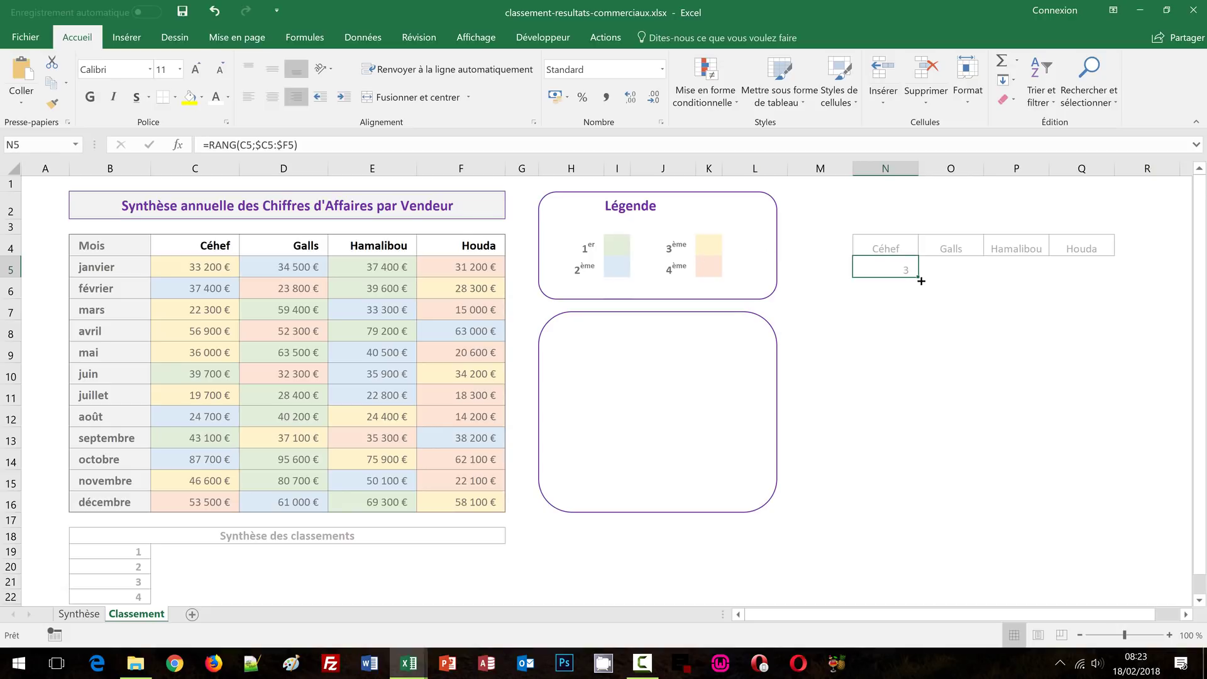
- Copy the rank formula from N5 across to Q5 and down to row 16
left_click_drag(917, 276, 1119, 307)
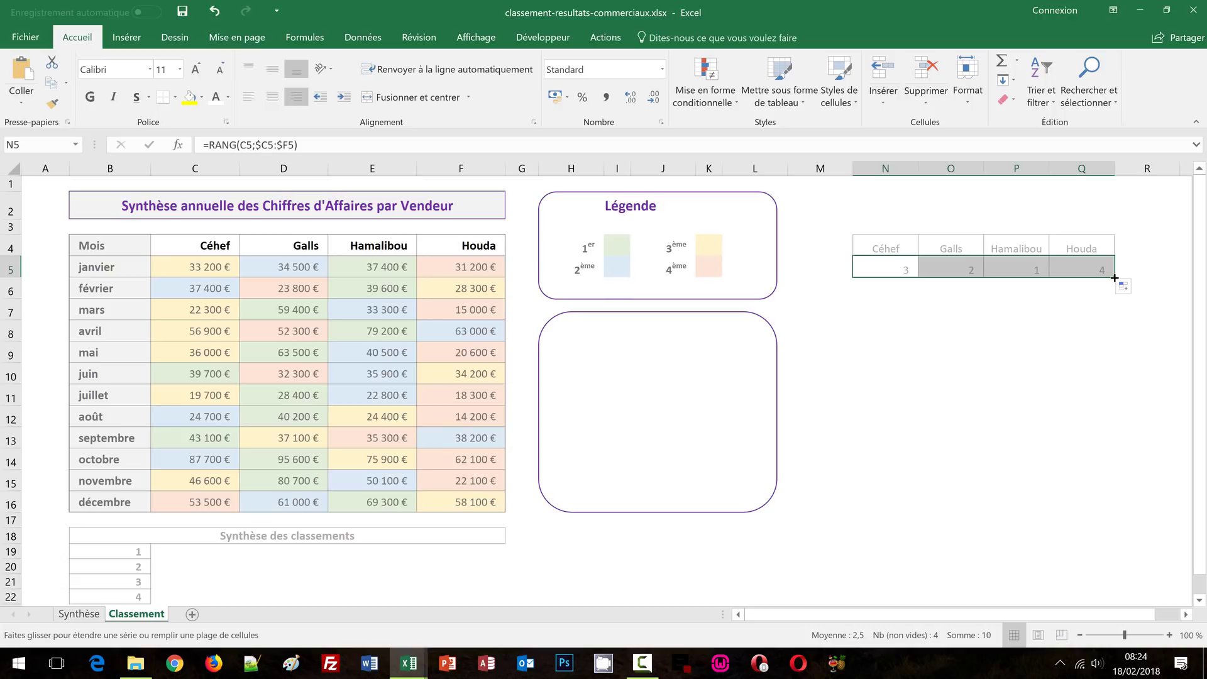
left_click_drag(1114, 277, 1101, 515)
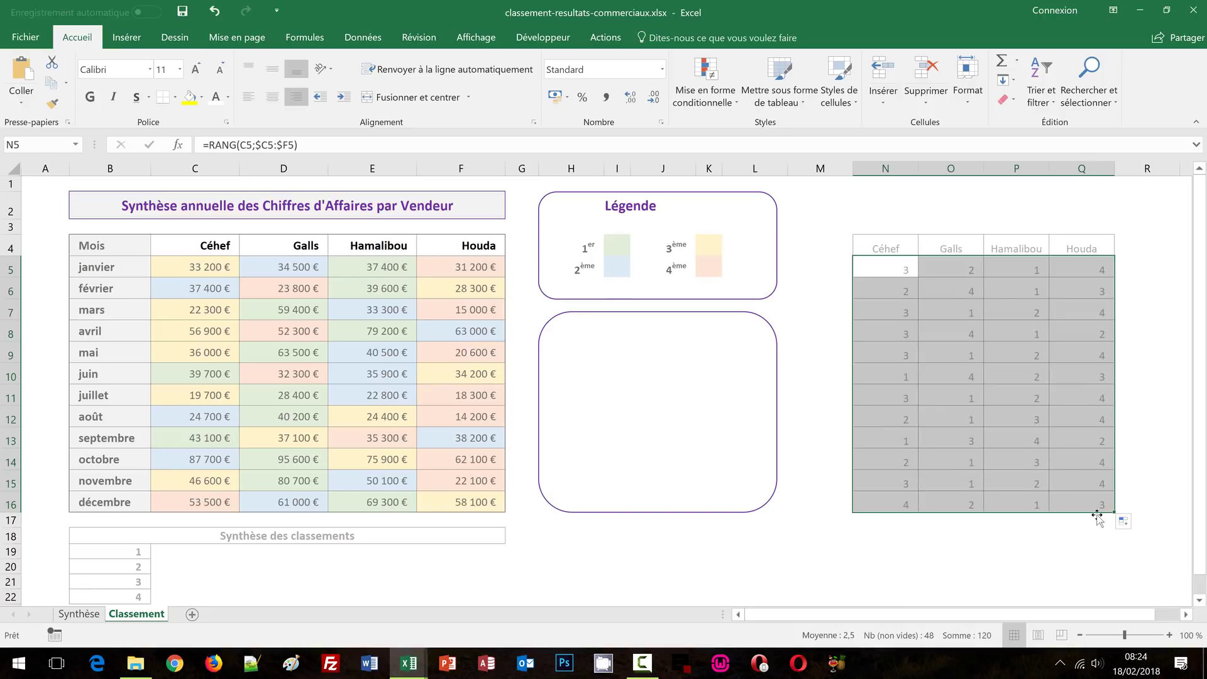
left_click(1007, 550)
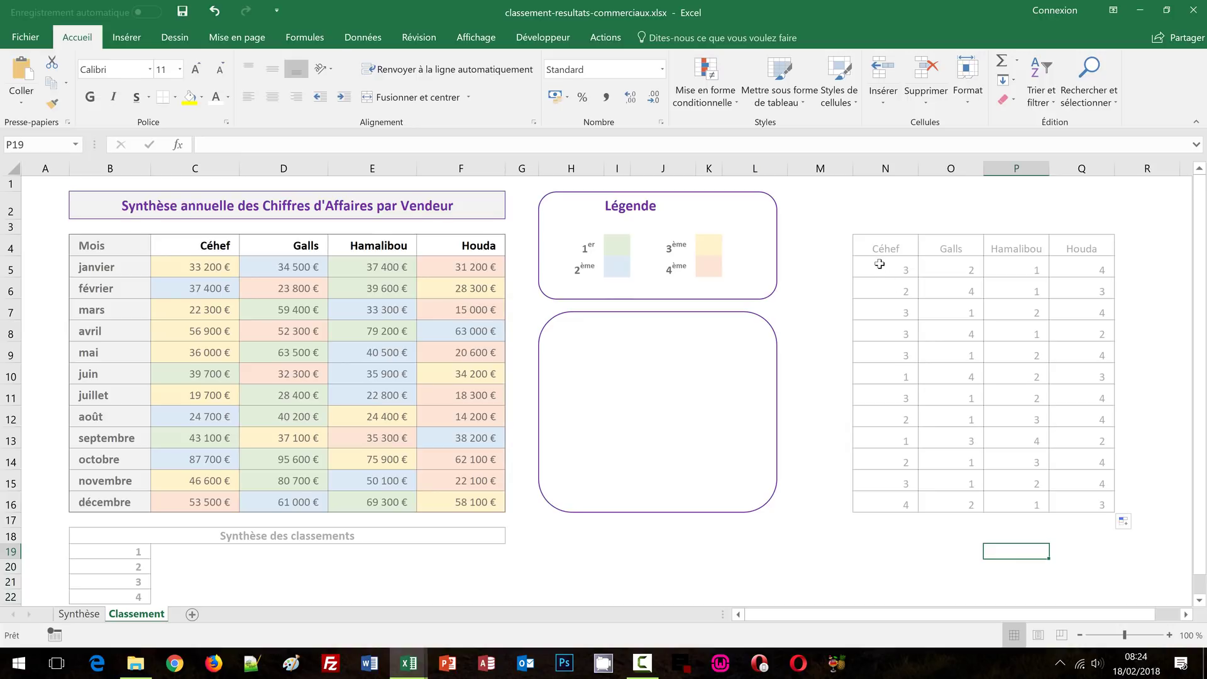
- Sum each salesperson's monthly ranks with AutoSum in N17:Q17 and review the resulting formulas
left_click_drag(882, 267, 1070, 504)
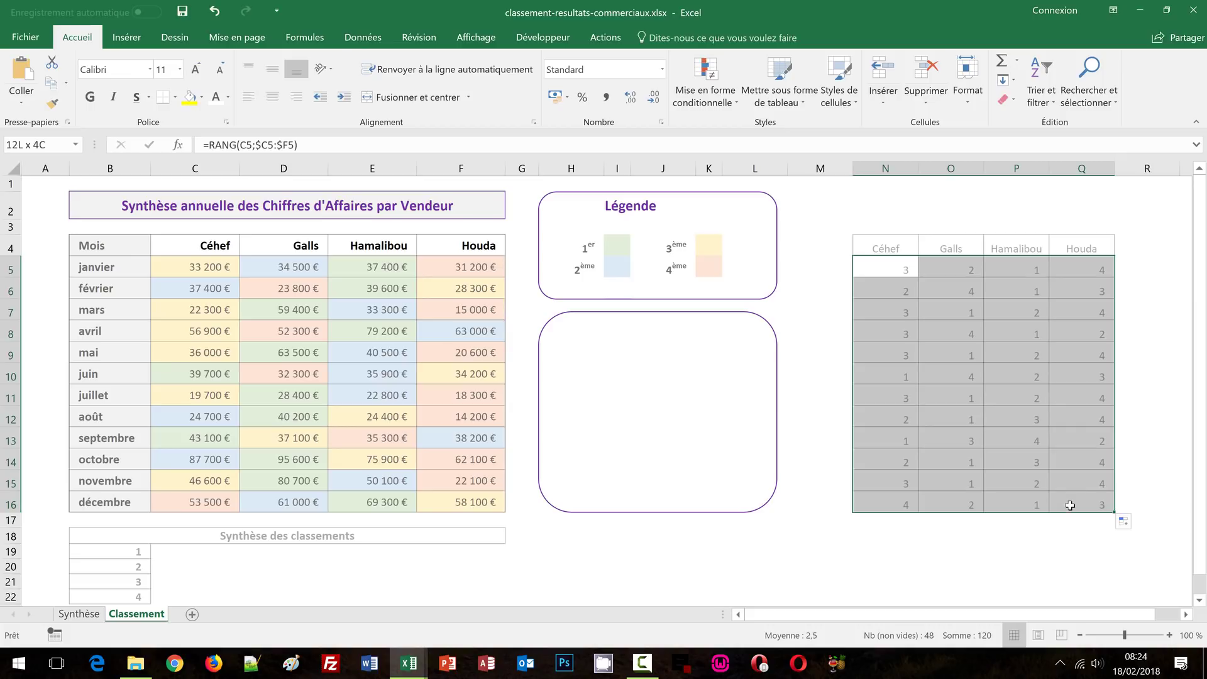
left_click_drag(1069, 505, 1065, 522)
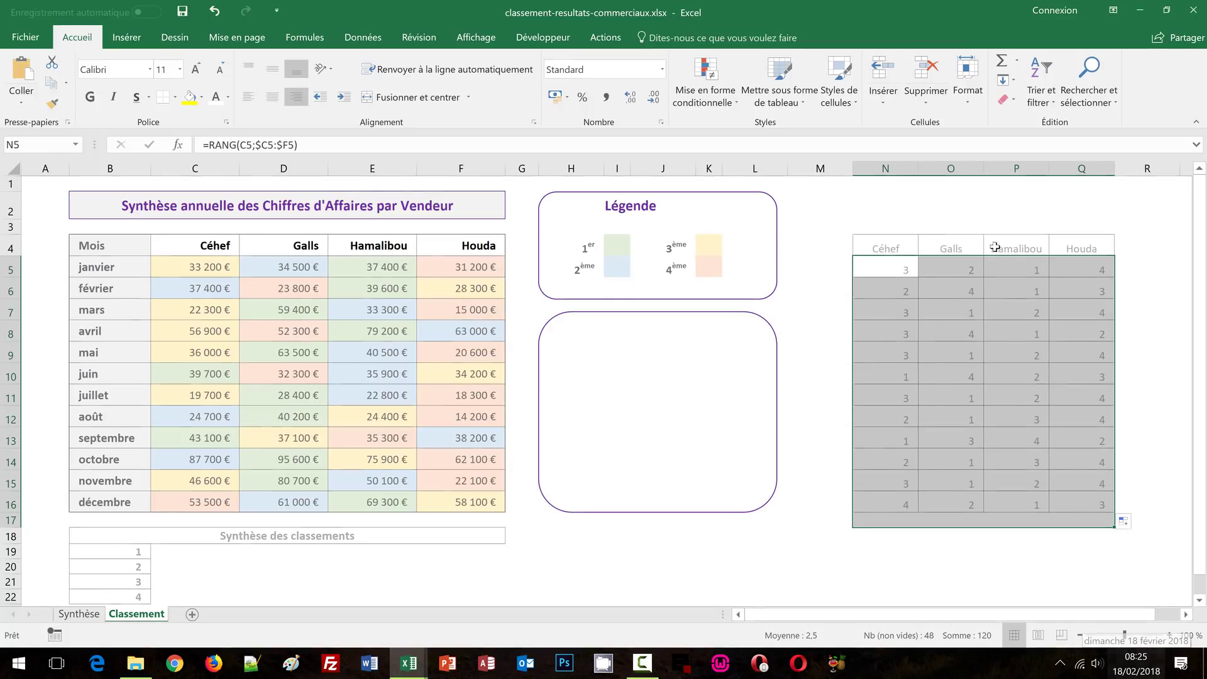
left_click(1002, 62)
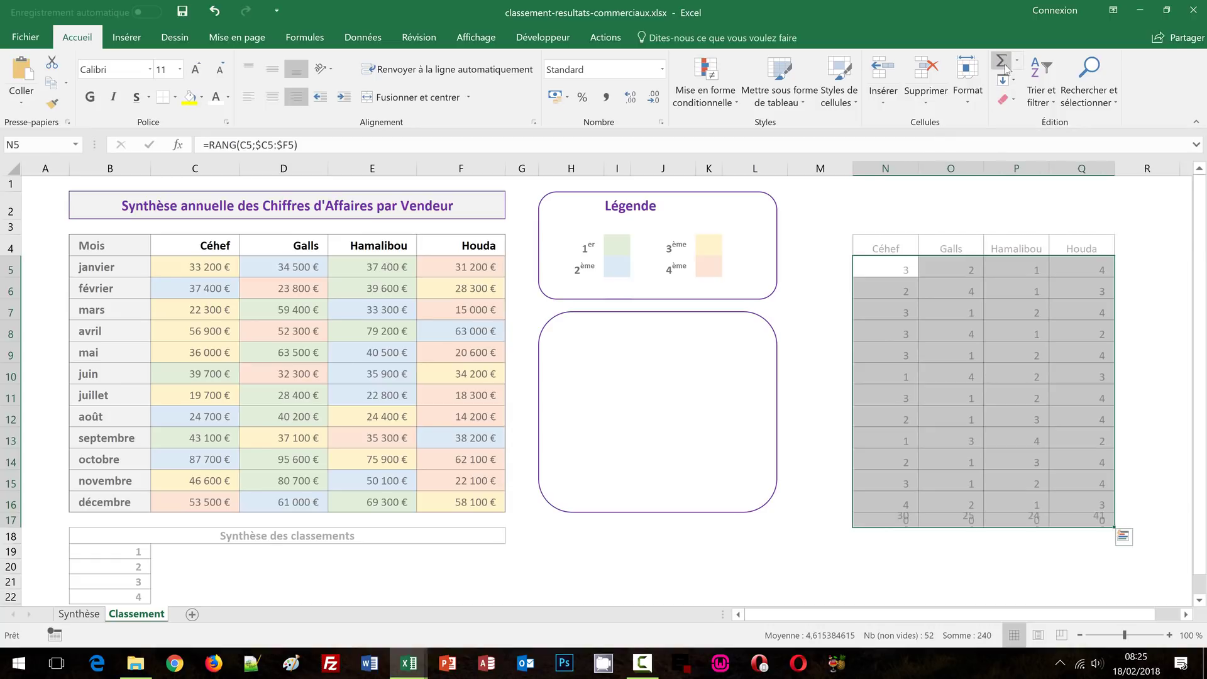
left_click(992, 570)
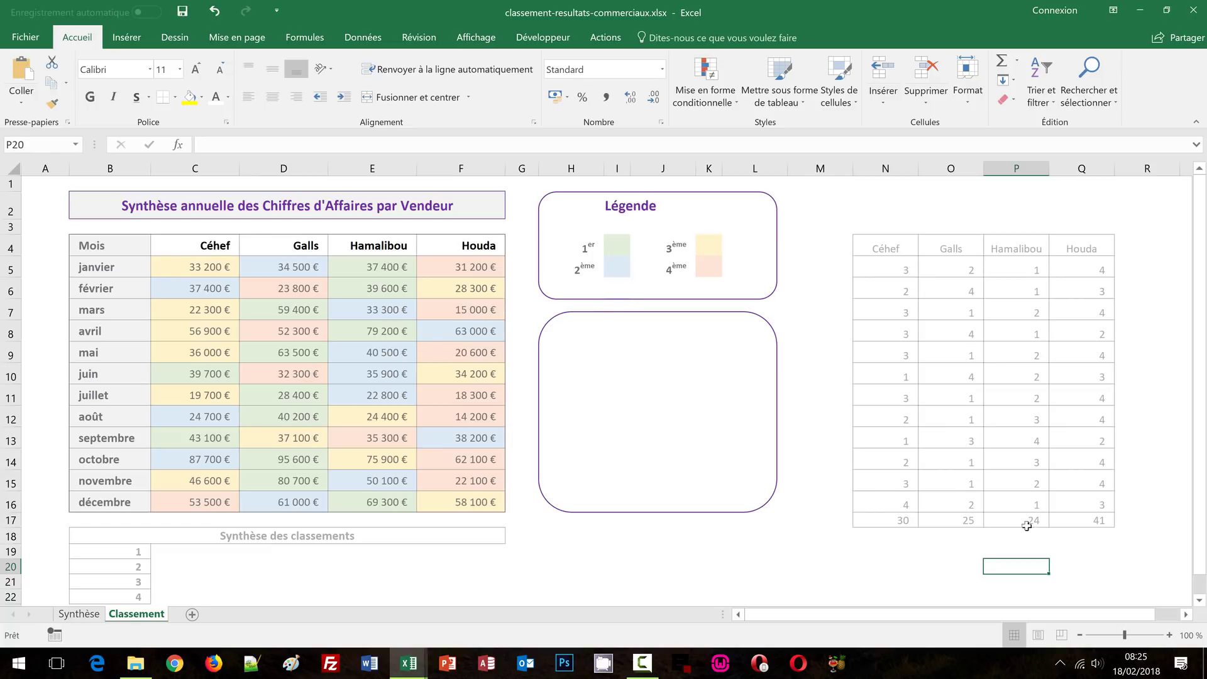
left_click(1008, 517)
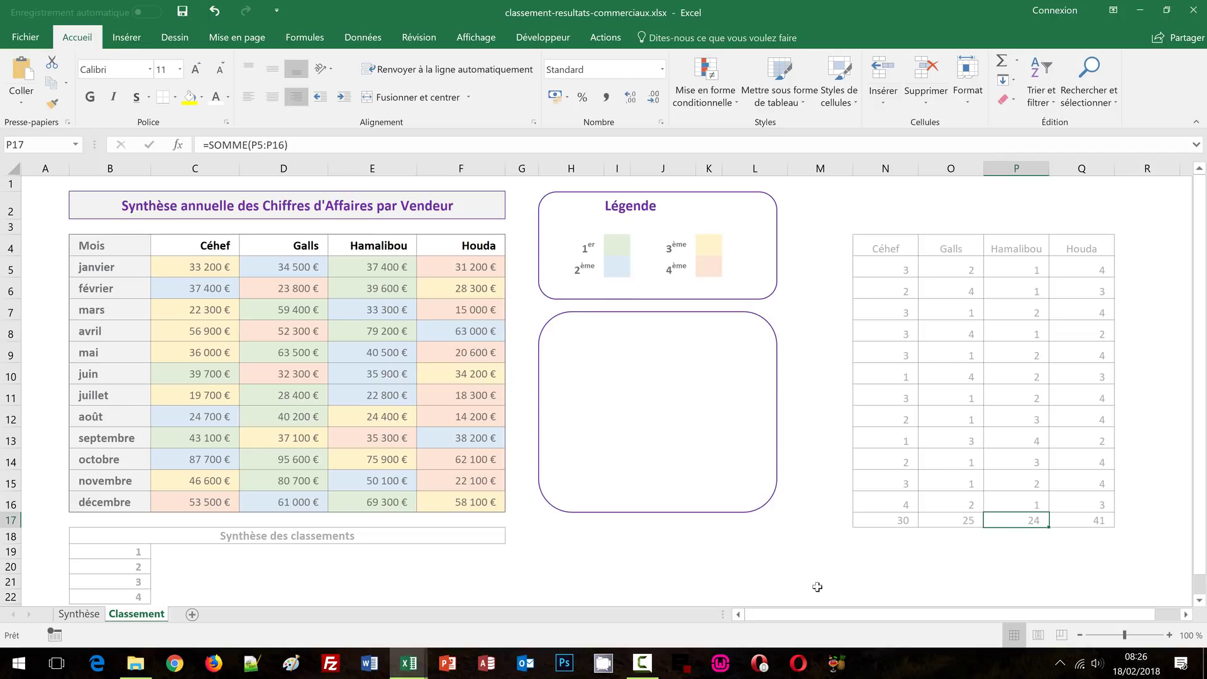
left_click_drag(885, 520, 1096, 521)
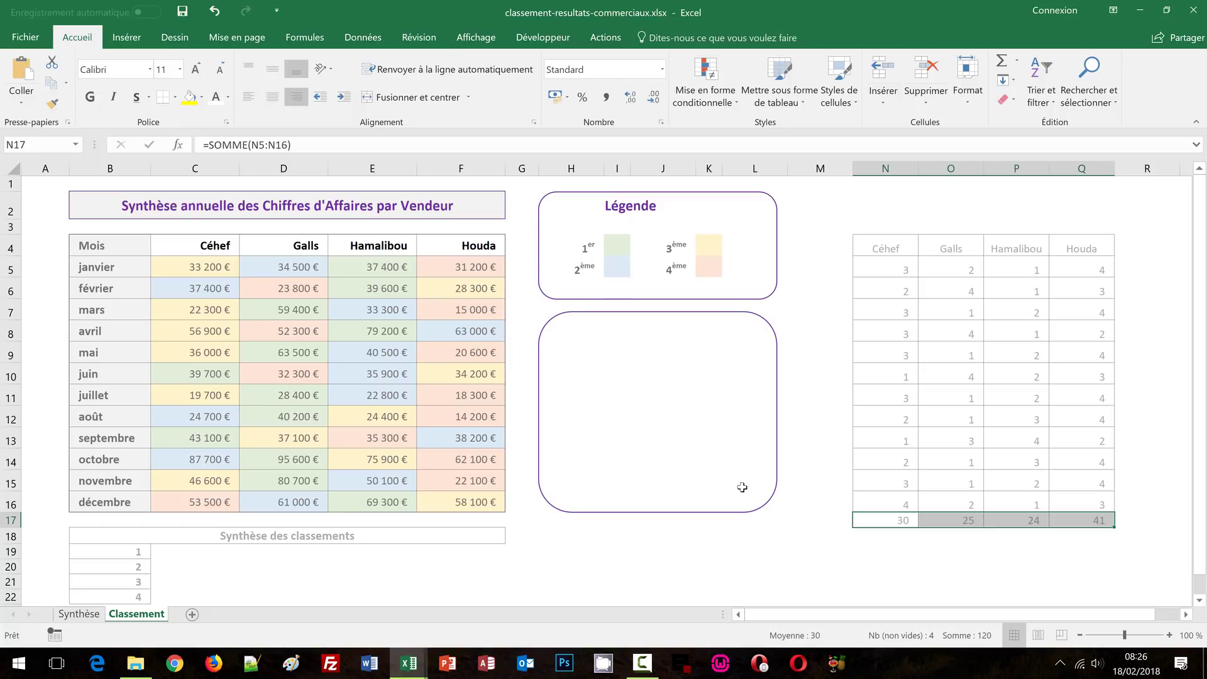
- Enter the formula =NB.SI(N$5:N$16;$B19) in C19 to count the first salesperson's first-place rankings
left_click(190, 553)
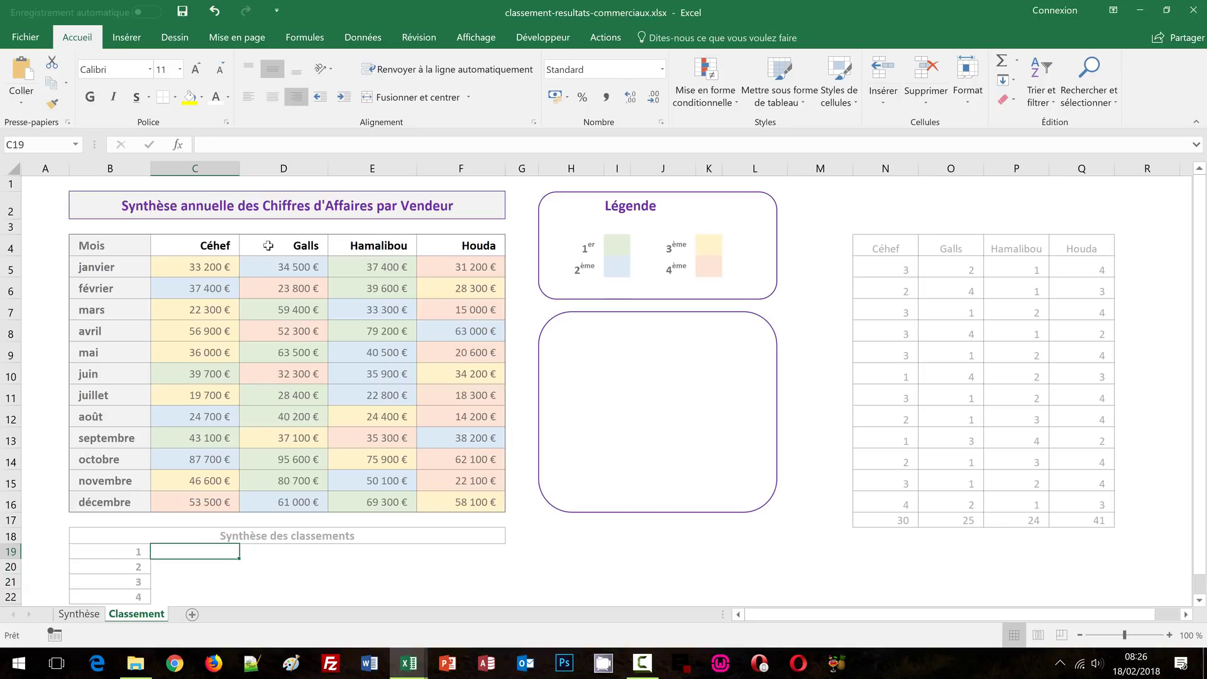
type("=")
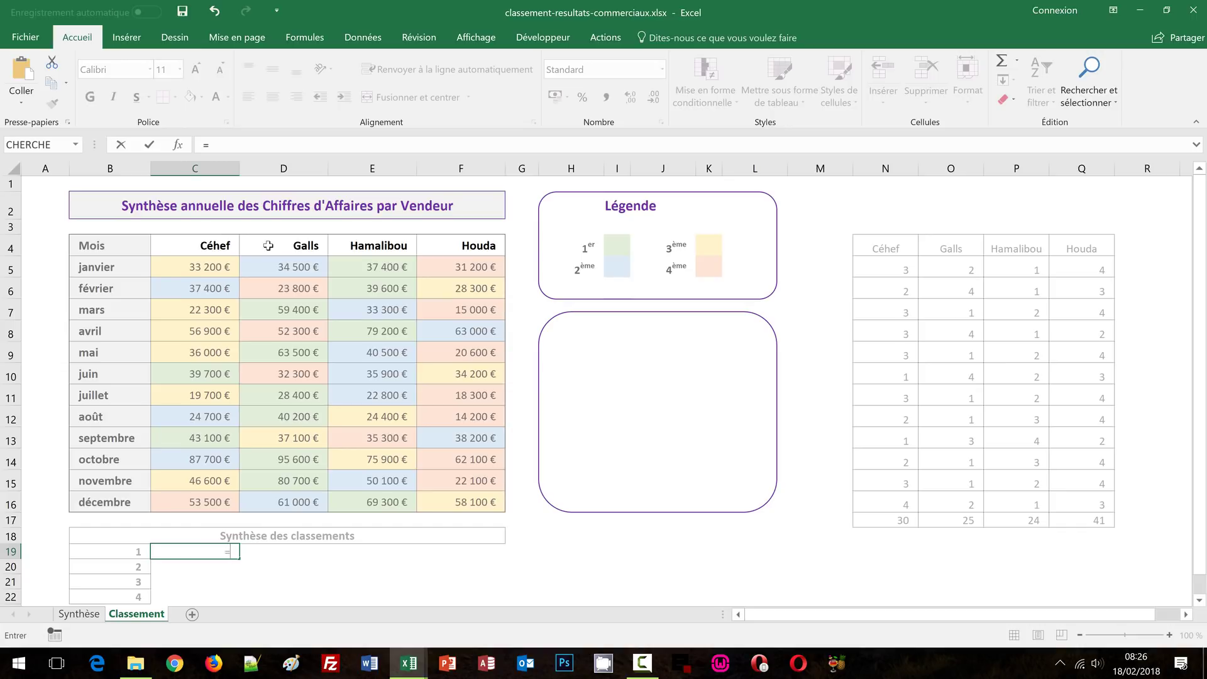
type("nb.si")
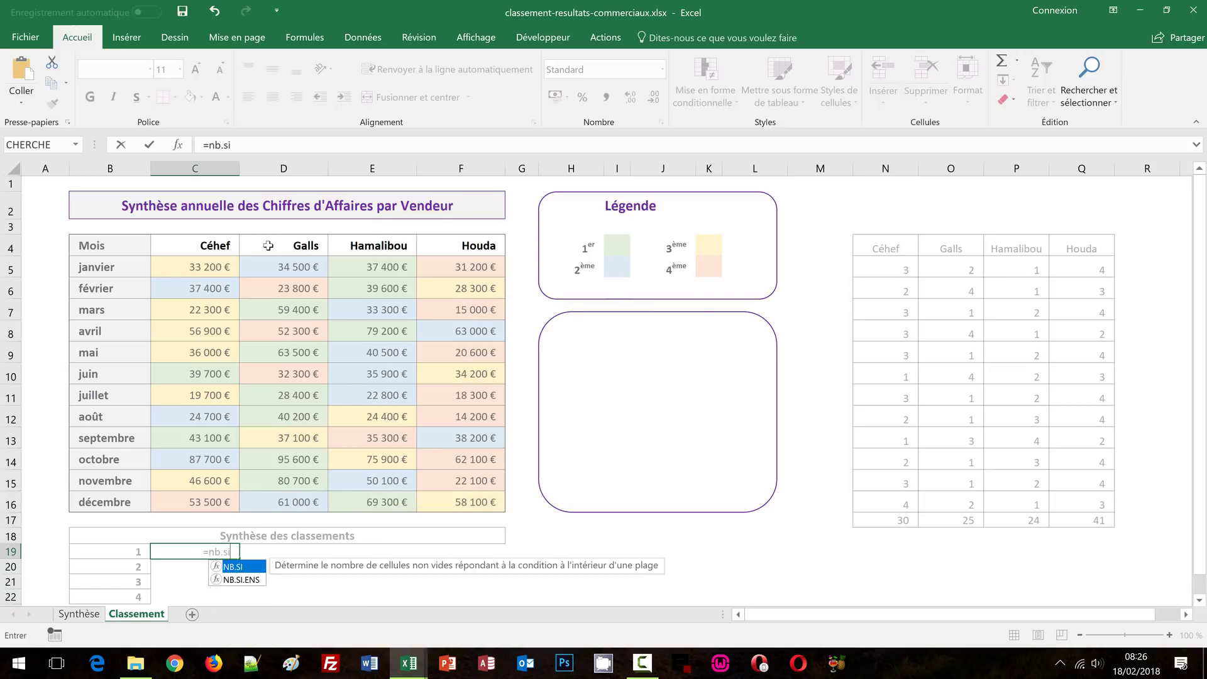
type("(")
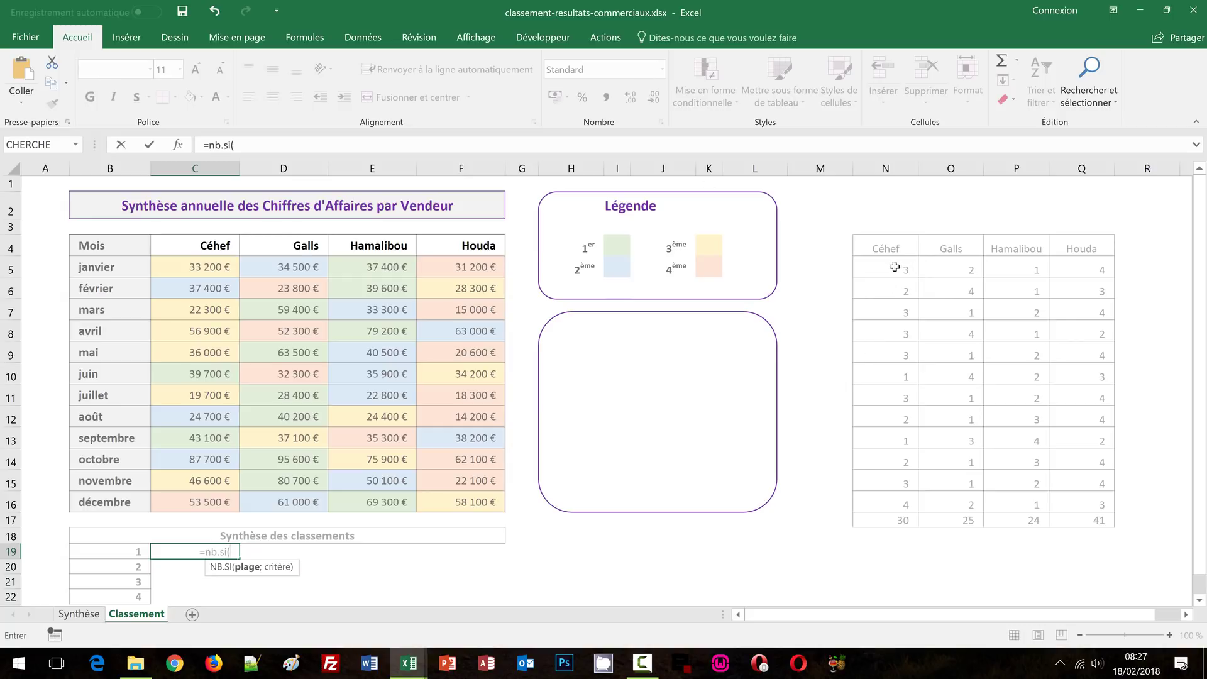
left_click_drag(895, 267, 893, 516)
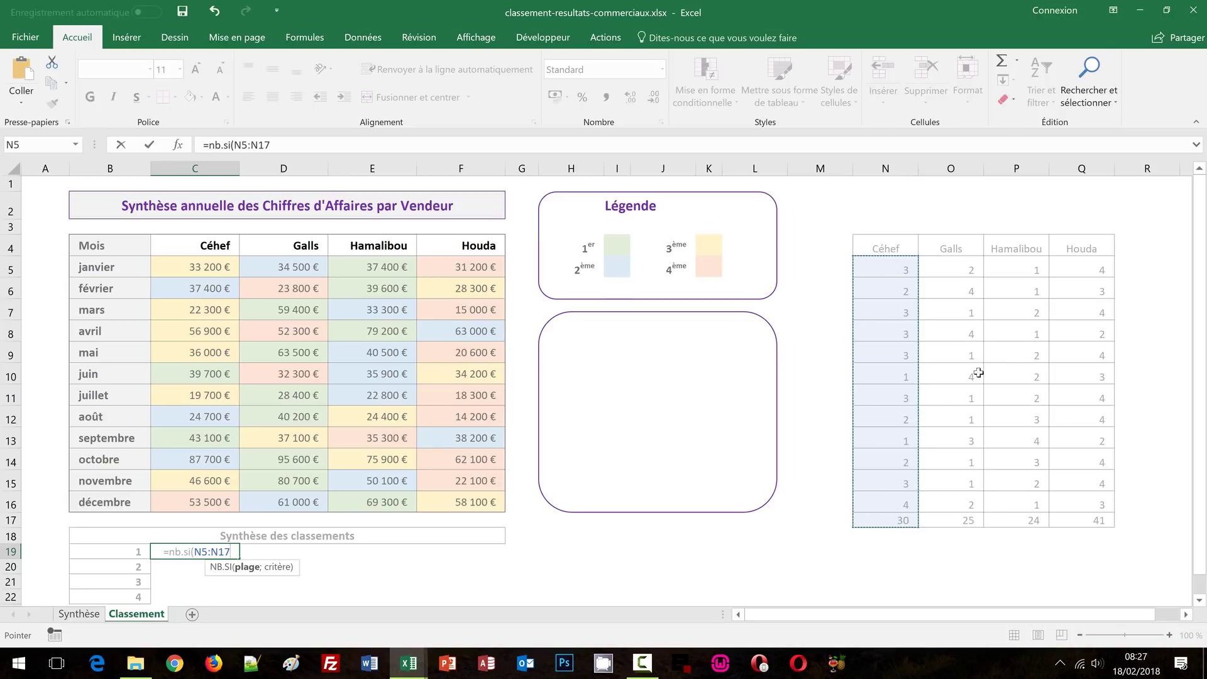
left_click_drag(882, 270, 873, 494)
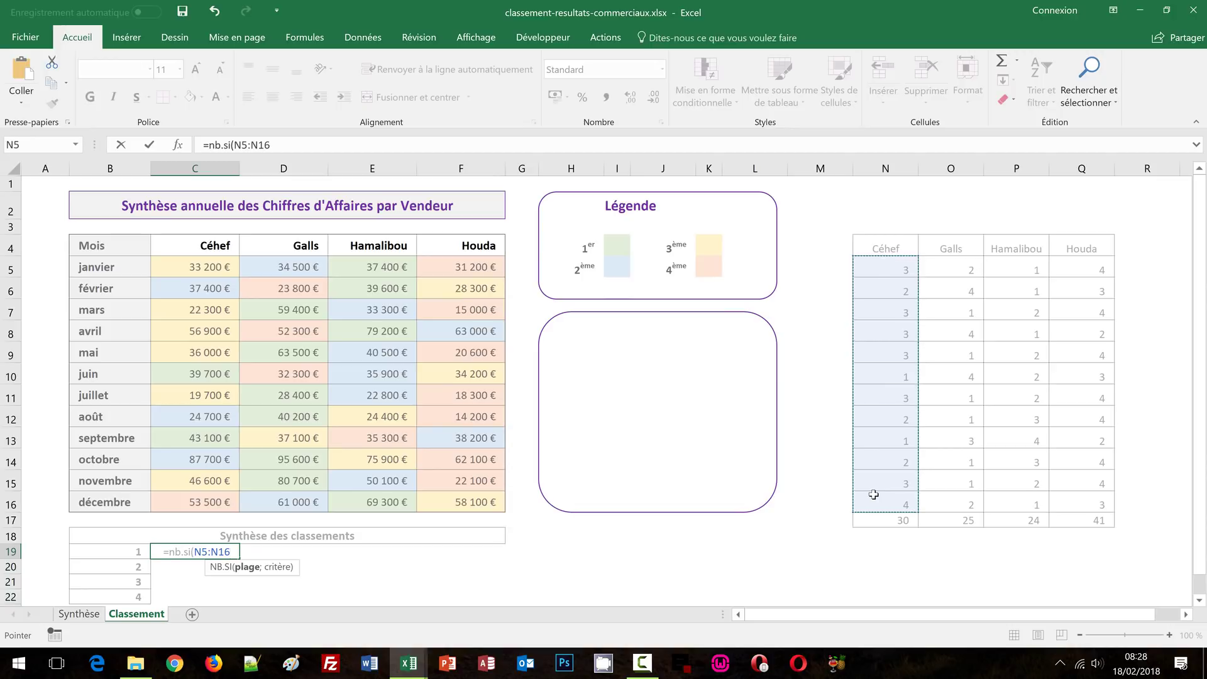
key("F4")
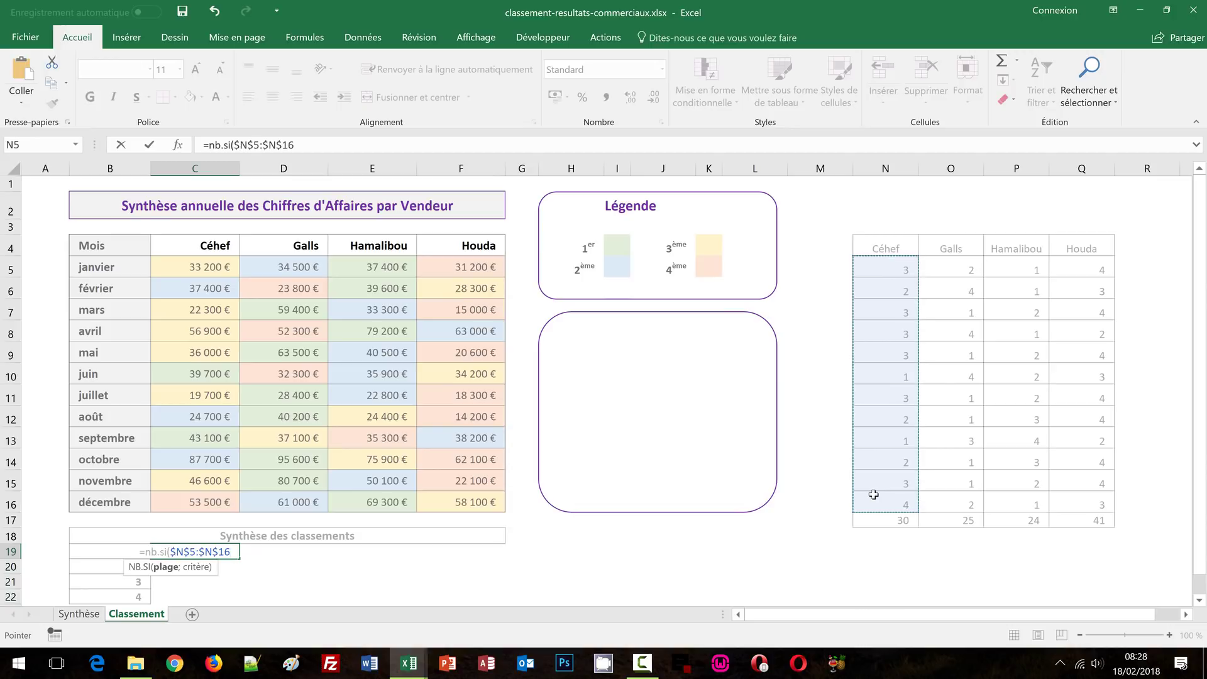
key("F4")
type(";")
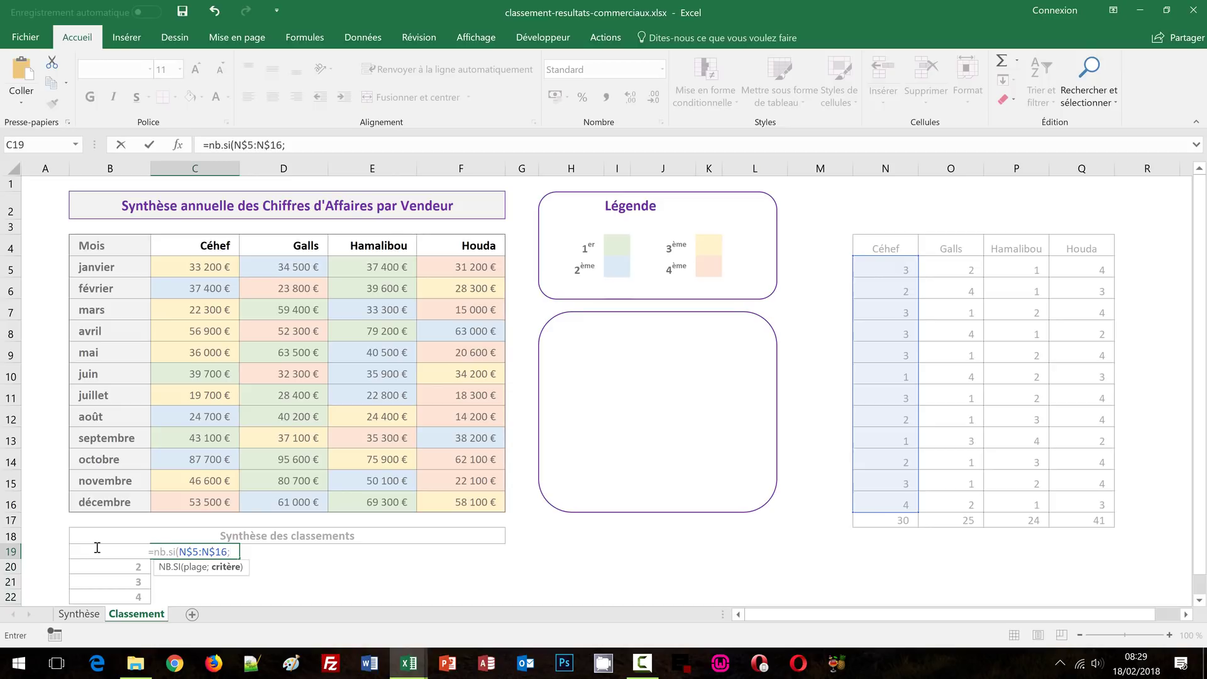
type("B19")
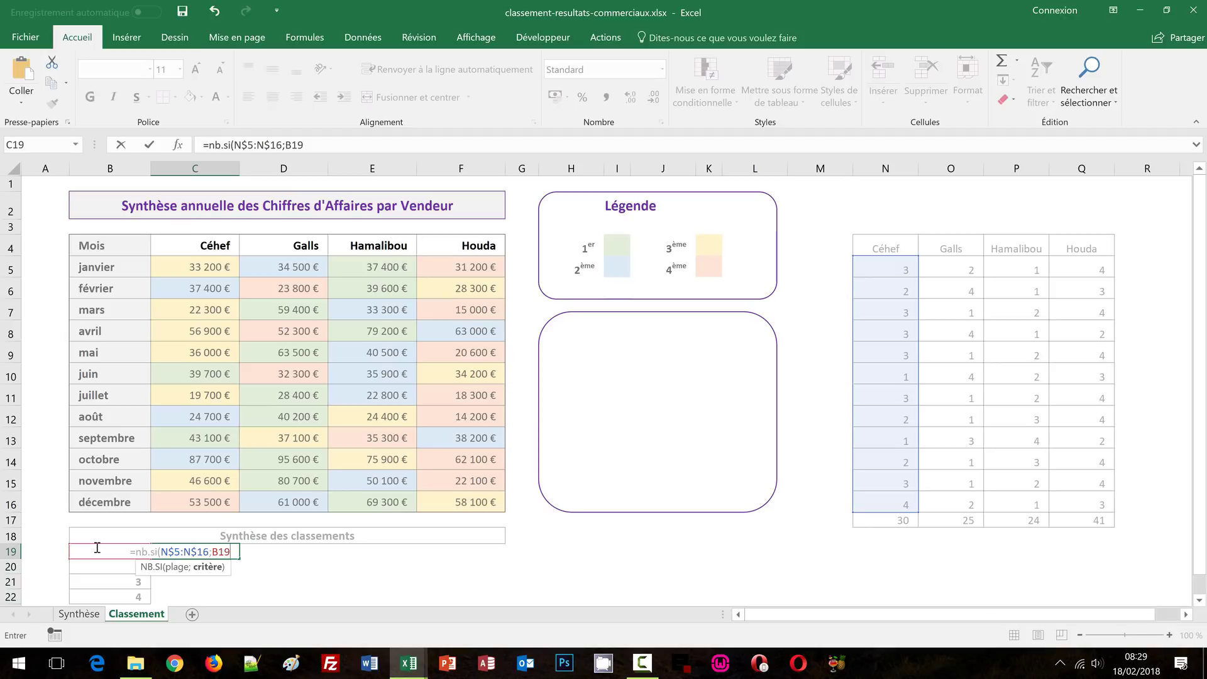
key("F4")
key("F4")
key("F4")
type(")")
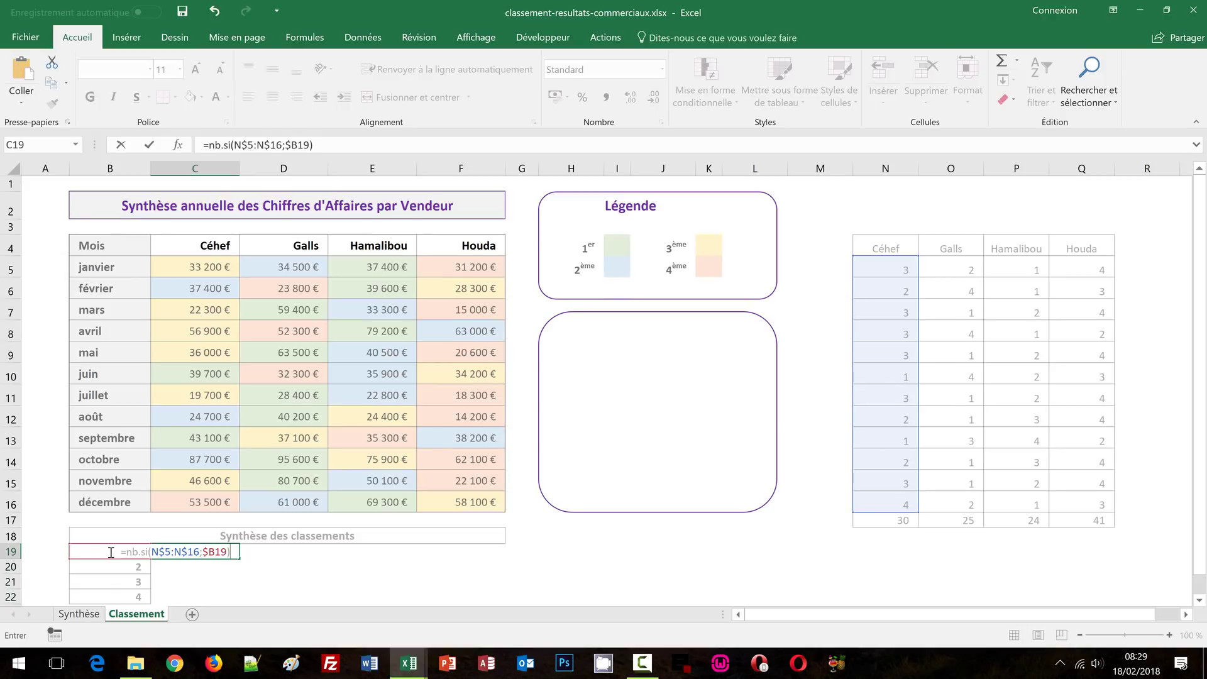
key("ctrl+Return")
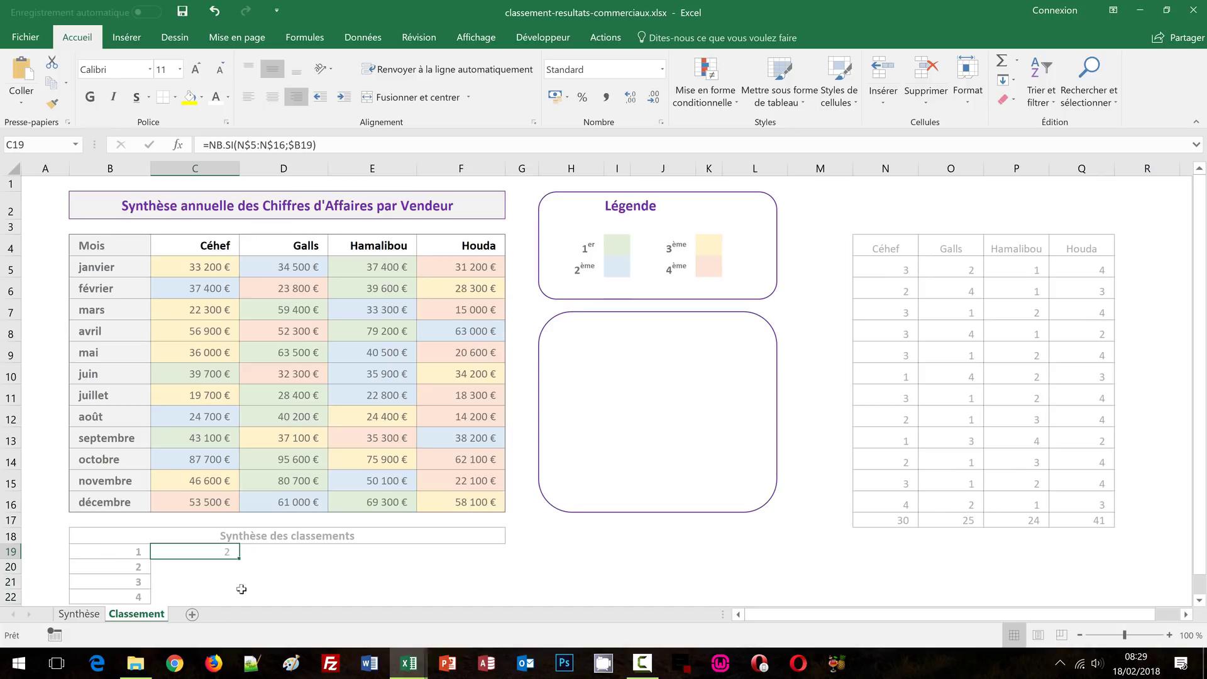
- Copy the counting formula from C19 across to F19 and down to row 22
left_click_drag(243, 559, 513, 567)
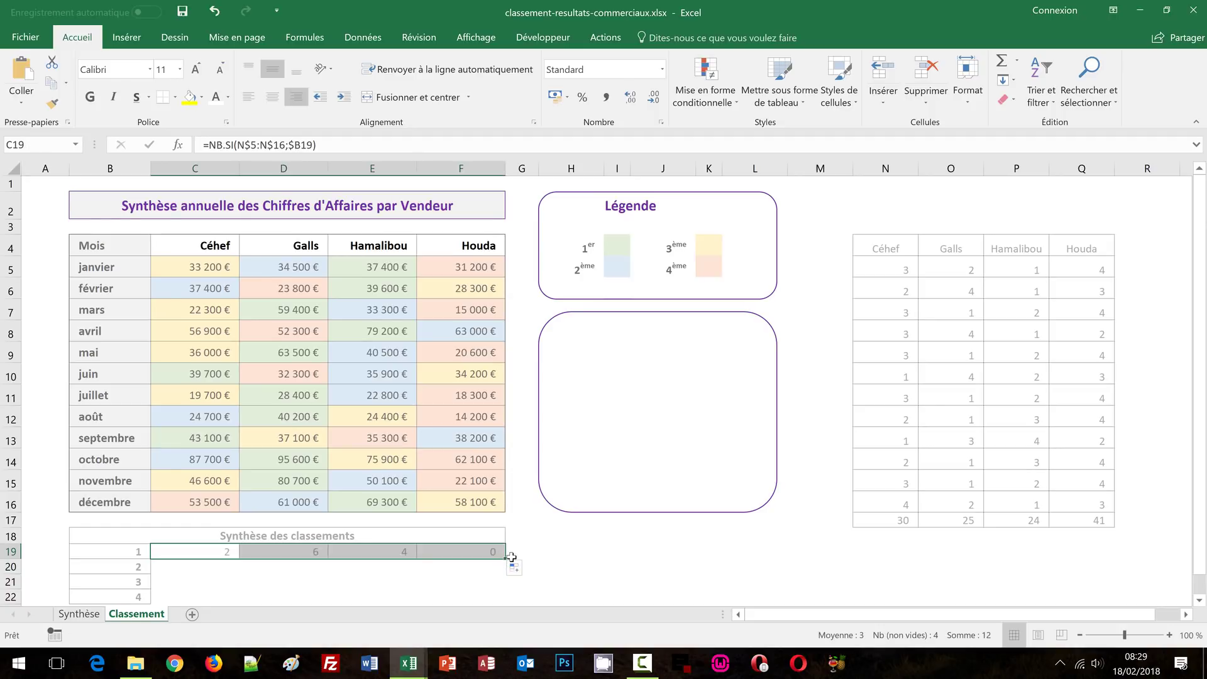
left_click_drag(495, 597, 496, 602)
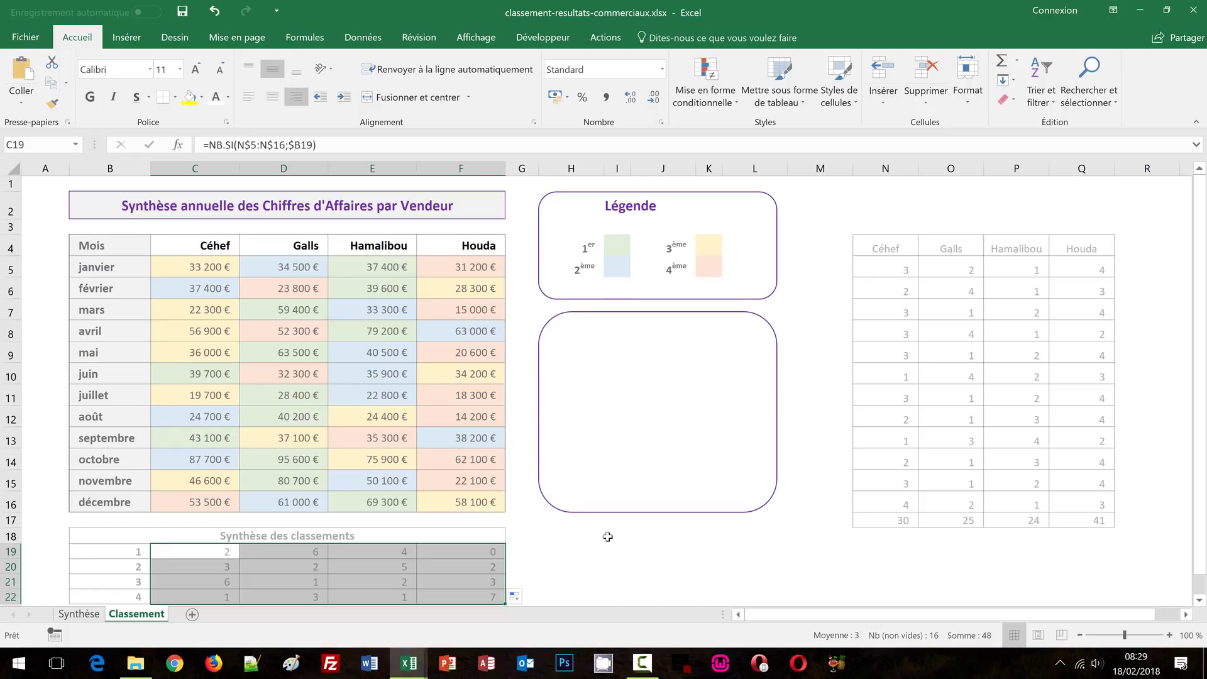
left_click(607, 536)
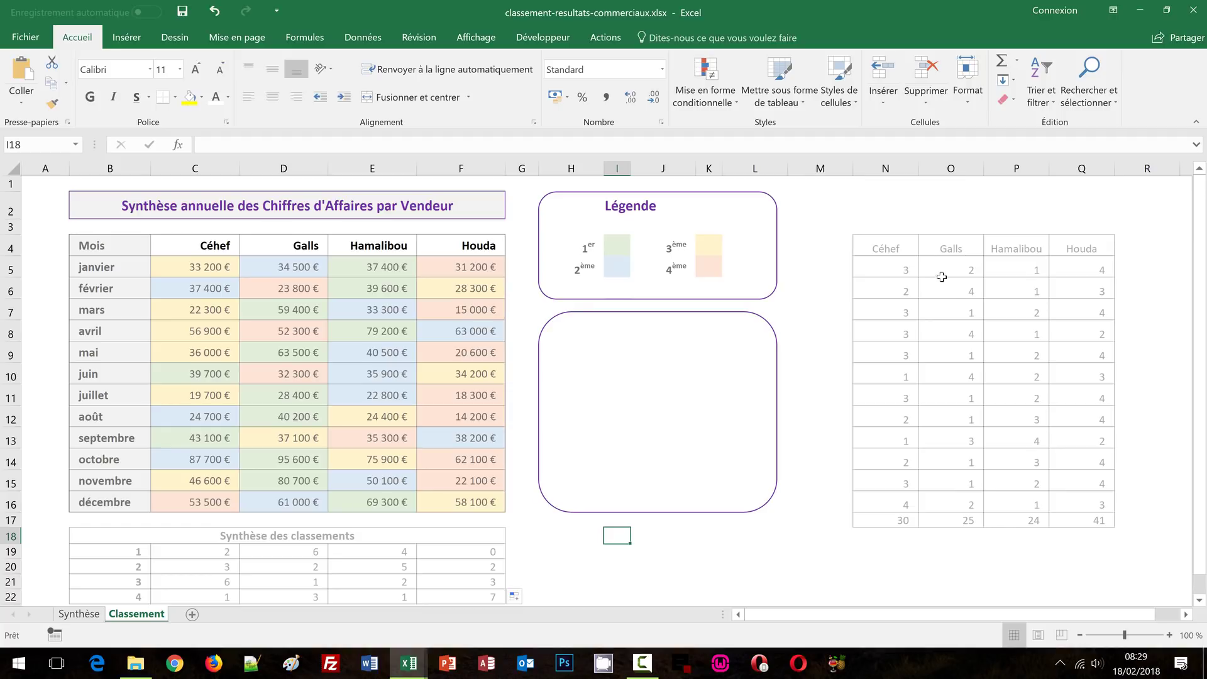
- Inspect the conditional formatting rule applied to the rank table in columns N:Q, including its formula and format
left_click(948, 296)
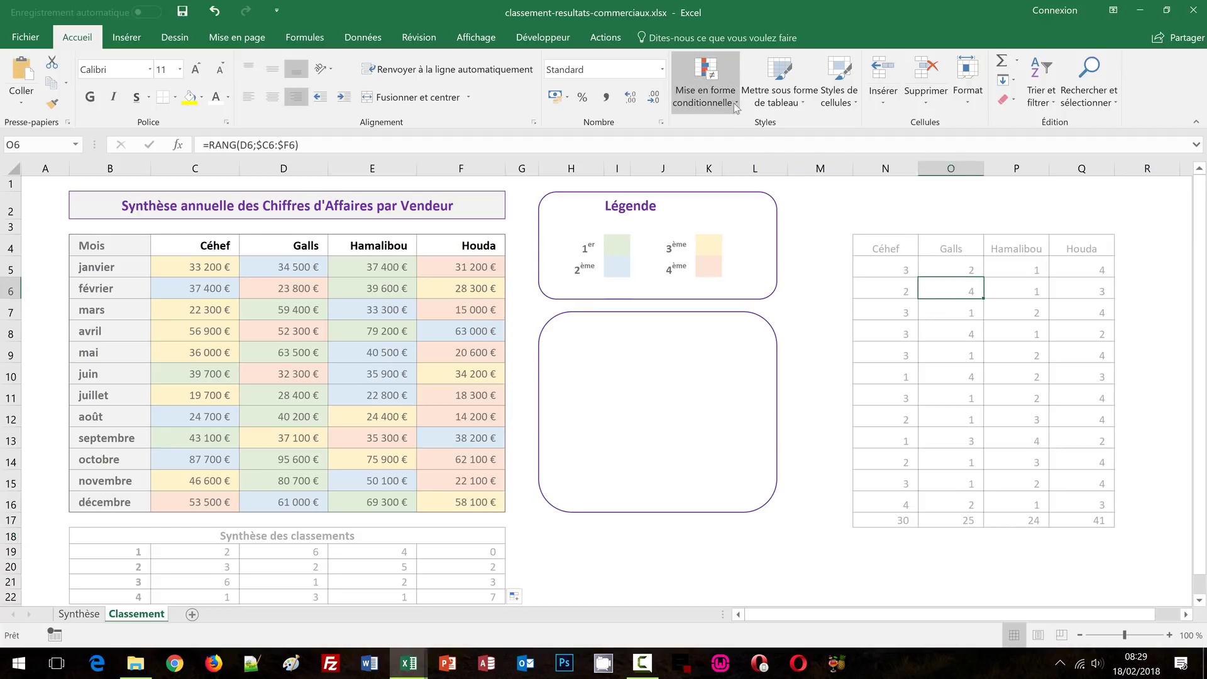
left_click(705, 88)
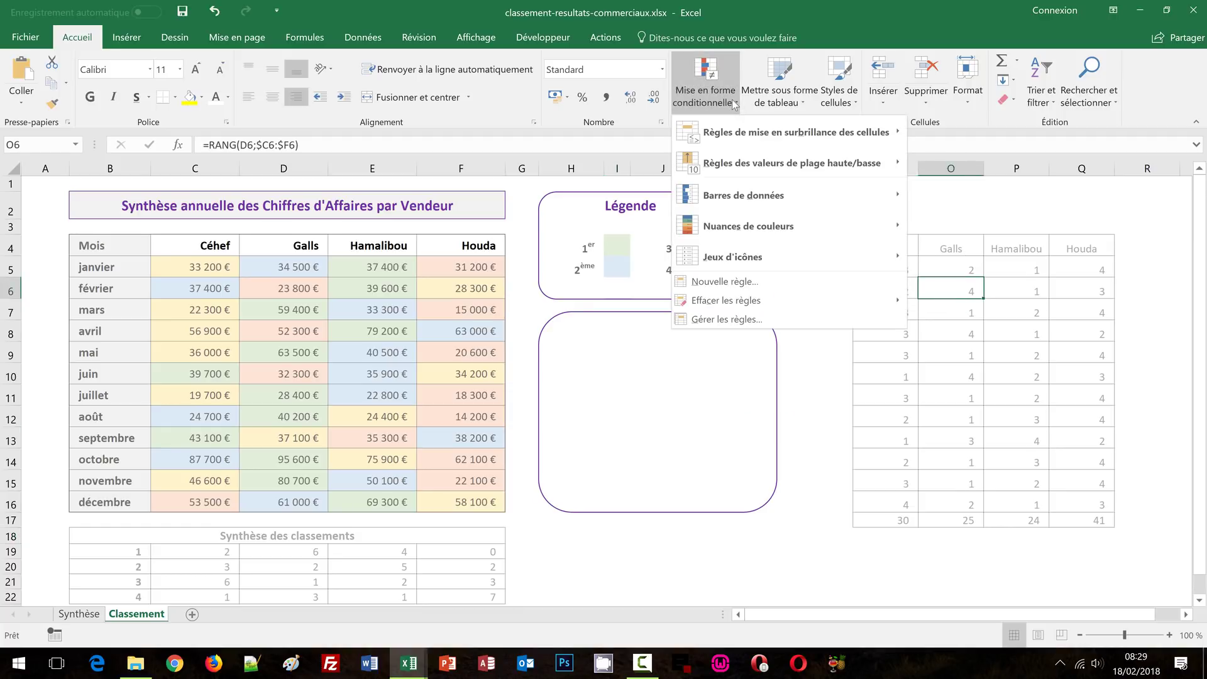
left_click(729, 319)
left_click(574, 349)
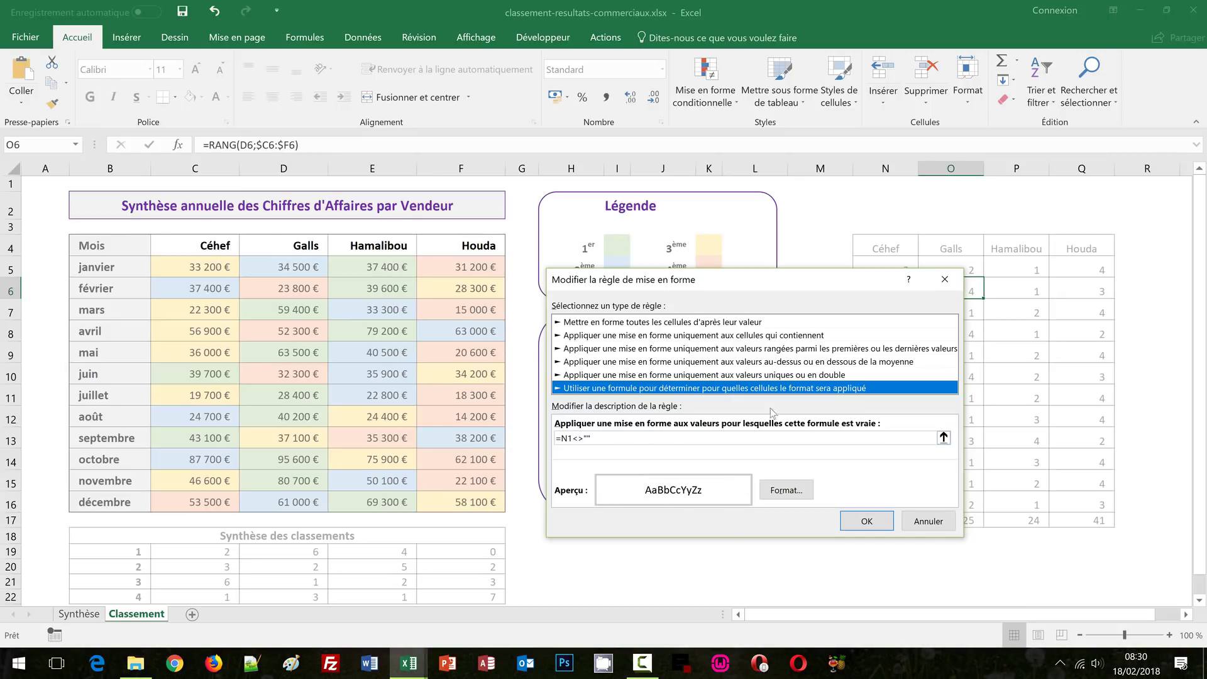
left_click(944, 279)
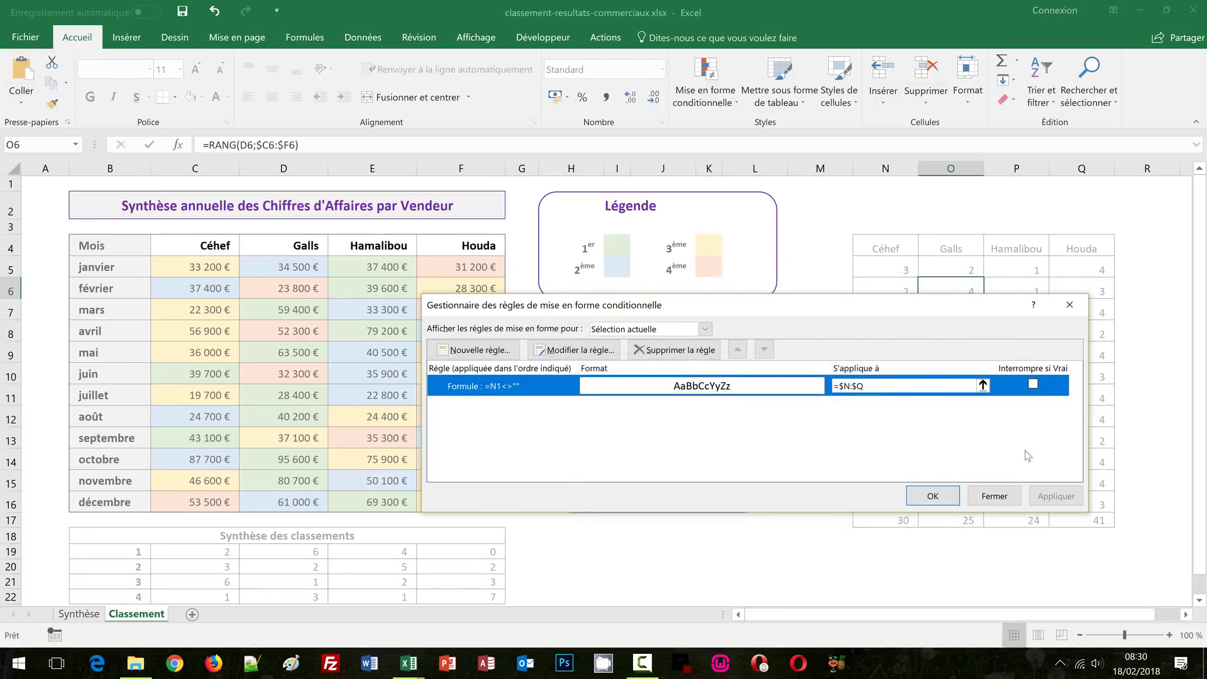
left_click(1005, 496)
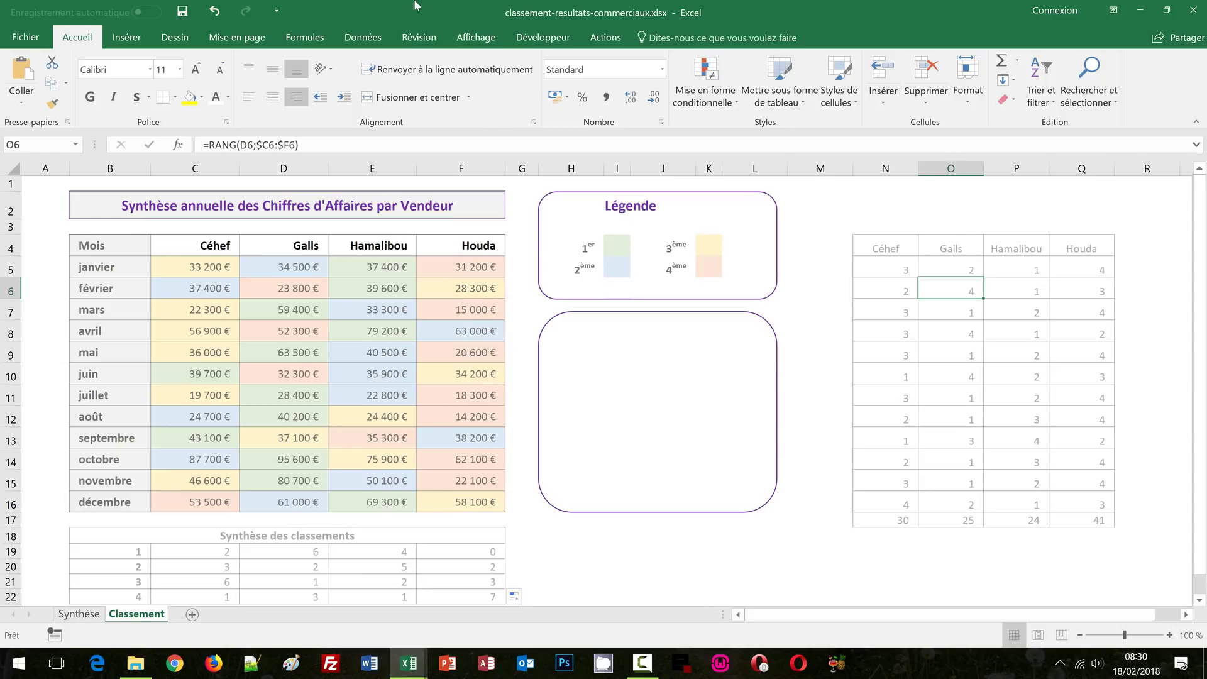
- Create a formula-based conditional formatting rule for the salesperson names in C4:F4 with the condition =C$19=max($C$19:$F$19)
left_click_drag(203, 245, 446, 245)
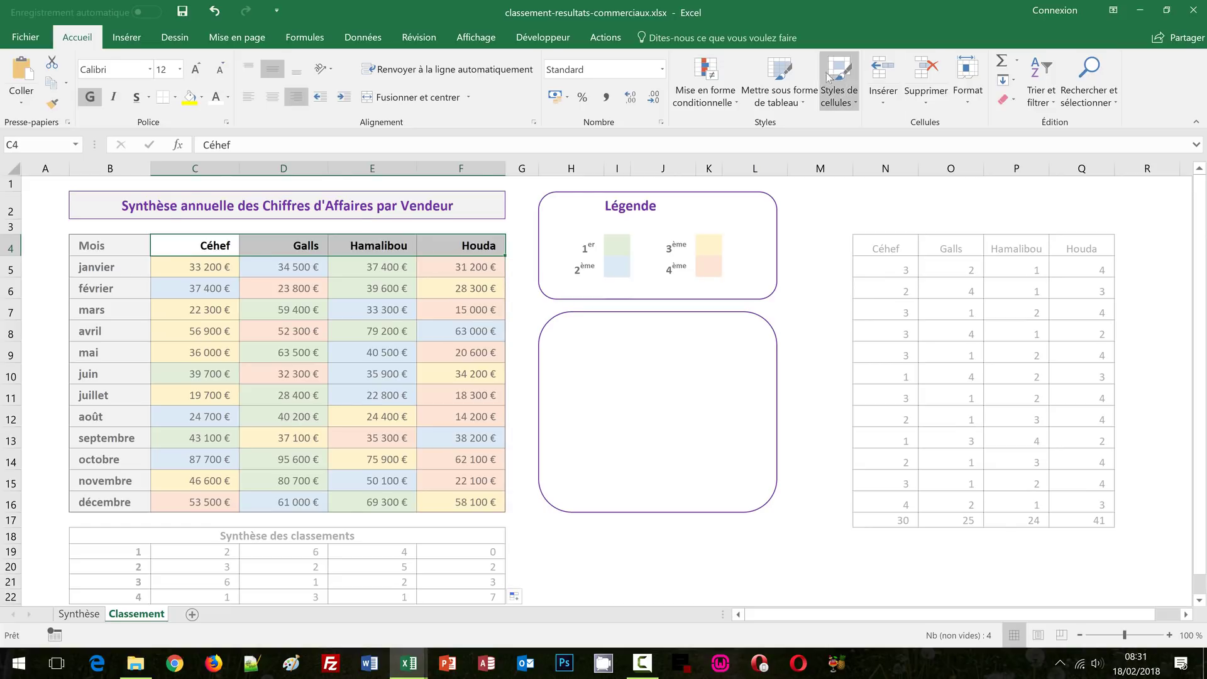
left_click(721, 105)
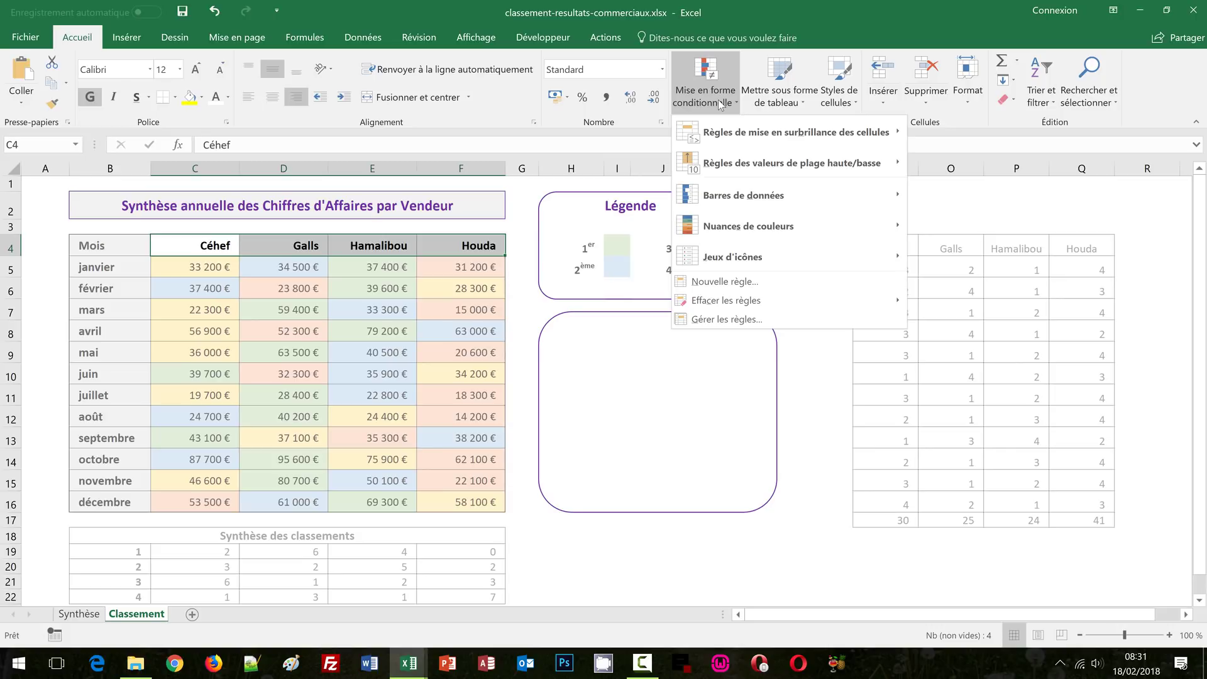
left_click(743, 285)
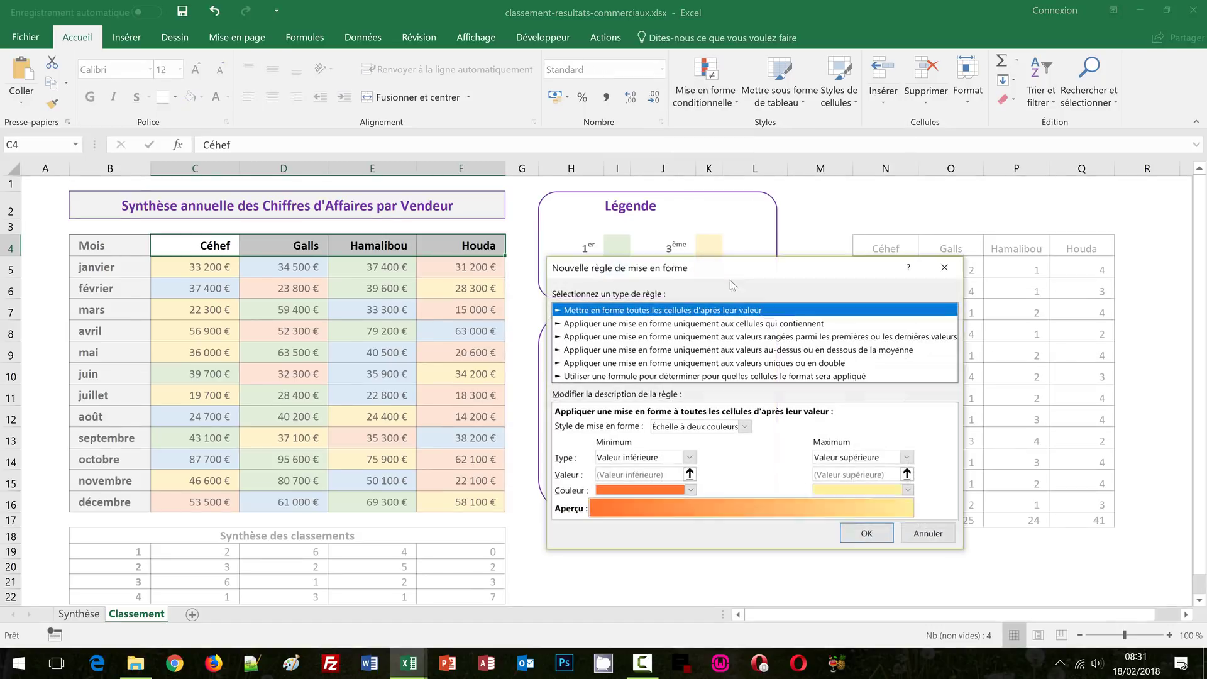
left_click(598, 377)
left_click(593, 426)
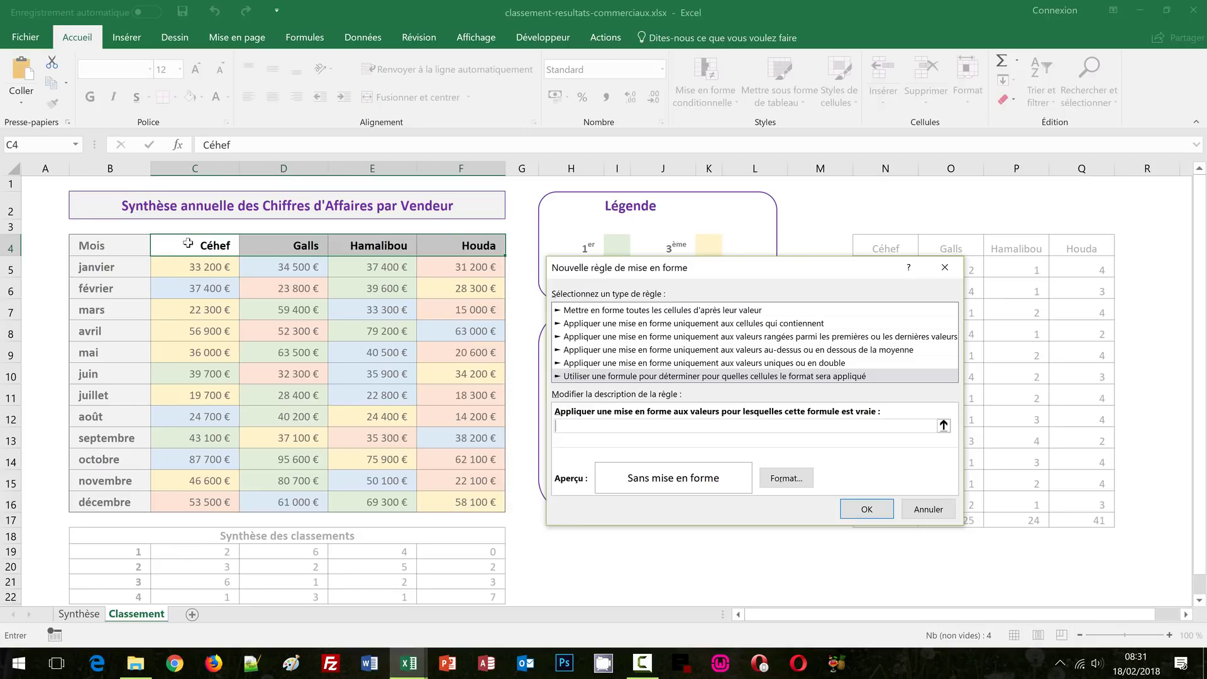
type("=")
left_click(213, 552)
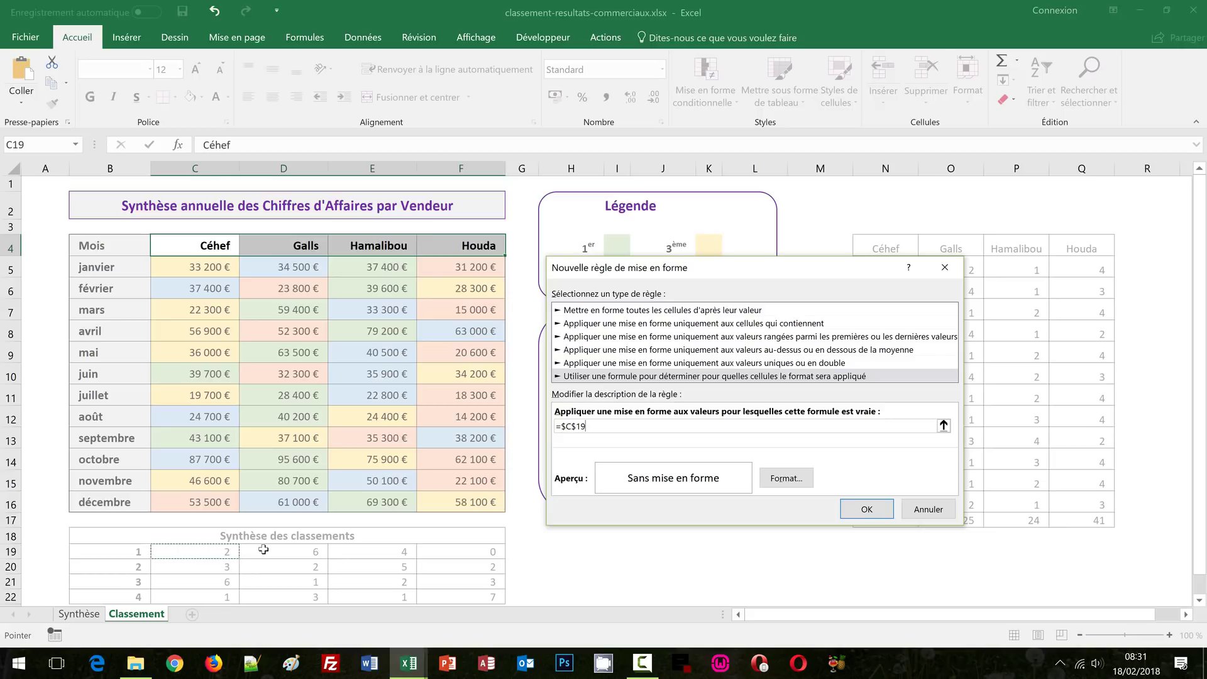
key("F4")
type("=max(")
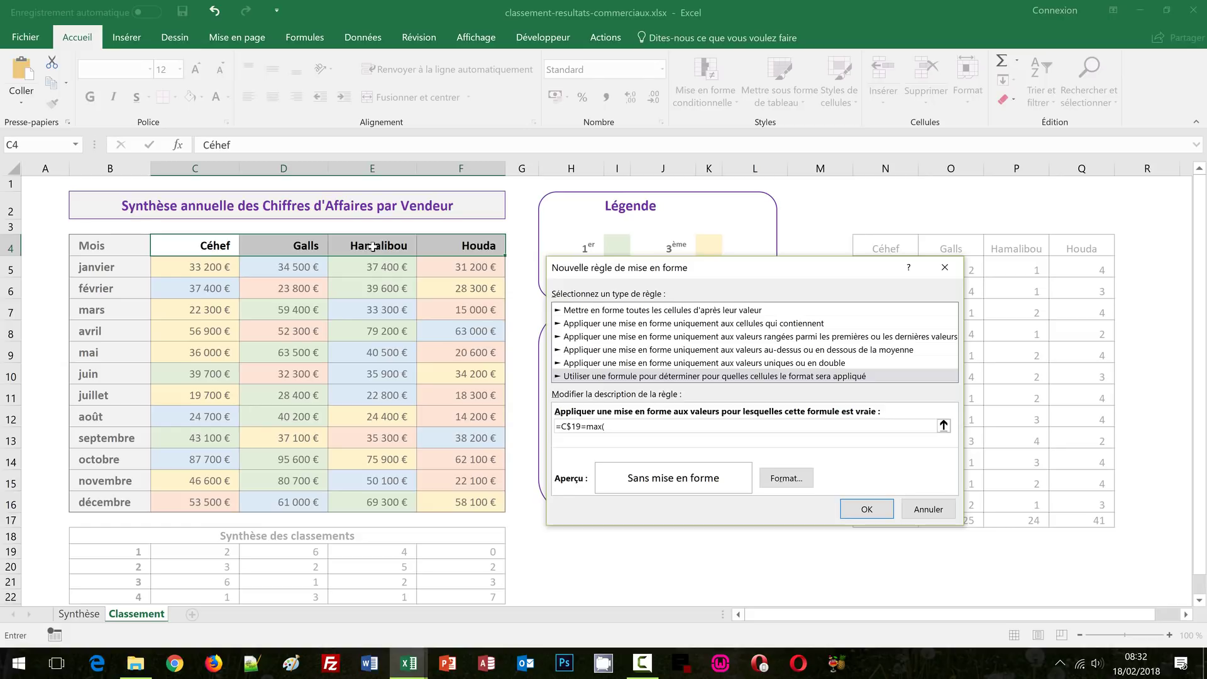
left_click_drag(207, 553, 471, 554)
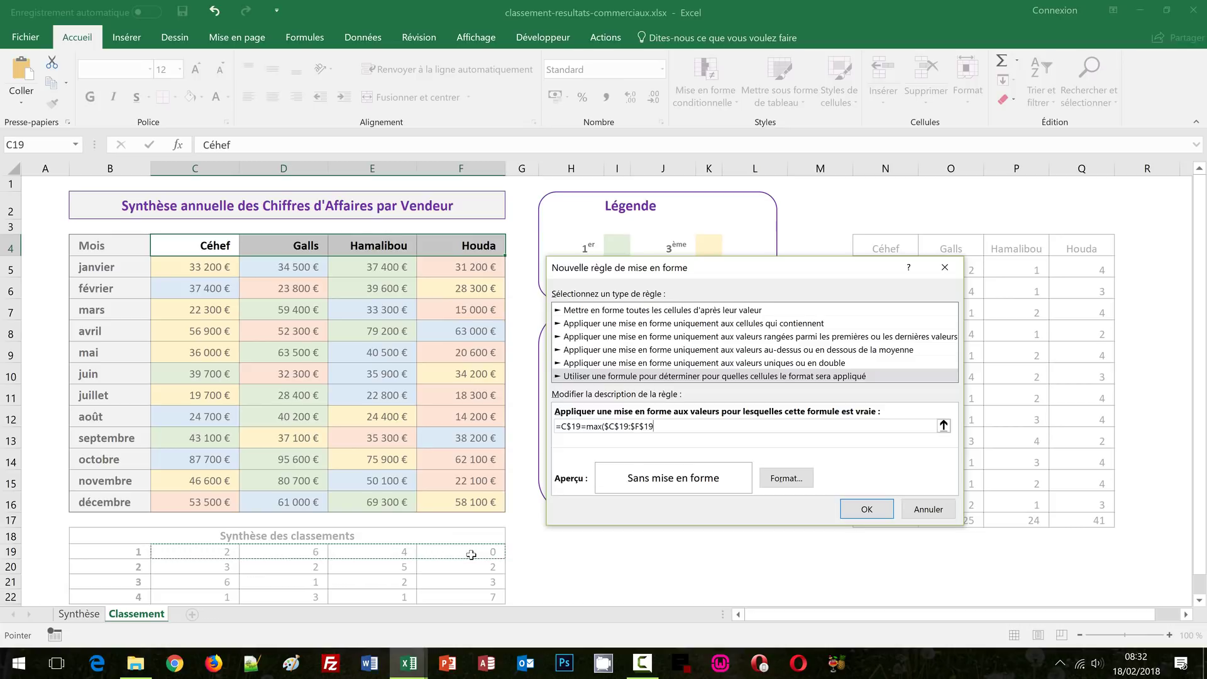
type(")")
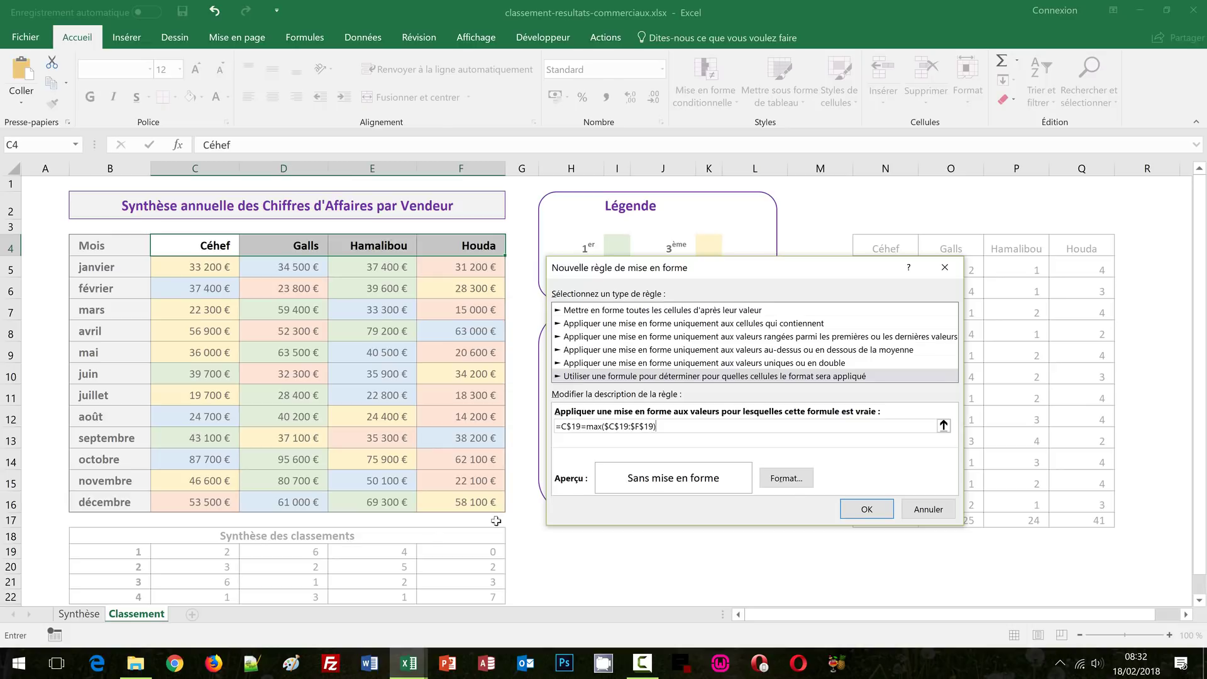
- Give the first-place rule a medium green background fill and apply it to the salesperson names
left_click(792, 483)
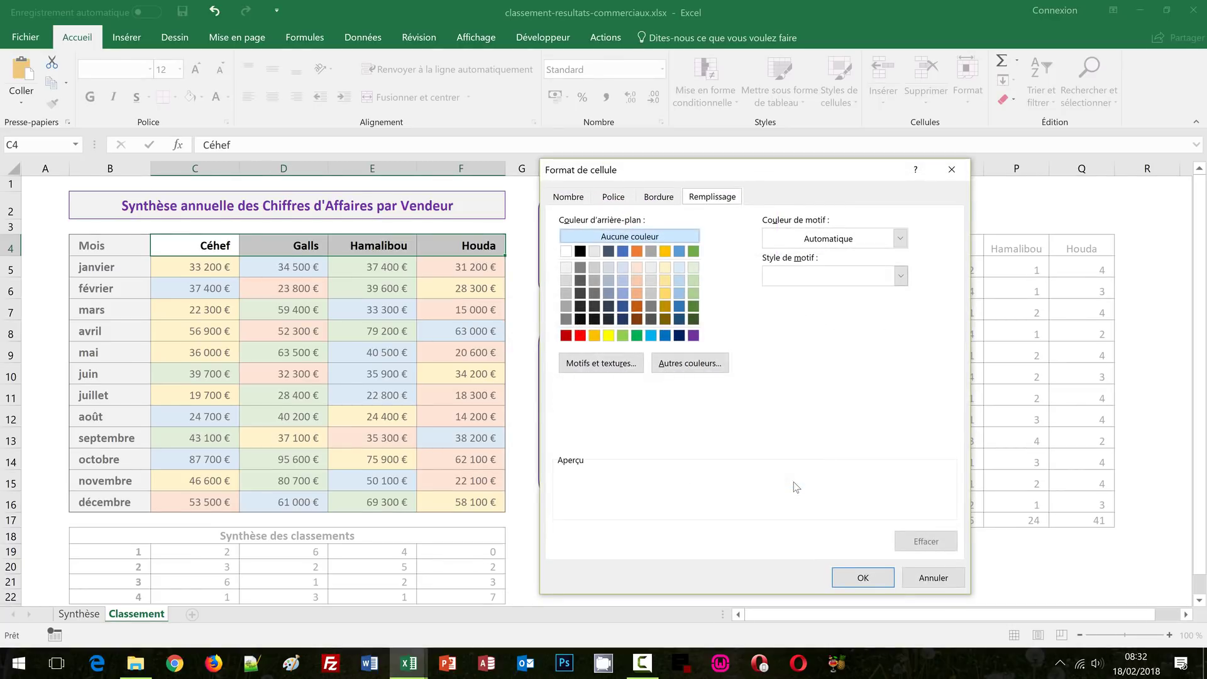
left_click(697, 293)
left_click(871, 579)
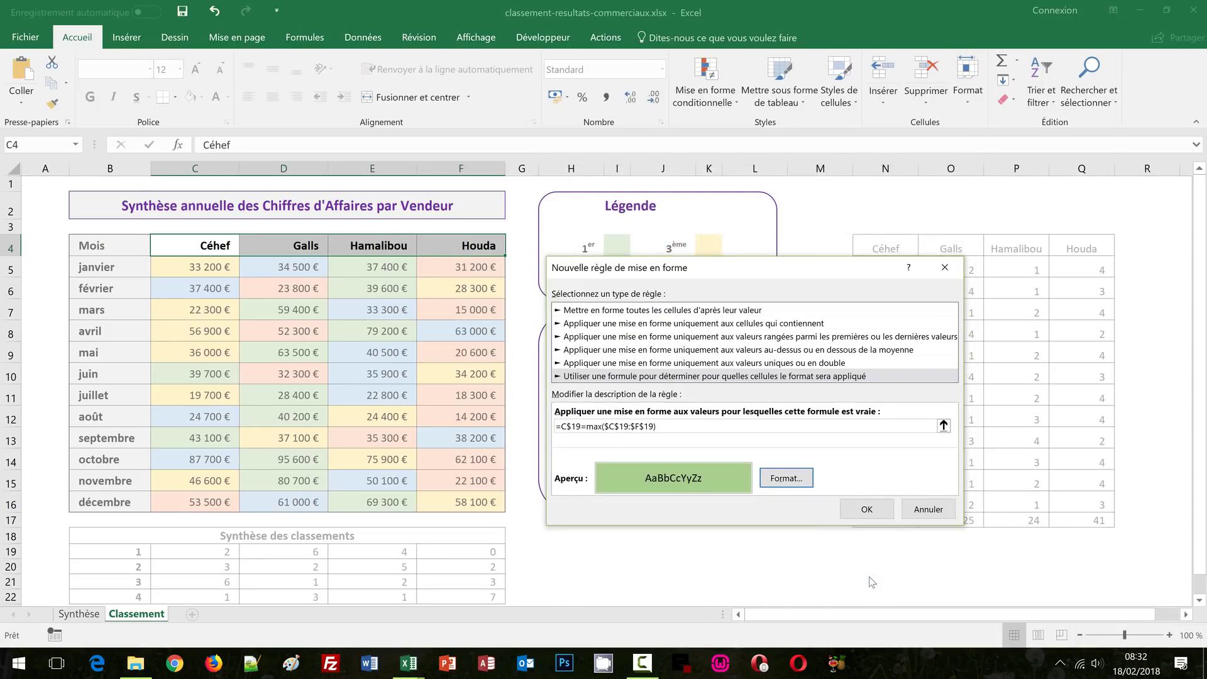
left_click(871, 510)
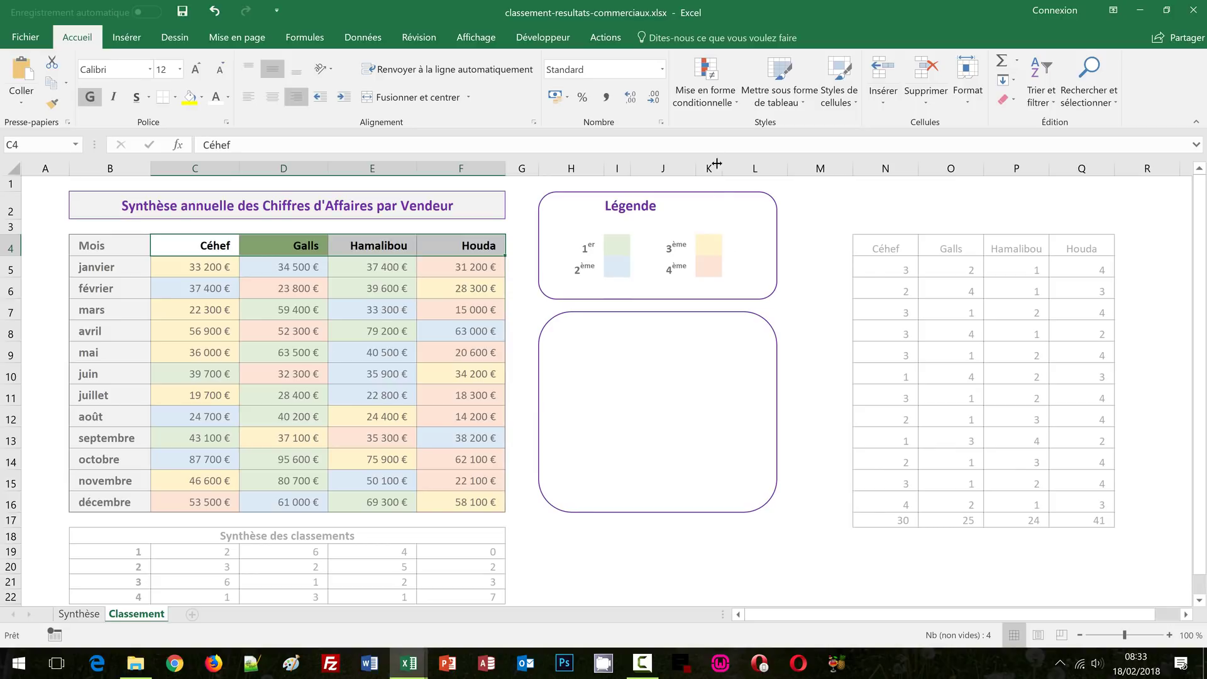
- Create a second formula-based formatting rule for C4:F4 with the condition =C$20=max($C$20:$F$20)
left_click(716, 104)
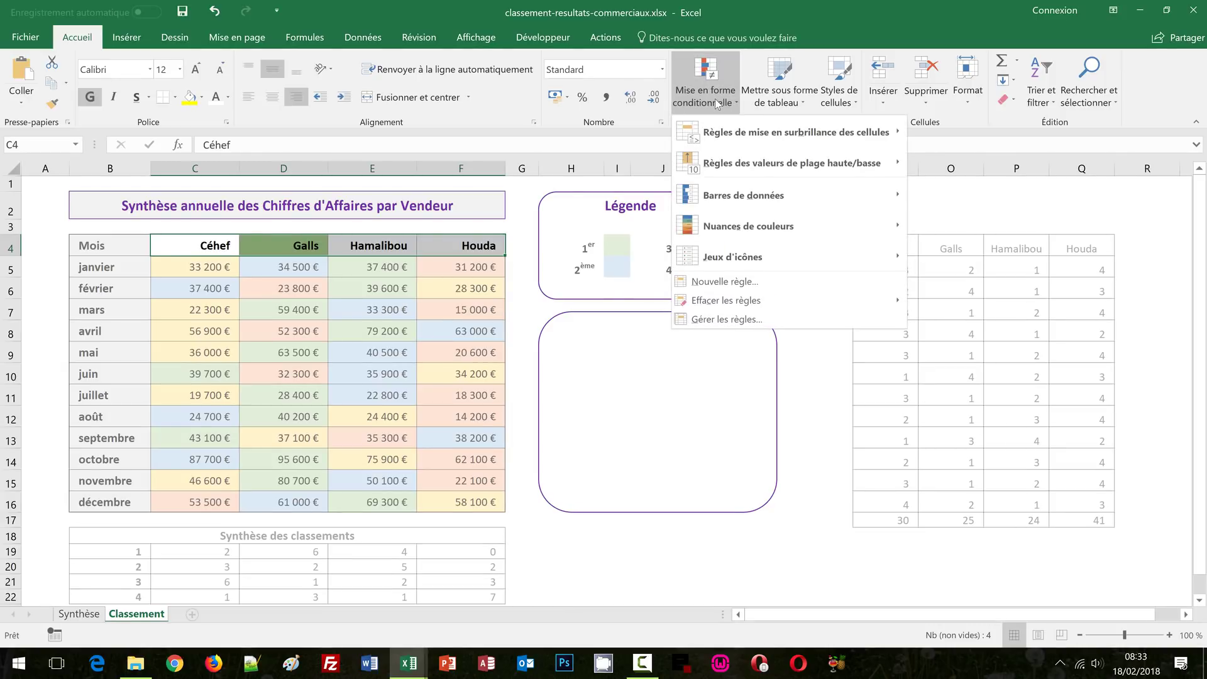
left_click(728, 284)
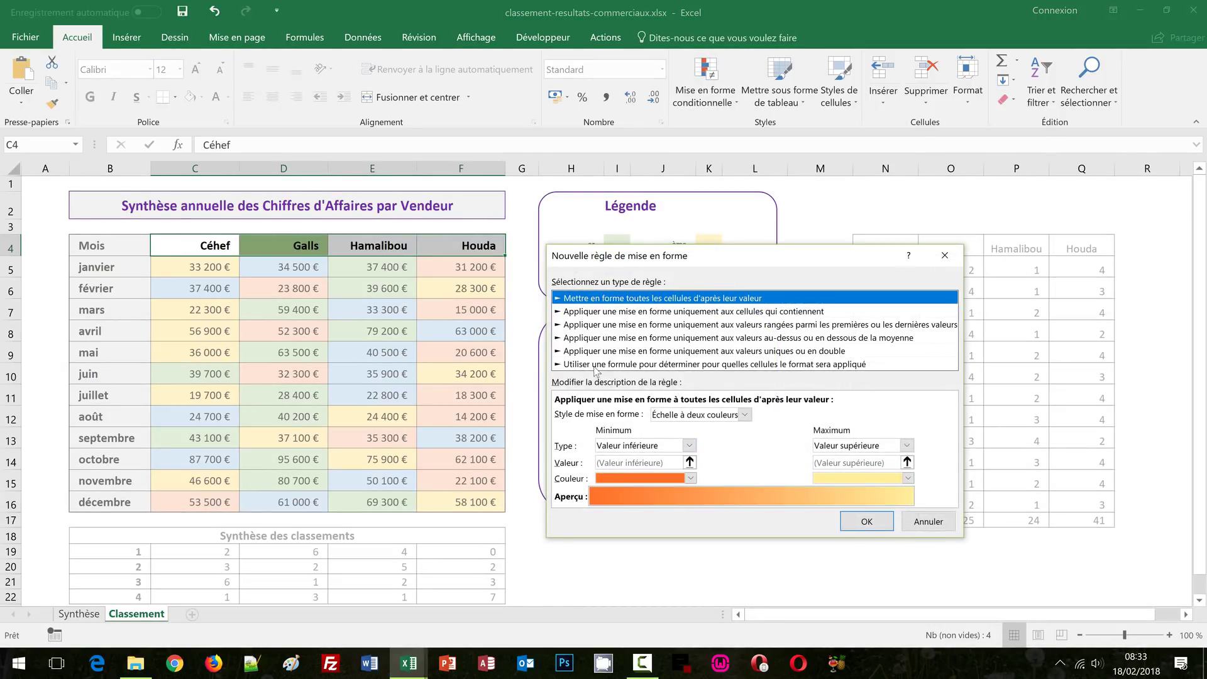
left_click(593, 364)
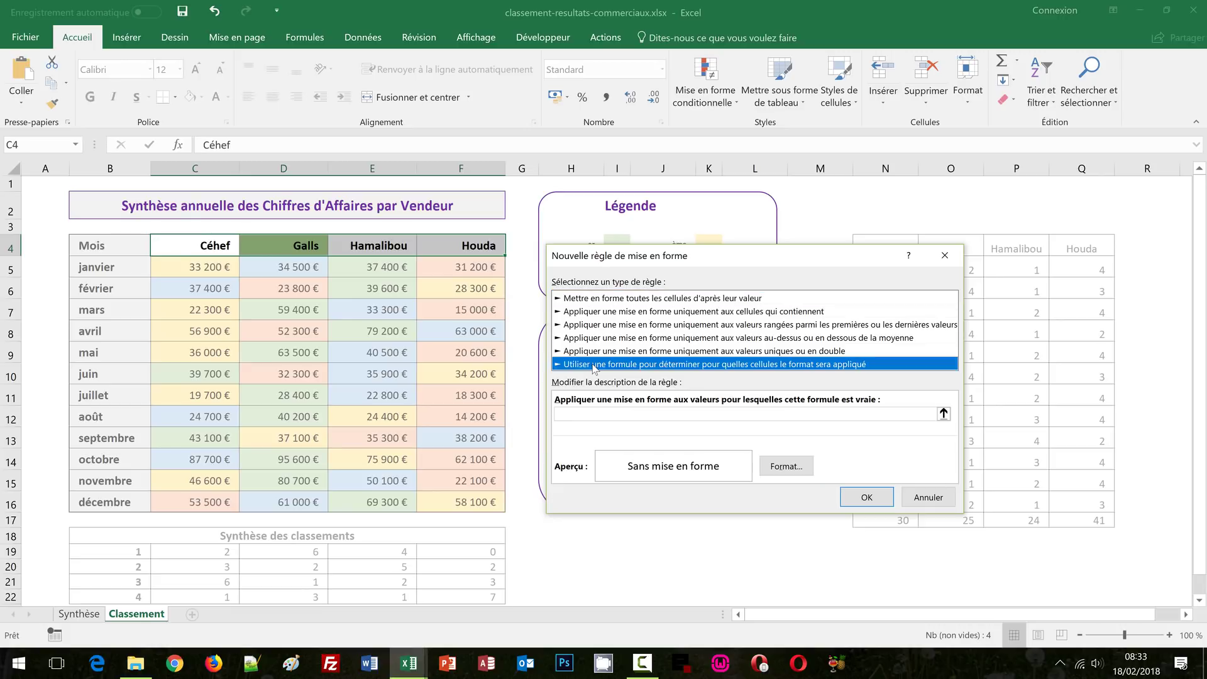
left_click(576, 409)
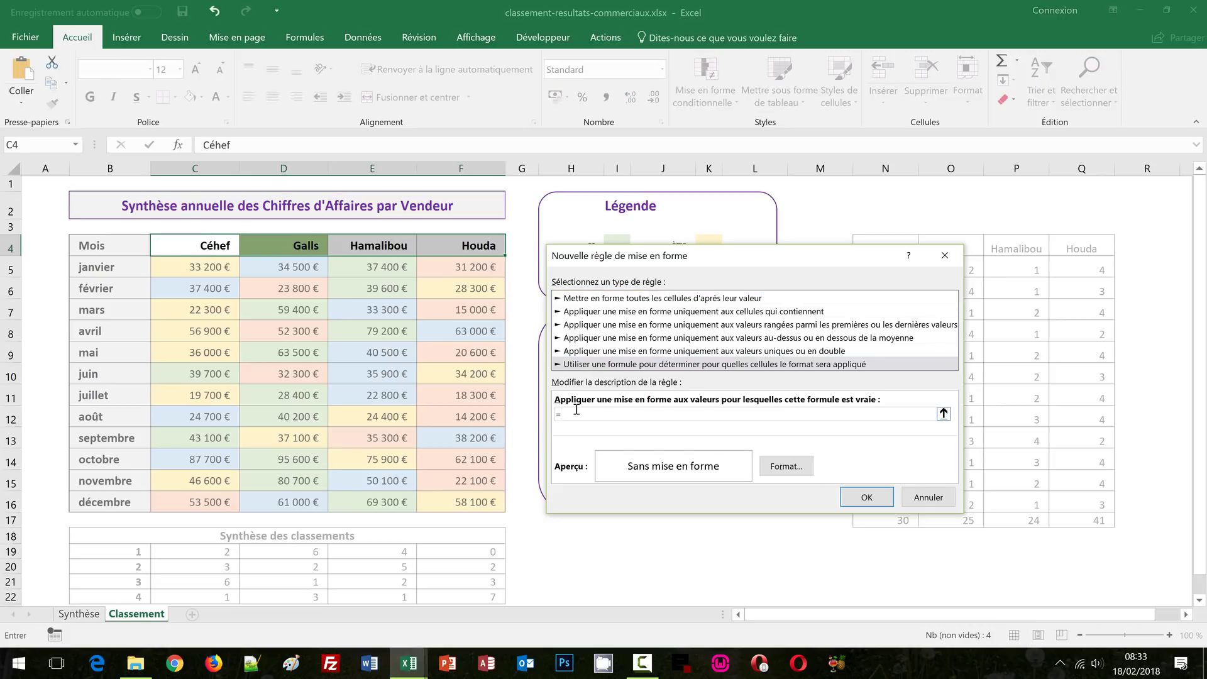
left_click(211, 566)
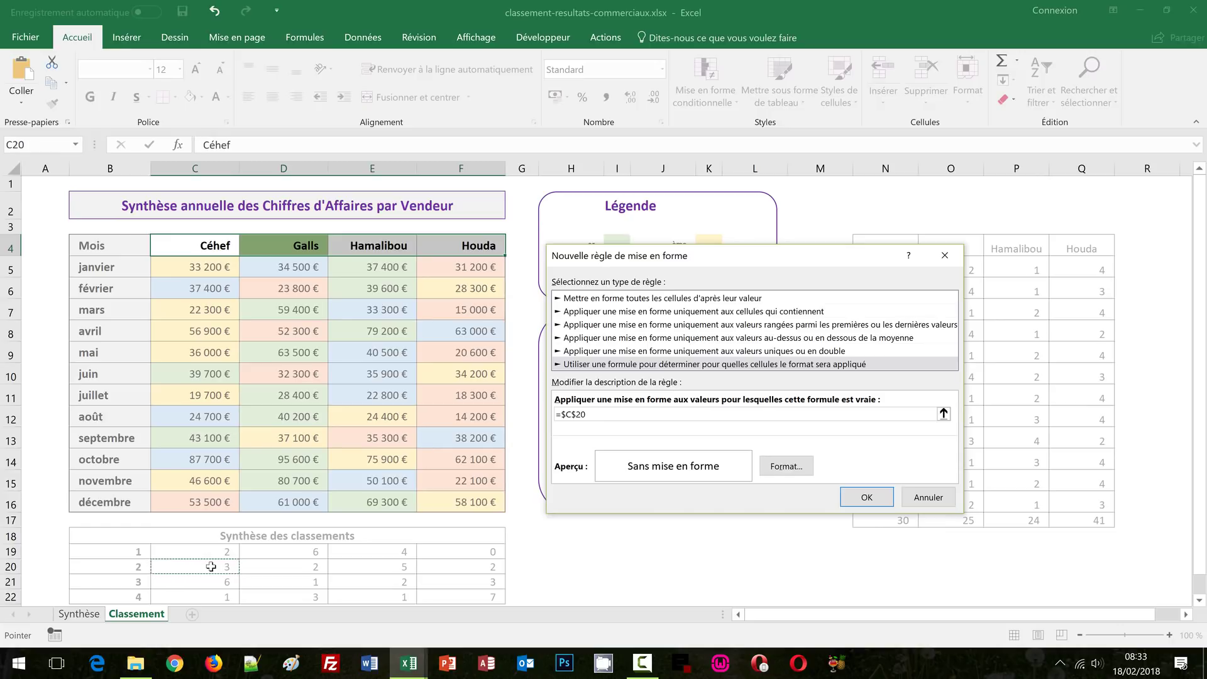
key("F4")
type("=max(")
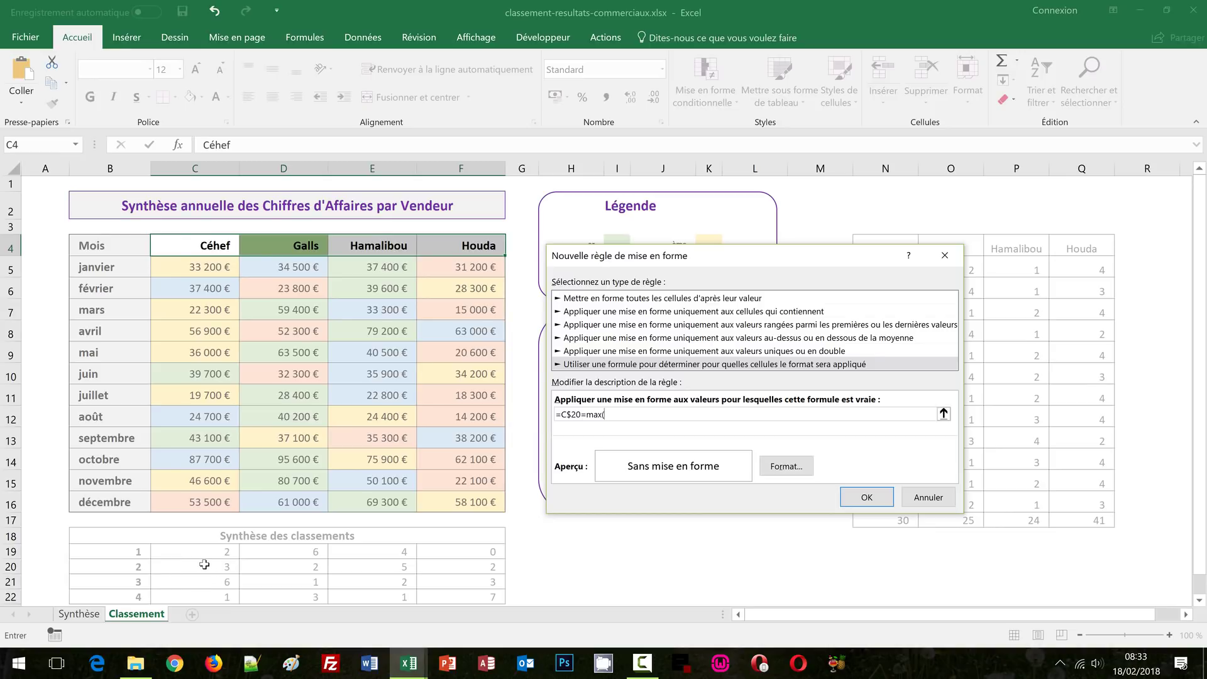
left_click_drag(202, 565, 453, 569)
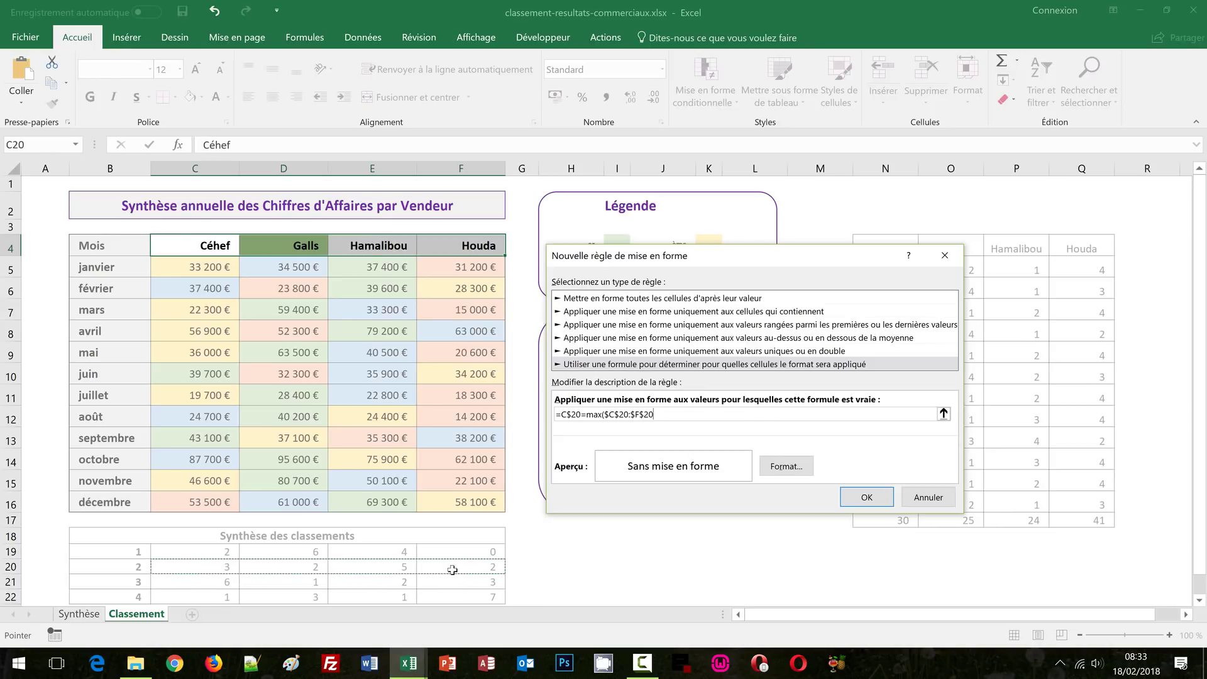
type(")")
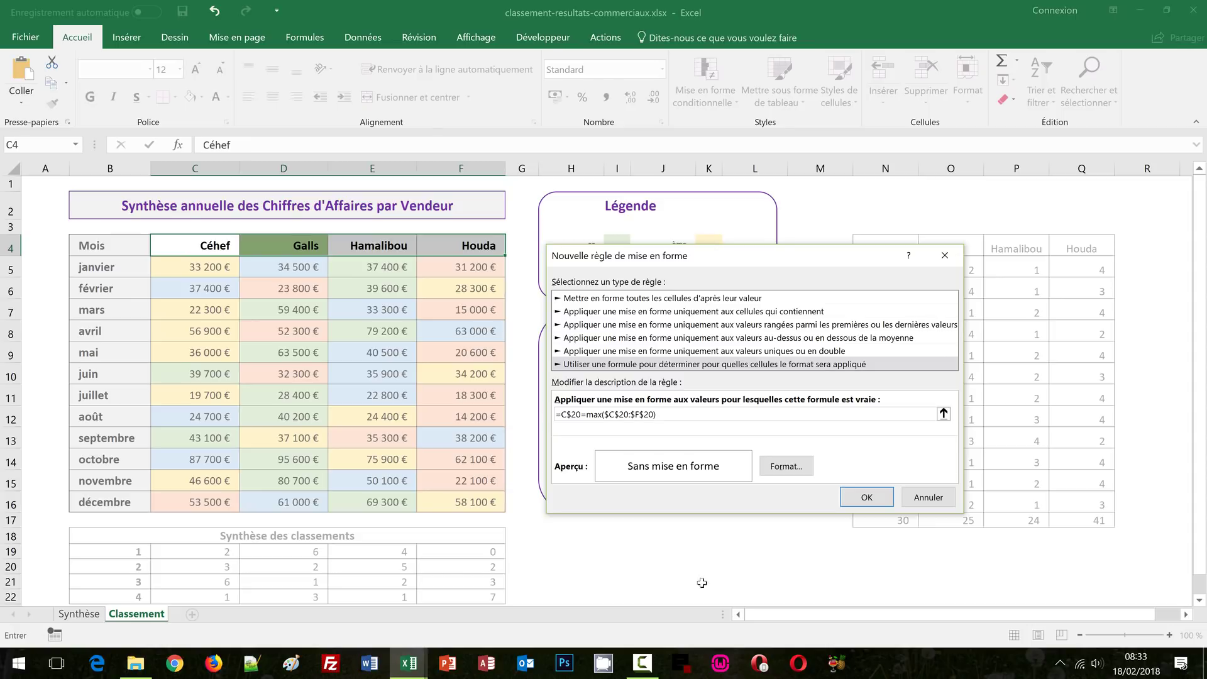
- Give the second-place rule a medium blue background fill and apply it to the salesperson names
left_click(779, 464)
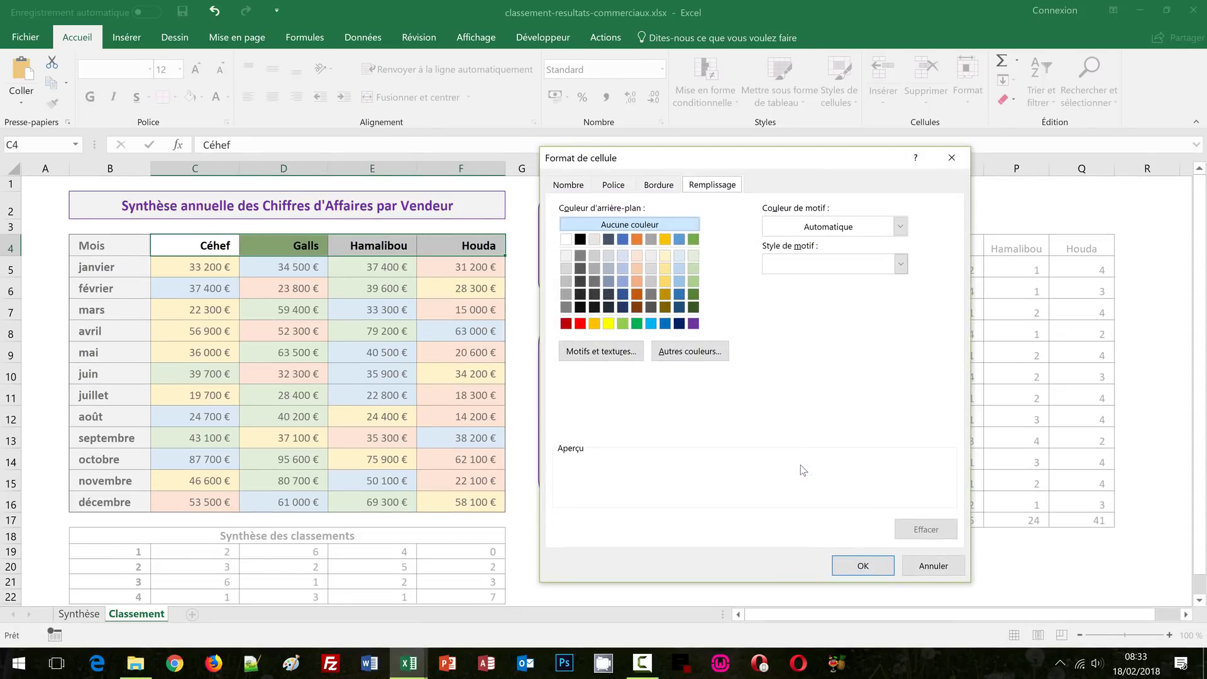
left_click(678, 281)
left_click(866, 567)
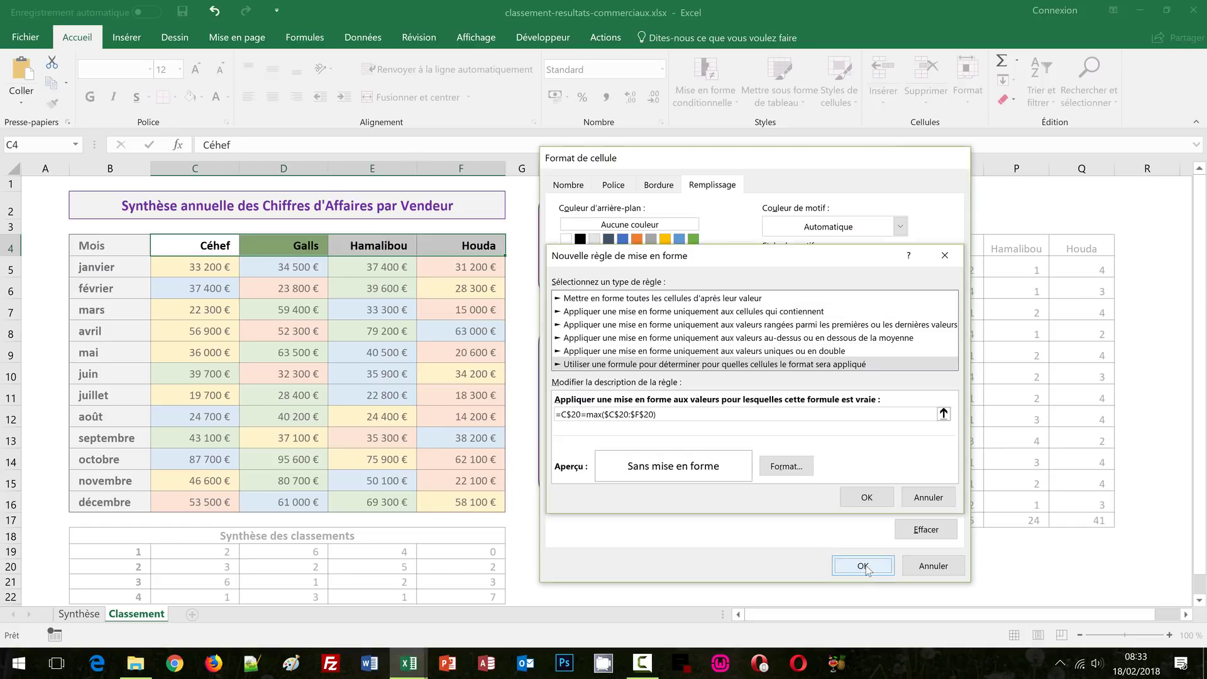
left_click(866, 497)
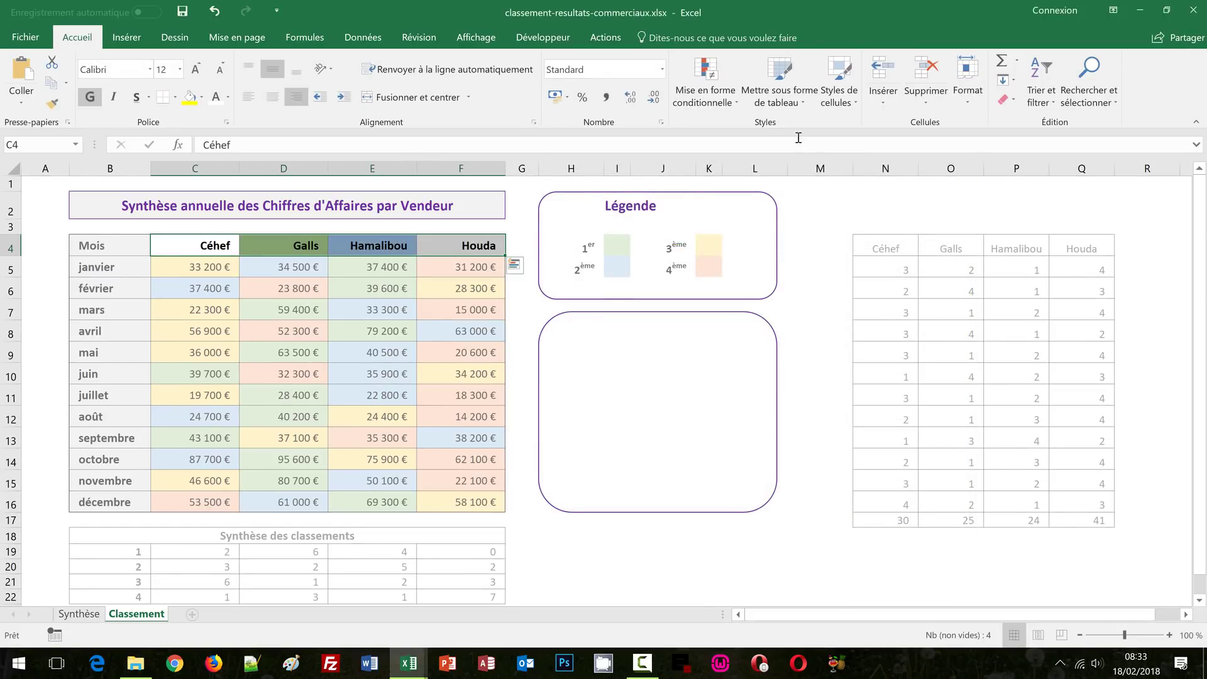
- Start a third formula-based formatting rule for C4:F4, beginning its condition with the row-locked reference =C$21
left_click(726, 104)
left_click(734, 283)
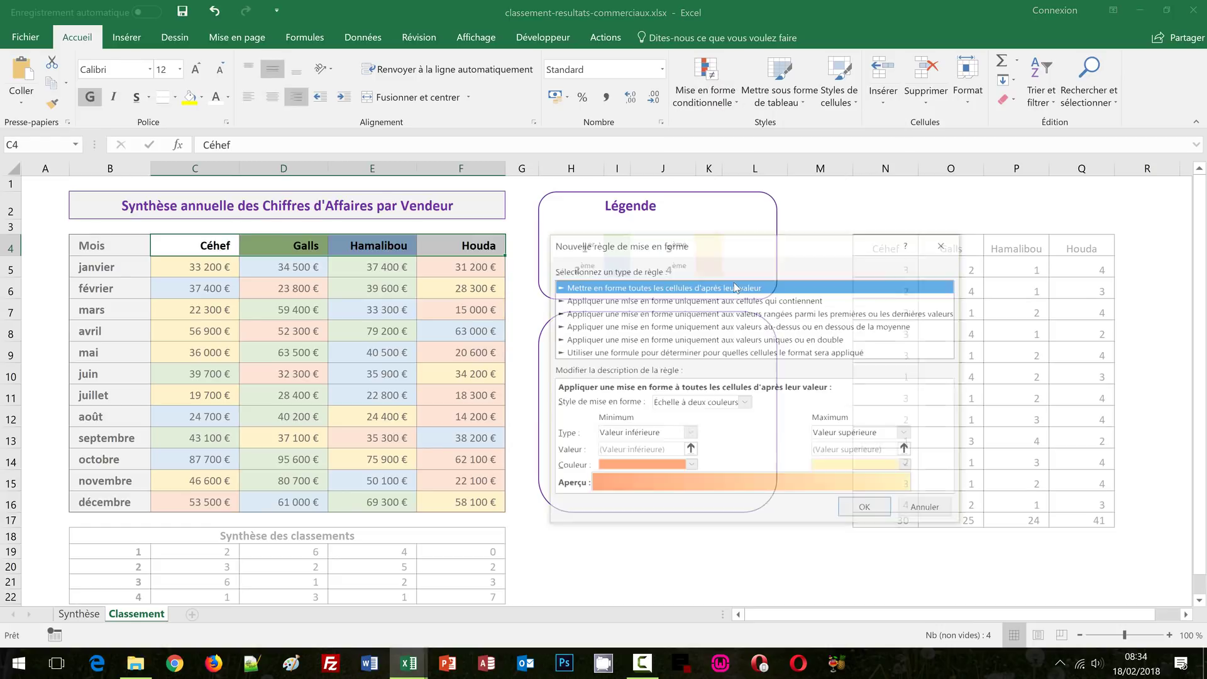
left_click(657, 352)
left_click(598, 403)
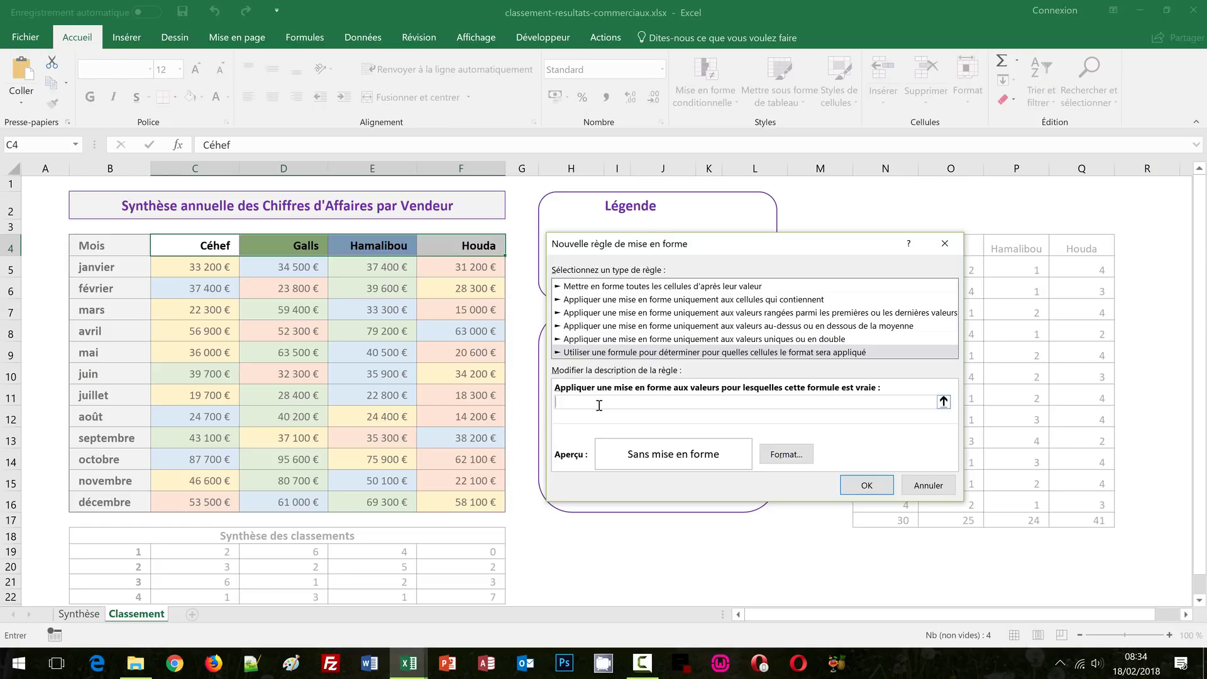
type("=")
key("ctrl+v")
left_click_drag(566, 402, 685, 402)
key("BackSpace")
key("BackSpace")
left_click(208, 578)
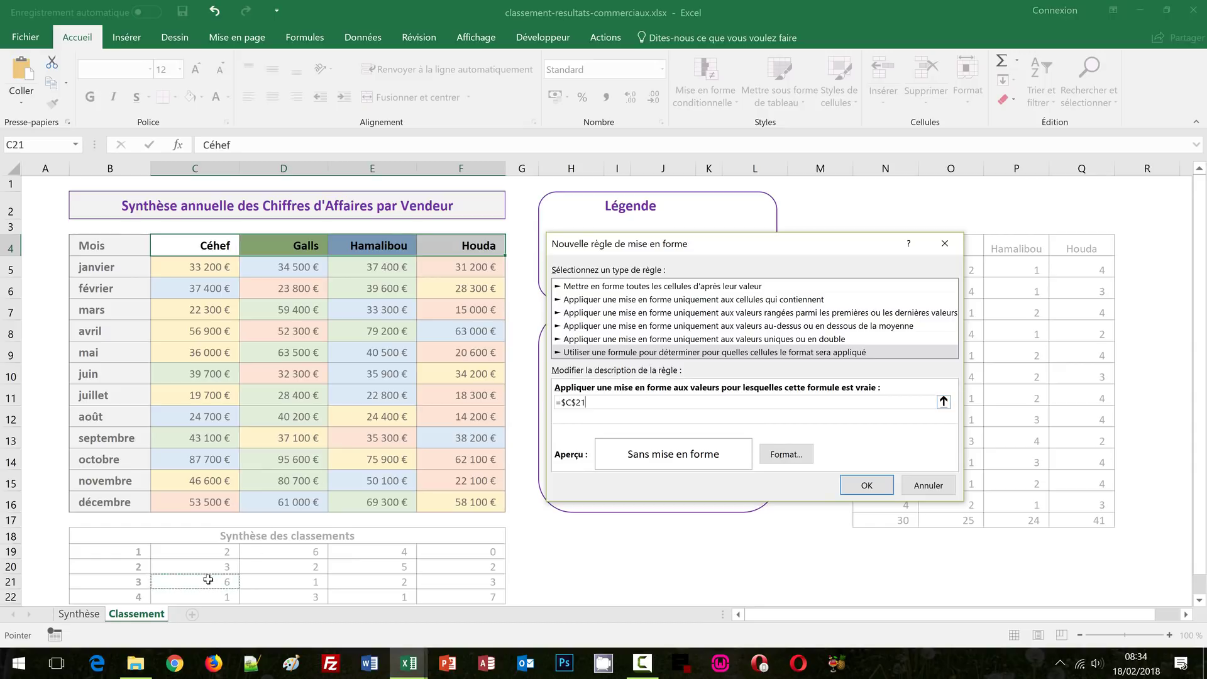
key("F4")
- Complete the third rule's condition as =C$21=max($C$21:$F$21)
type("=")
left_click_drag(208, 579, 434, 580)
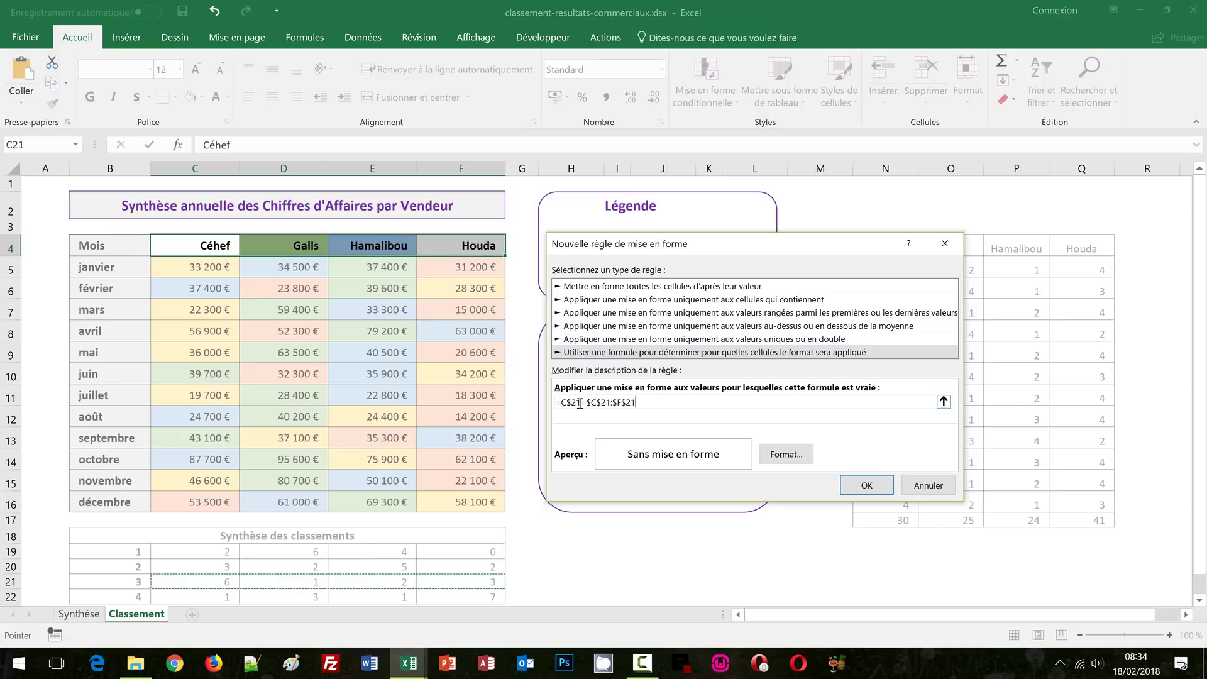
double_click(587, 402)
double_click(654, 400)
type("=max(")
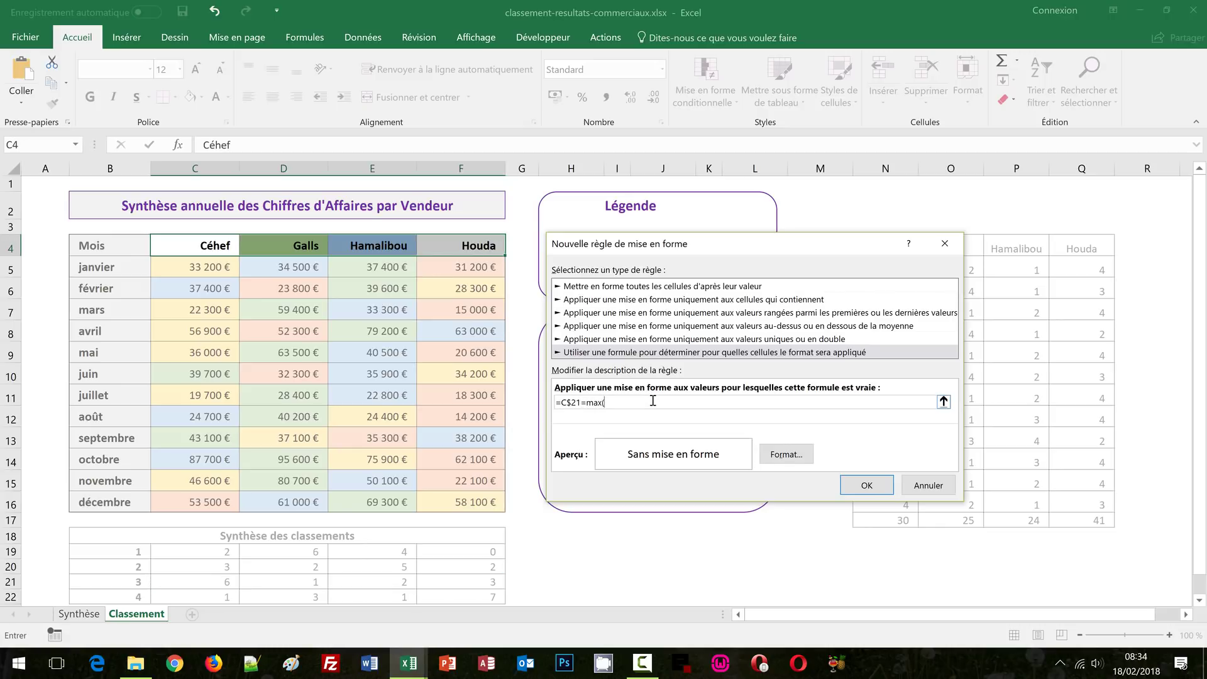
left_click_drag(226, 581, 475, 584)
type(")")
- Give the third-place rule a medium gold background fill and apply it to the salesperson names
left_click(793, 457)
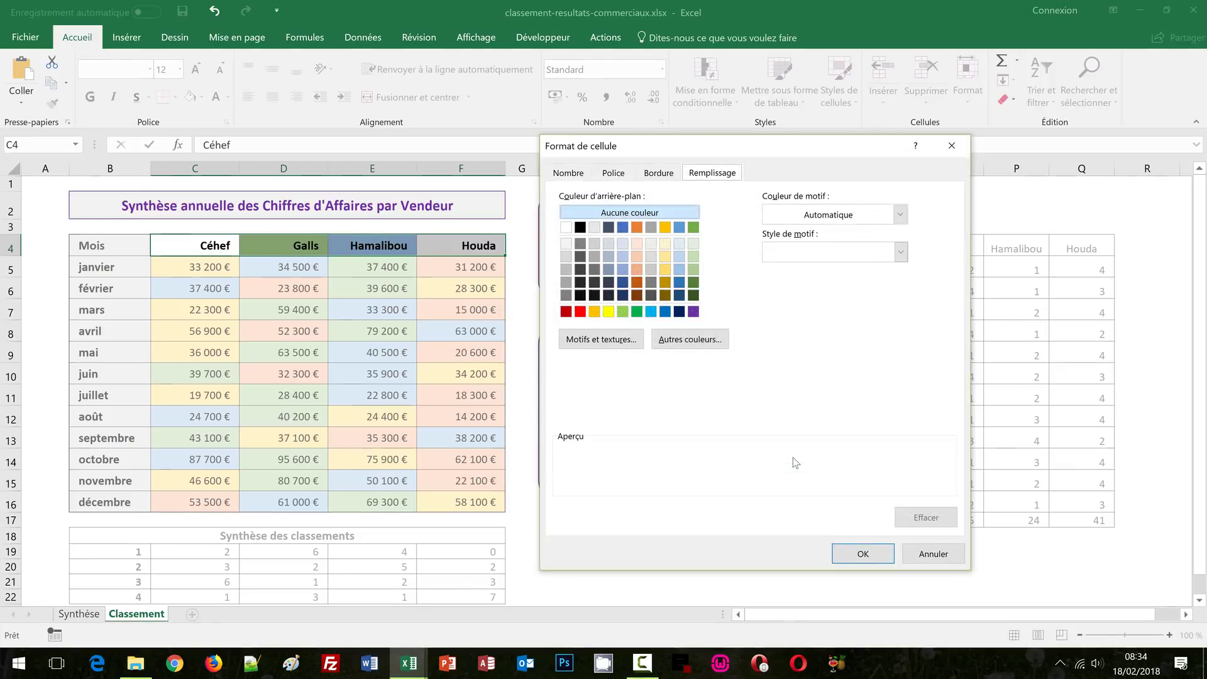
left_click(665, 269)
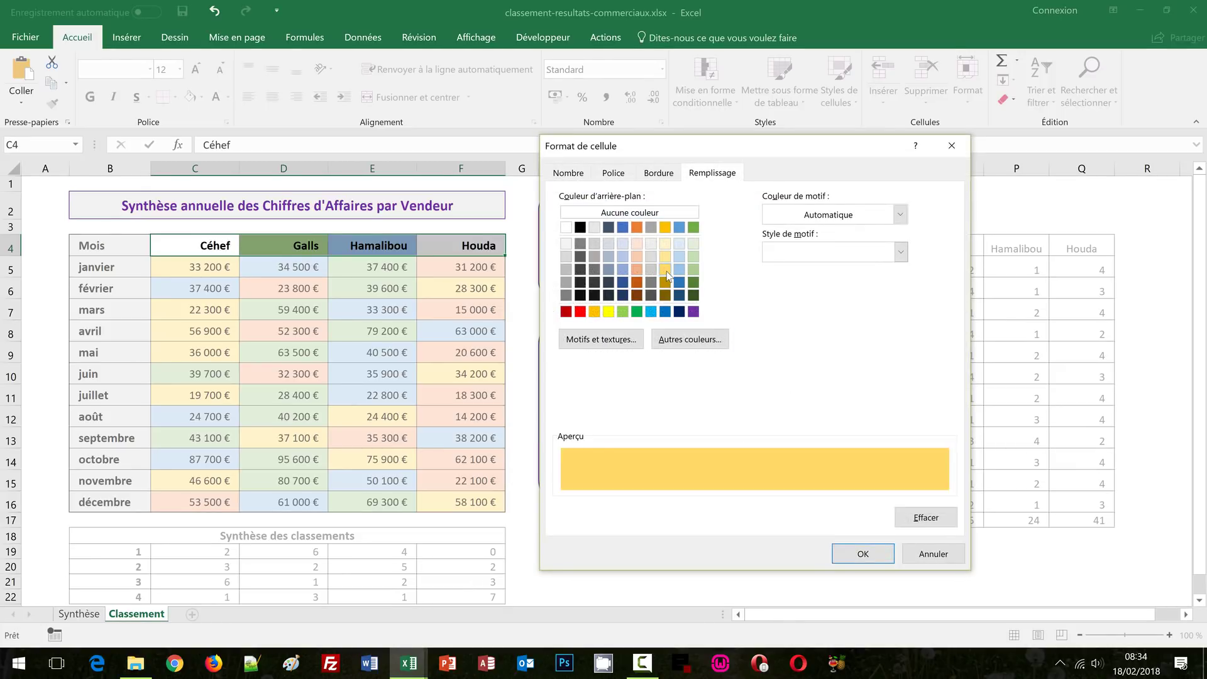
left_click(855, 556)
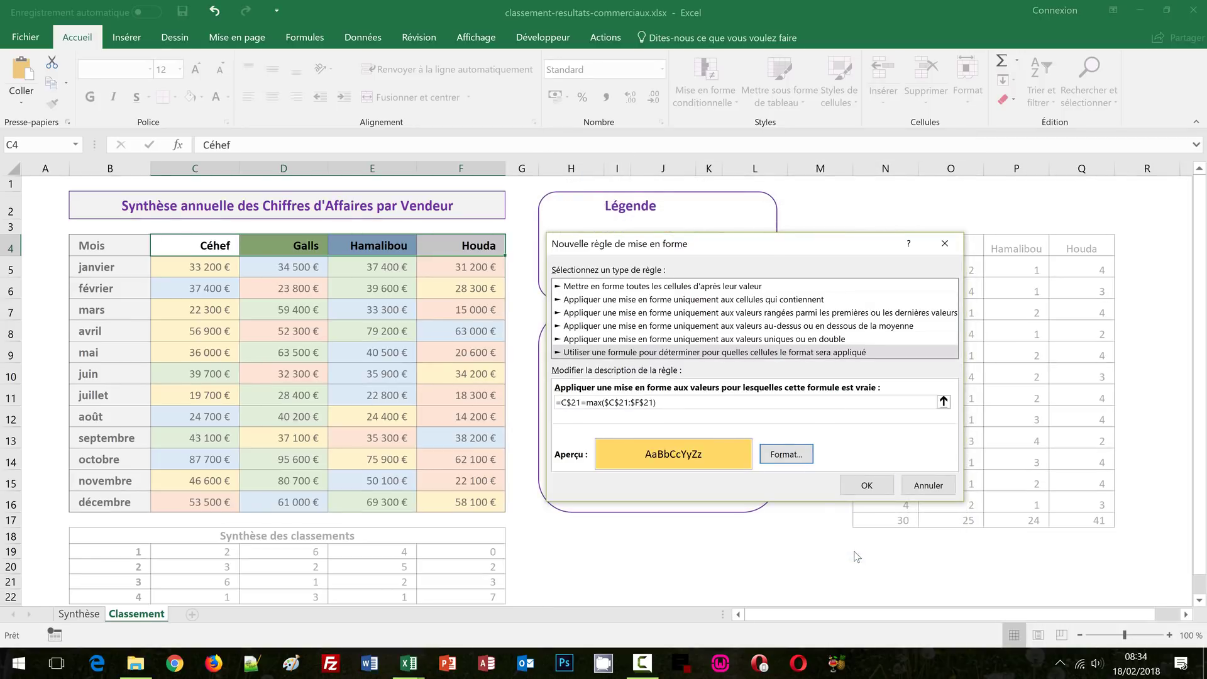
left_click(858, 485)
- Create a fourth formula-based formatting rule for C4:F4 with the condition =C$22=max($C$22:$F$22)
left_click(710, 91)
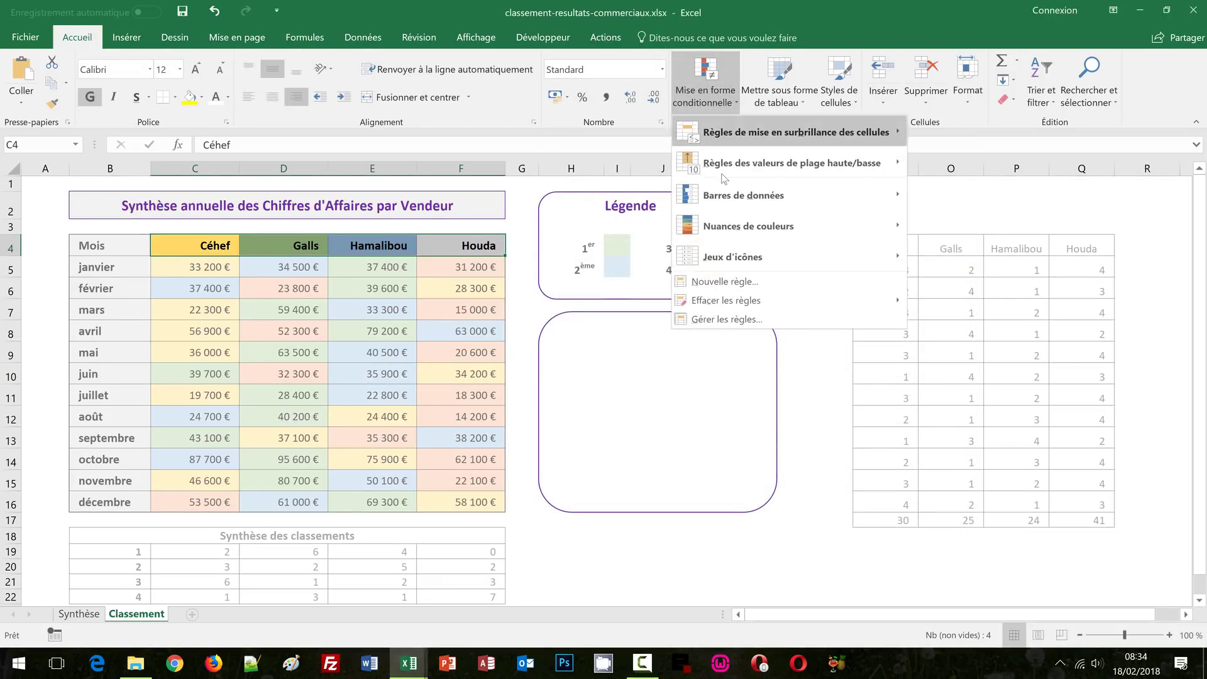
left_click(738, 282)
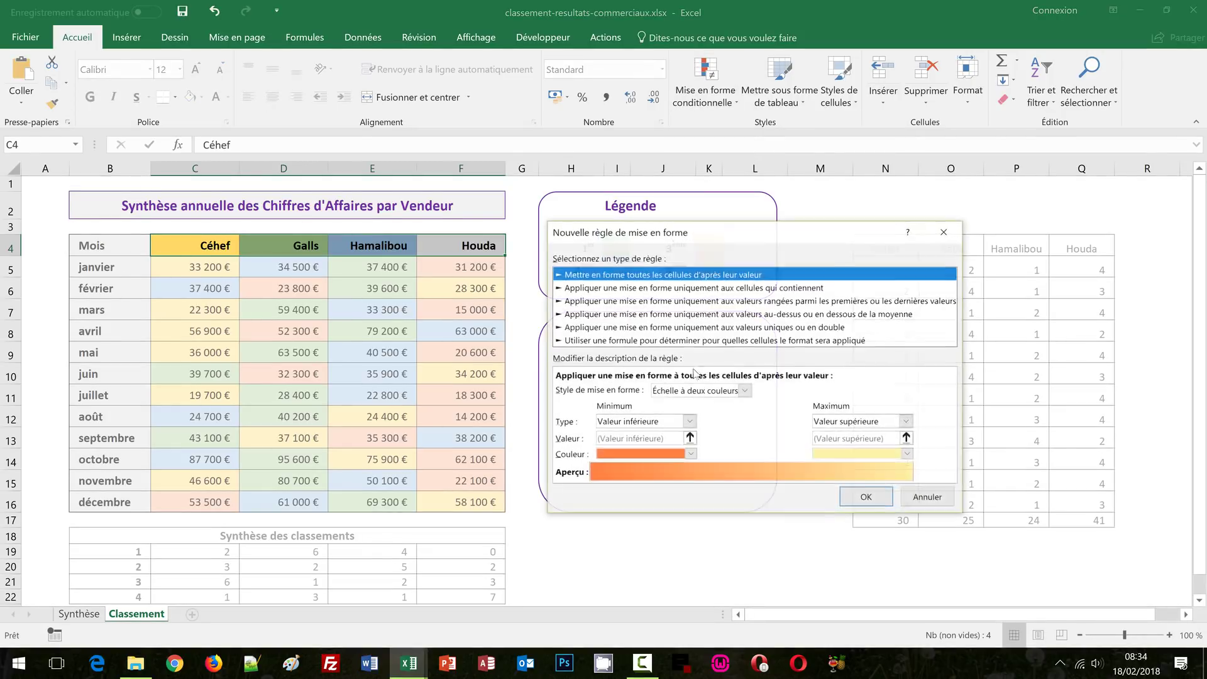
left_click(620, 341)
left_click(603, 389)
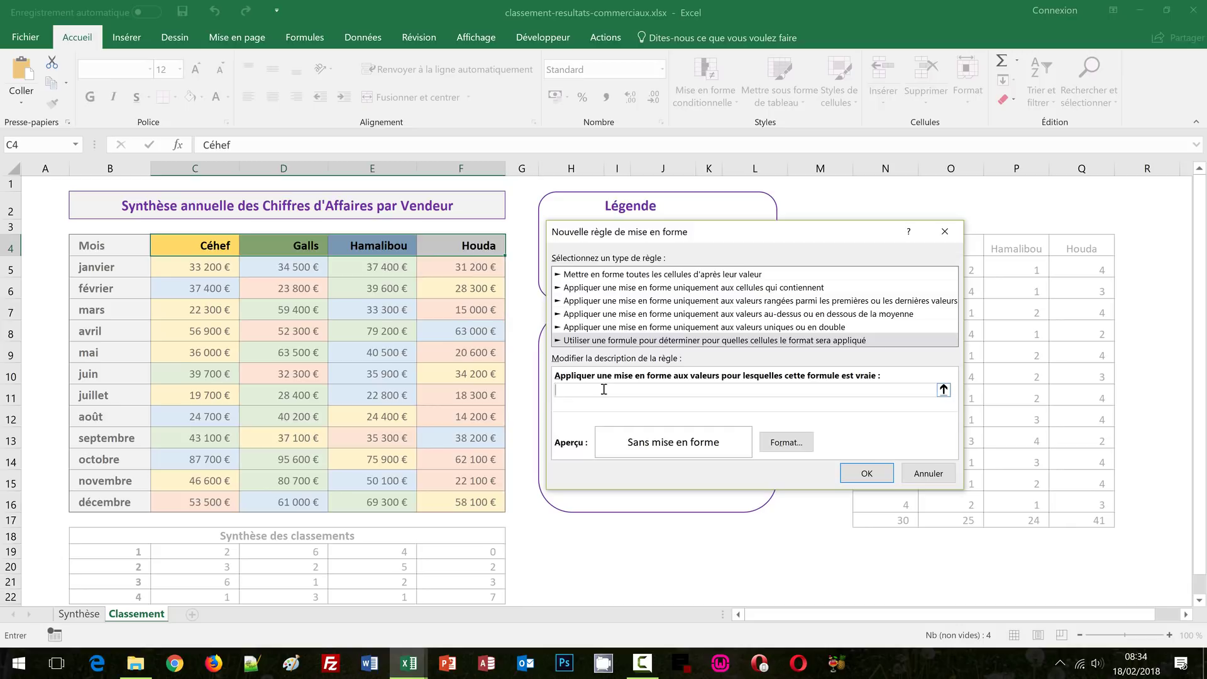
type("=")
left_click(211, 597)
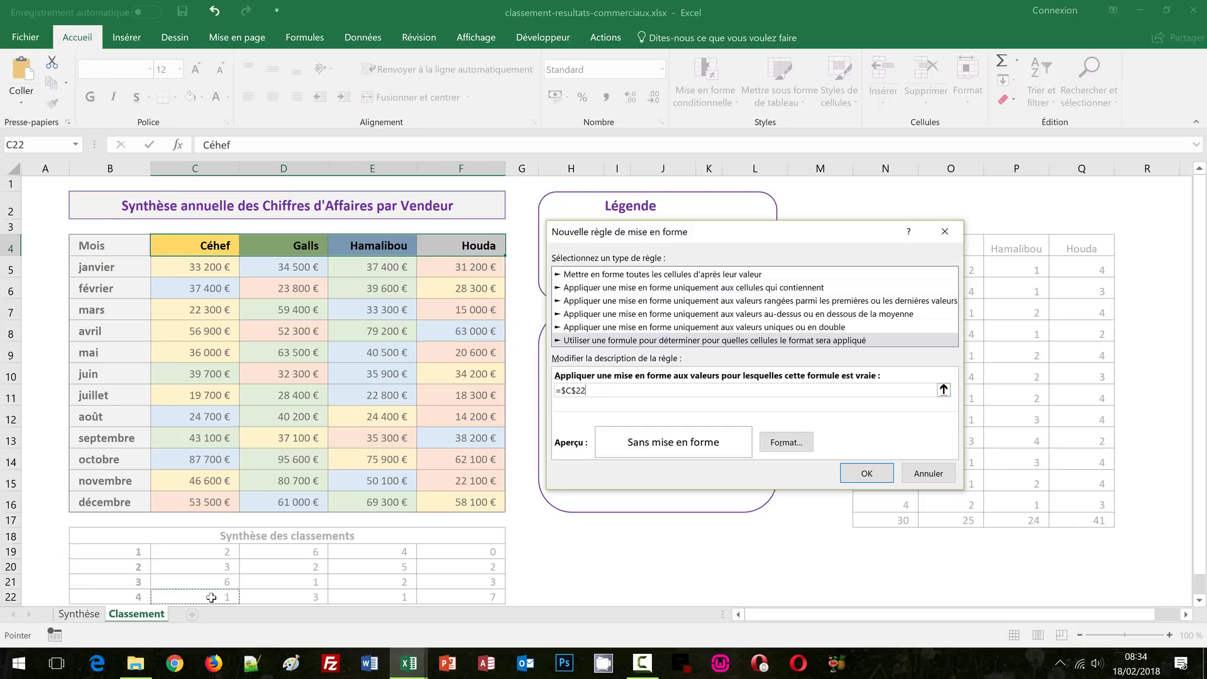
key("F4")
type("=max(")
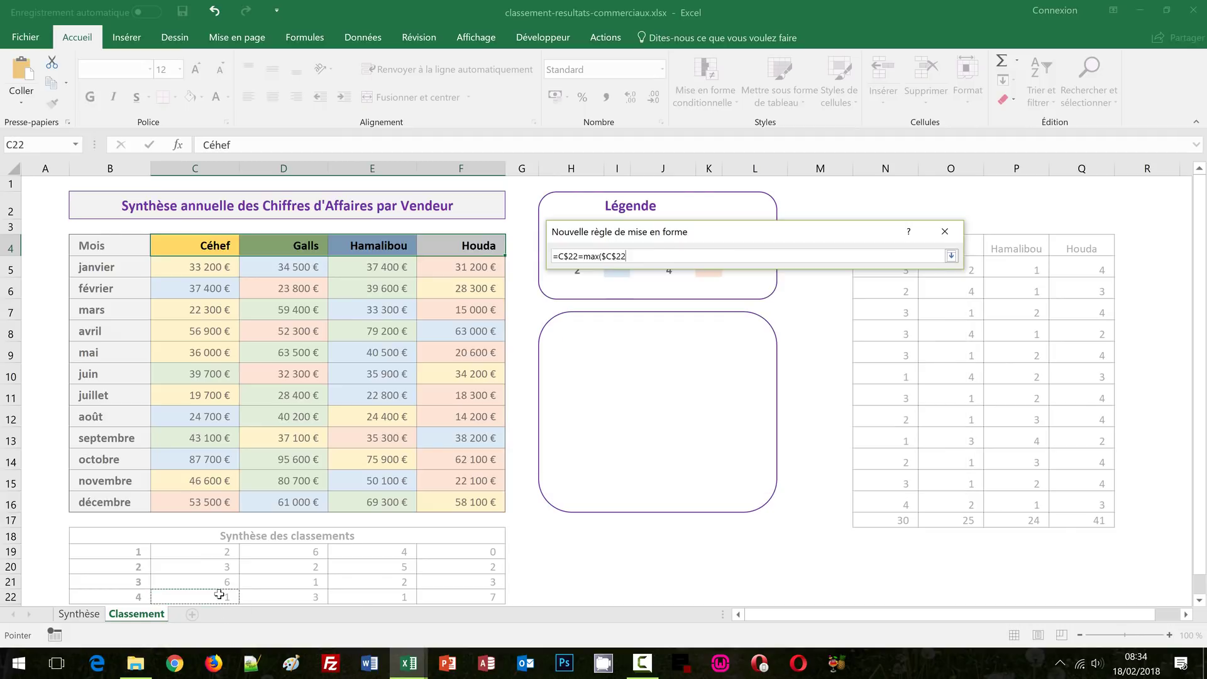
left_click_drag(211, 597, 477, 595)
type(")")
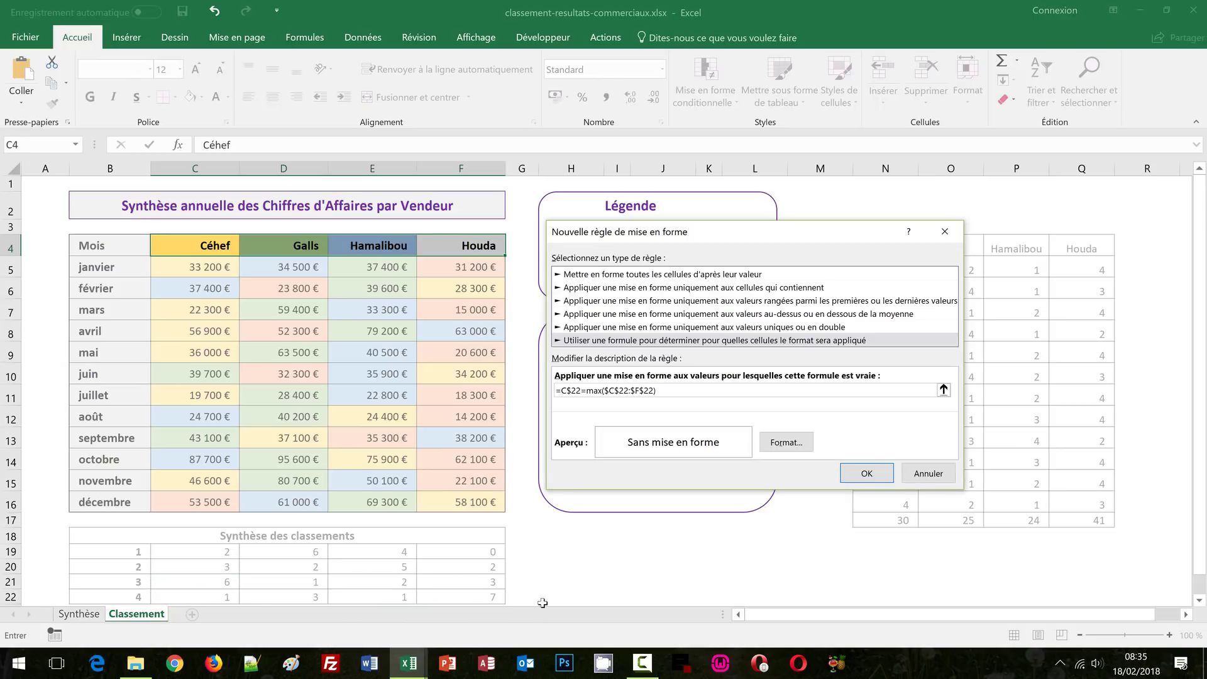
- Give the fourth-place rule a medium orange background fill, apply it to the salesperson names, and deselect the cells
left_click(781, 441)
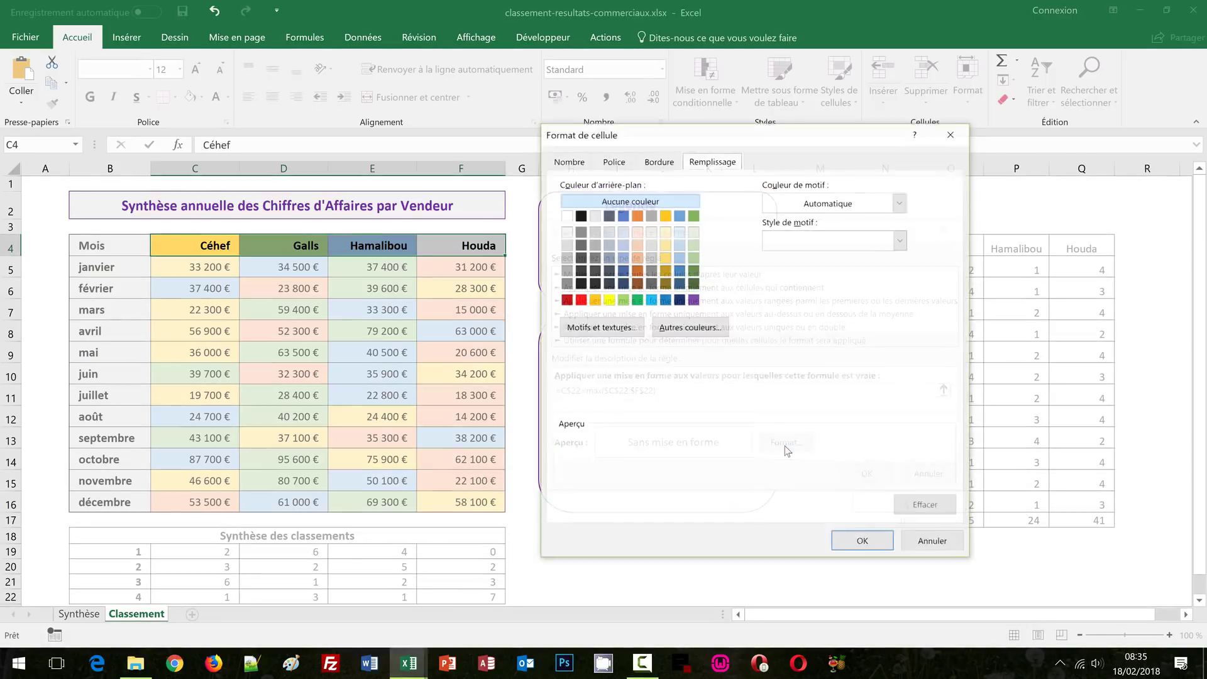
left_click(636, 257)
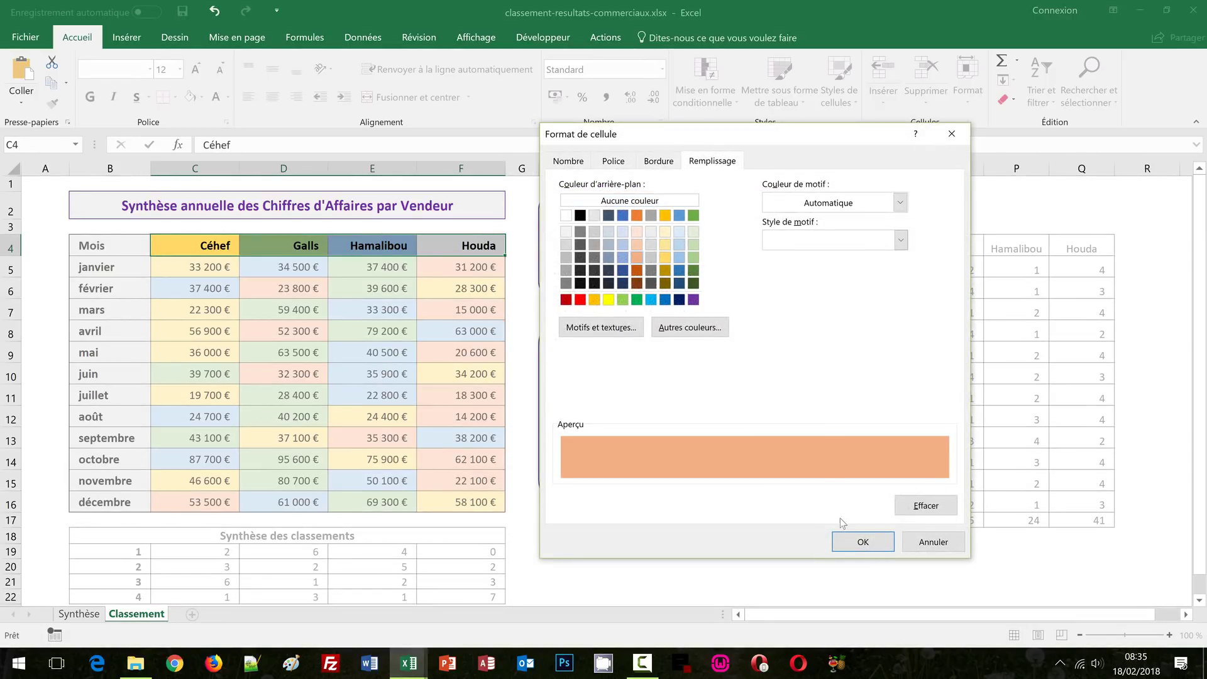
left_click(862, 541)
left_click(867, 475)
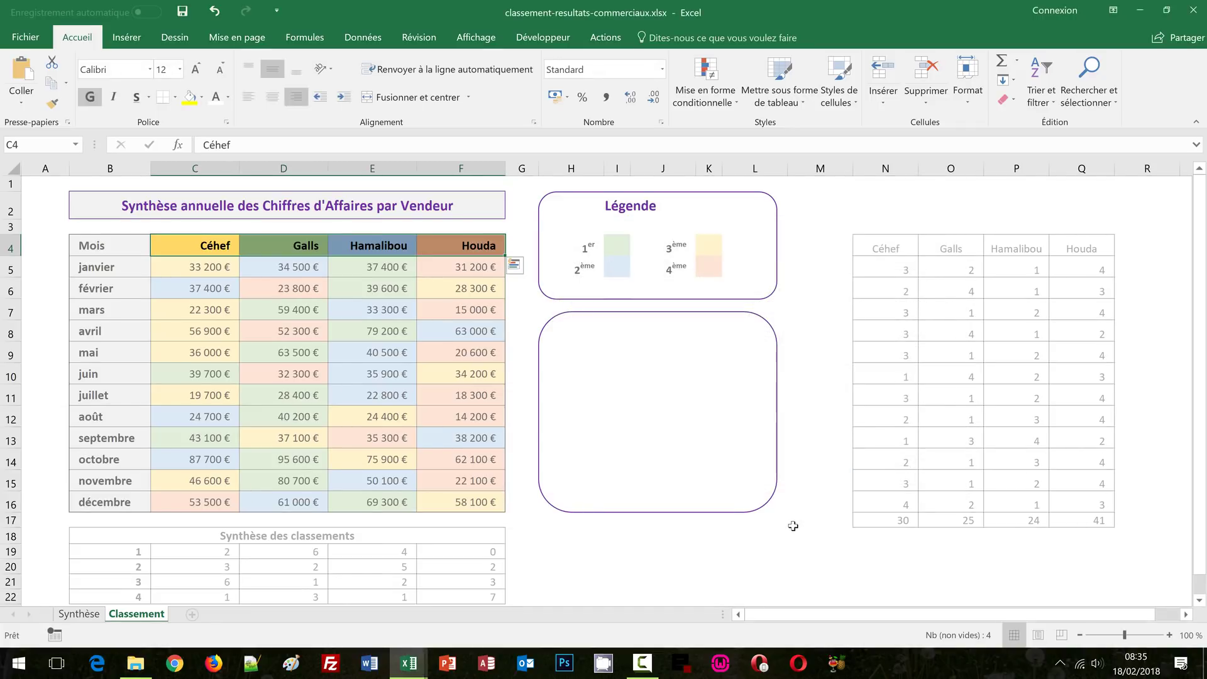
left_click(794, 552)
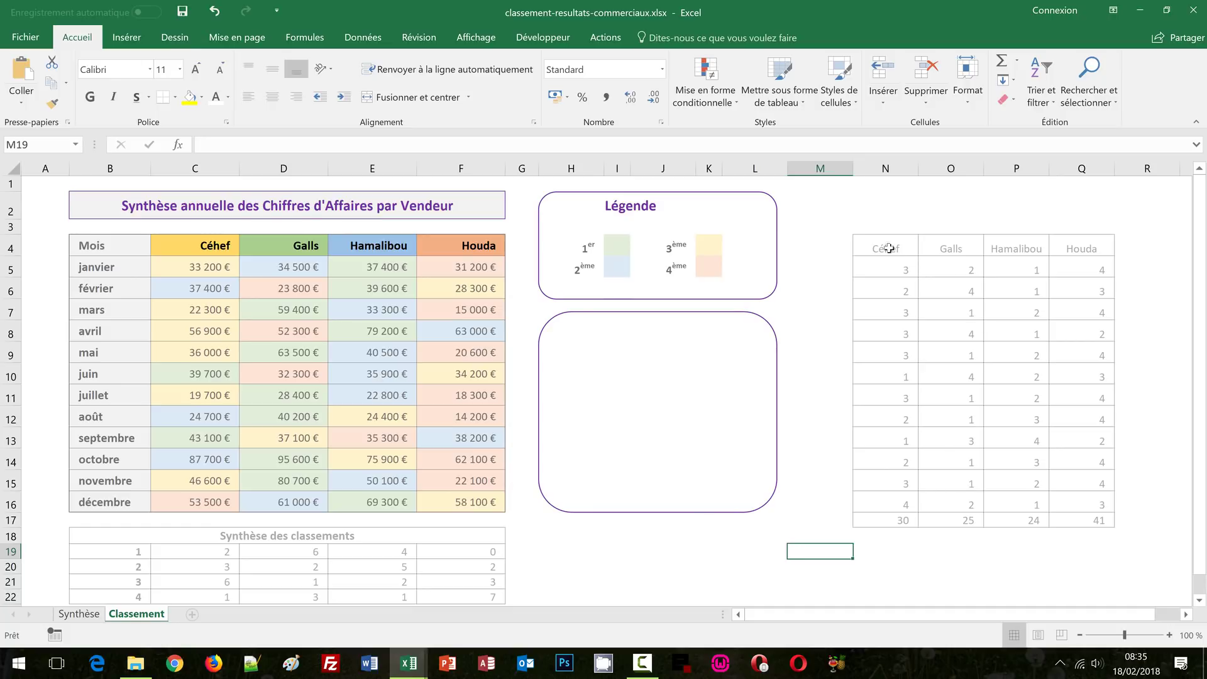
- Insert a plain radar chart from the salesperson names in N4:Q4 and the ranking totals in N17:Q17
left_click_drag(884, 246, 1072, 247)
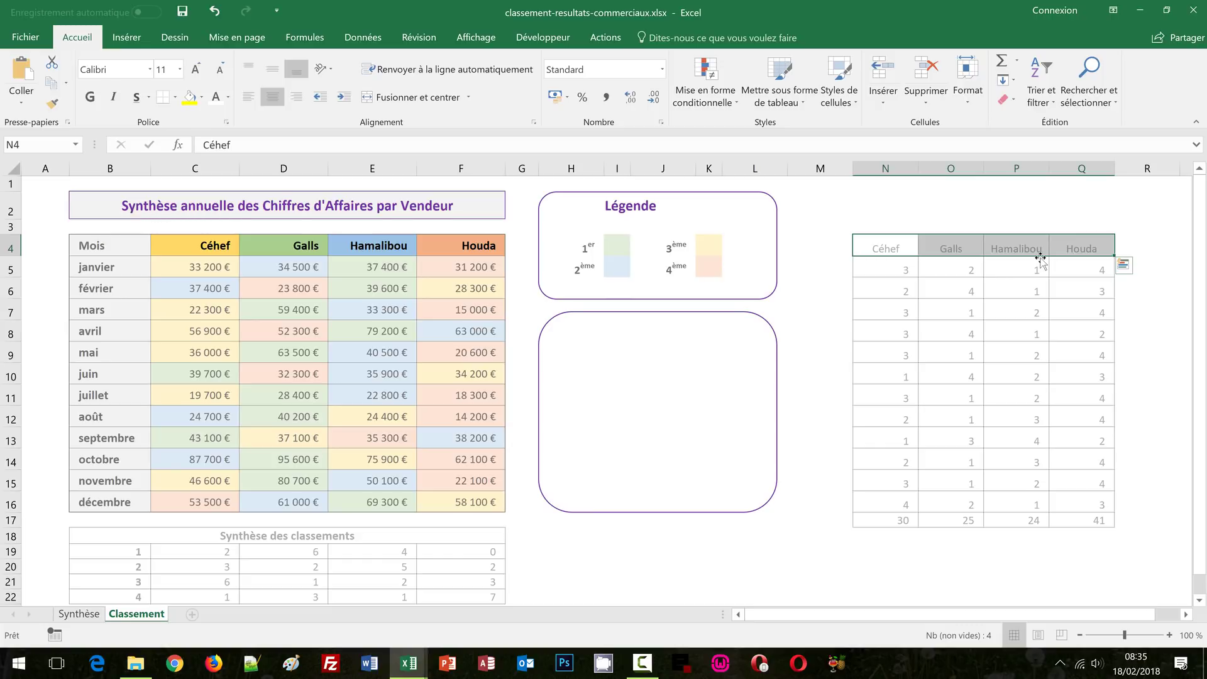
left_click(904, 521)
left_click_drag(904, 521, 1083, 519)
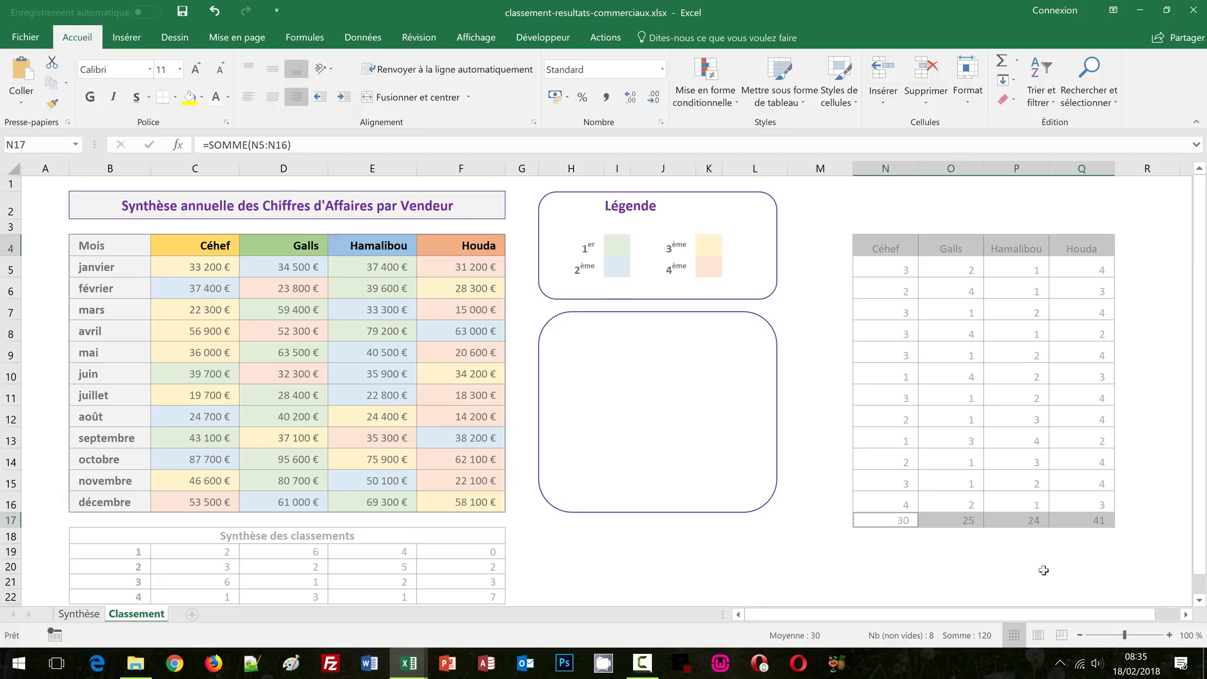
left_click(139, 39)
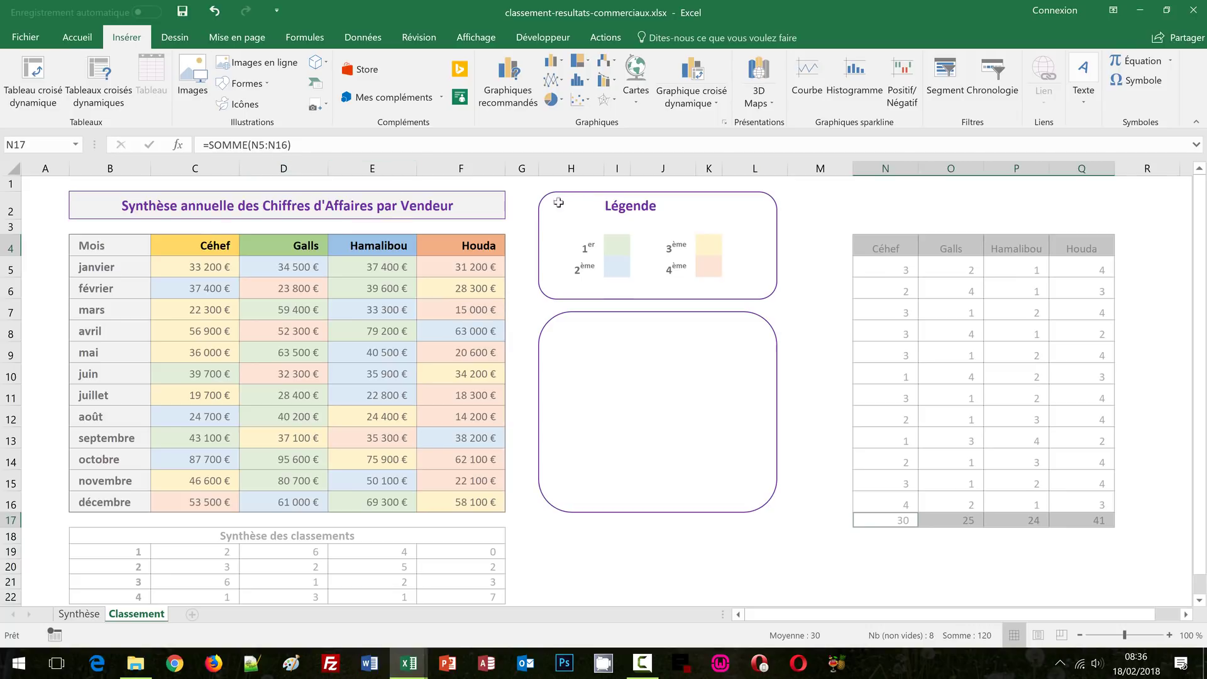
left_click(612, 99)
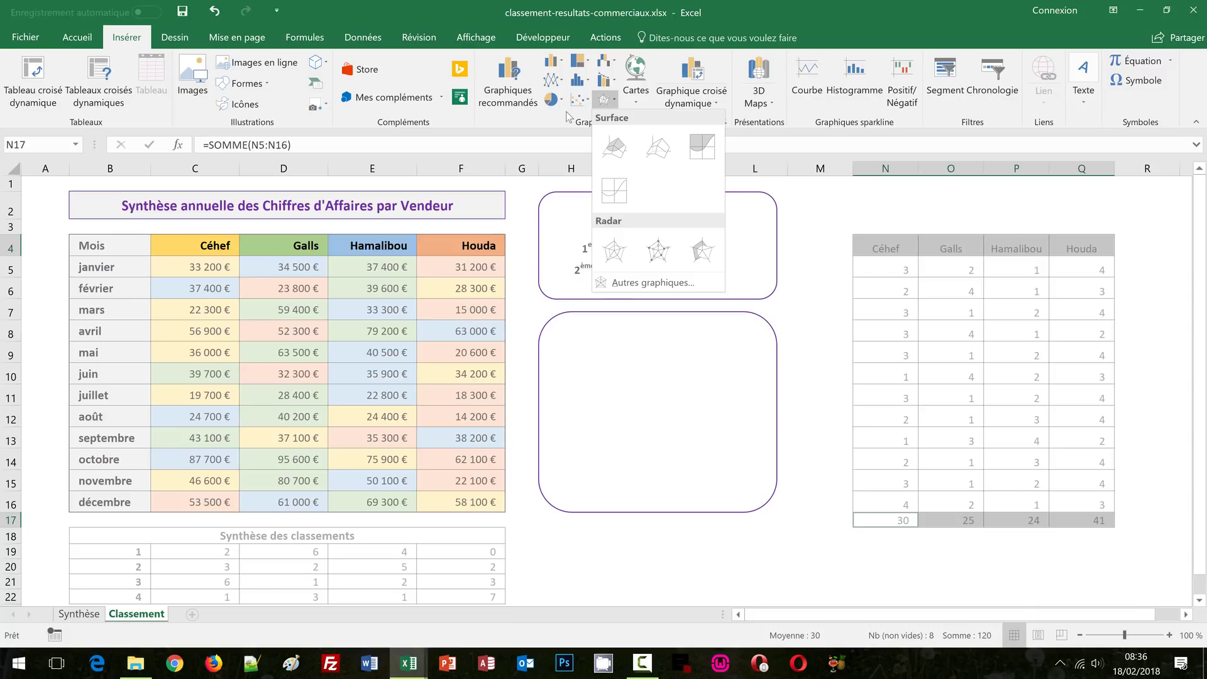
left_click(614, 251)
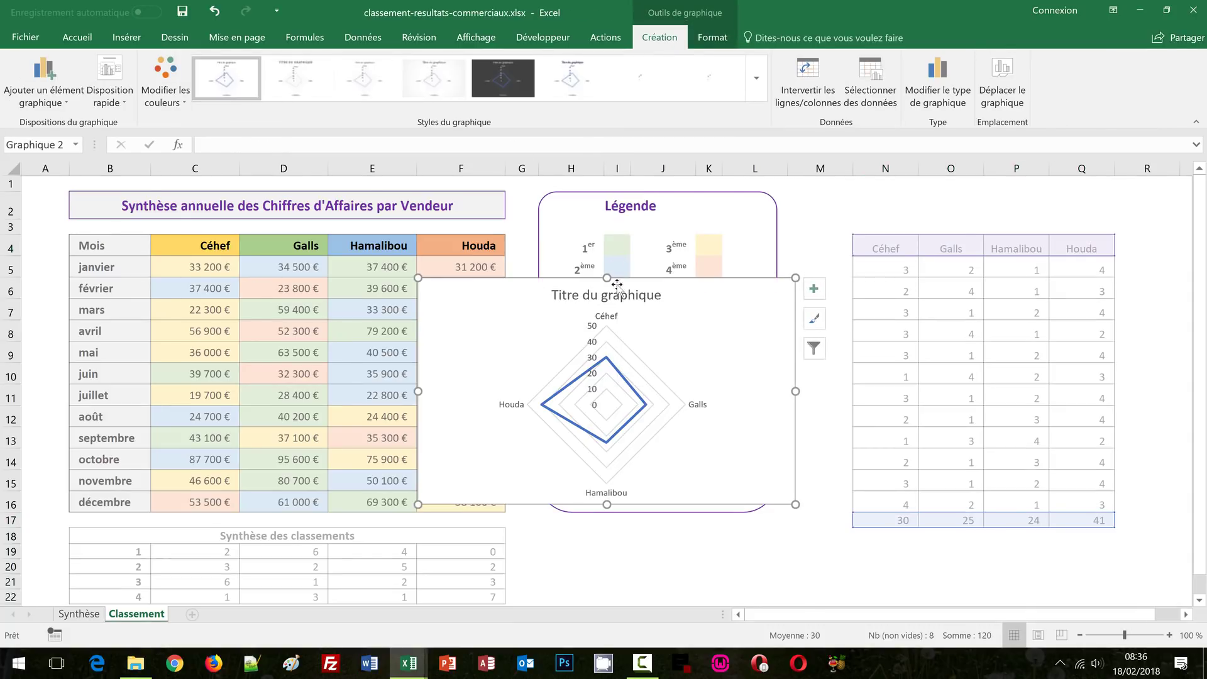
- Delete the radar chart's title and make its category labels bold at 10.5 pt
left_click(635, 301)
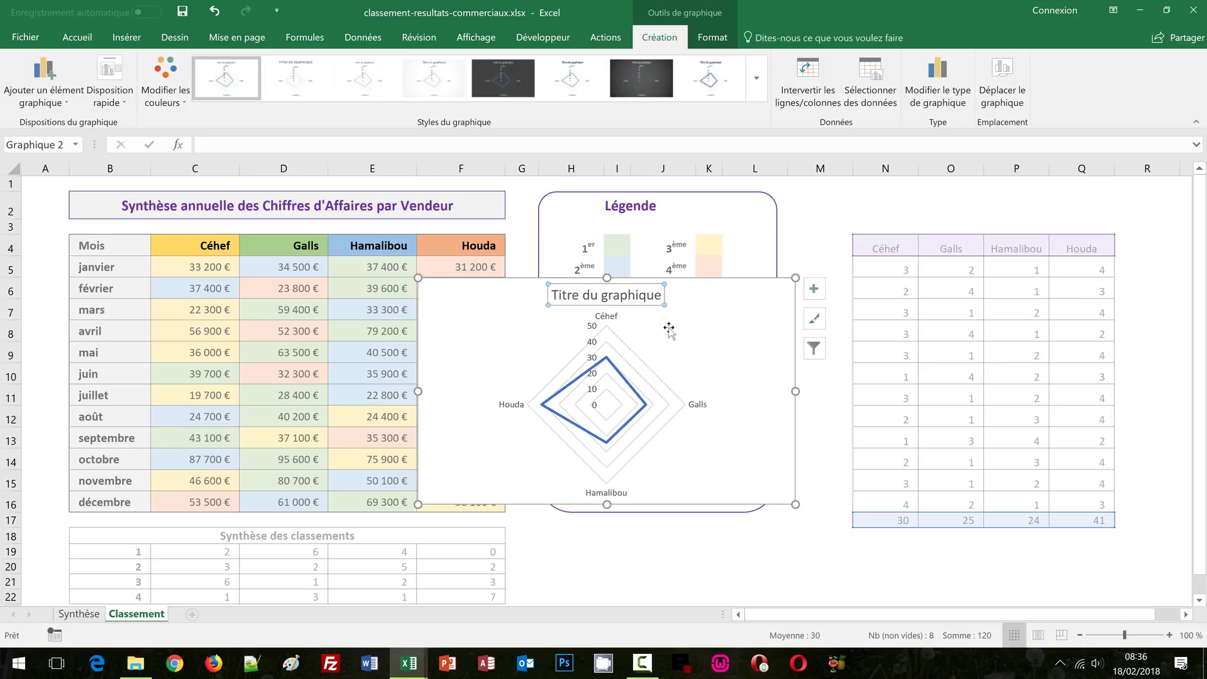
key("Delete")
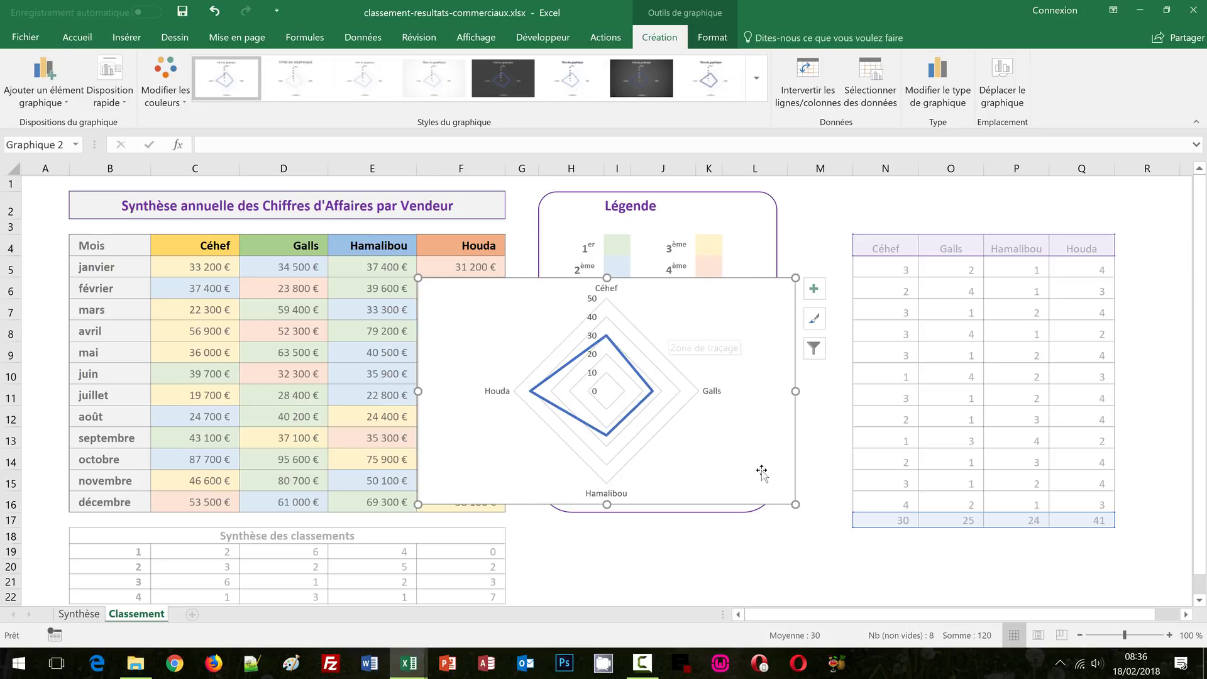
left_click(713, 393)
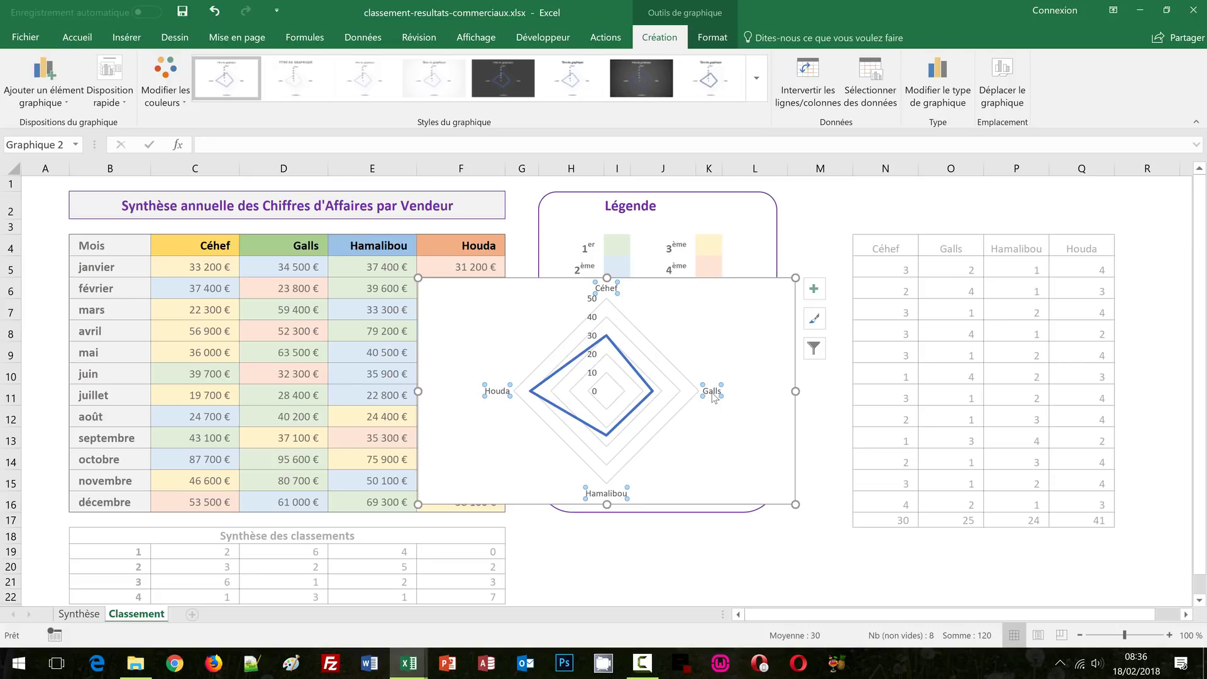
left_click(89, 36)
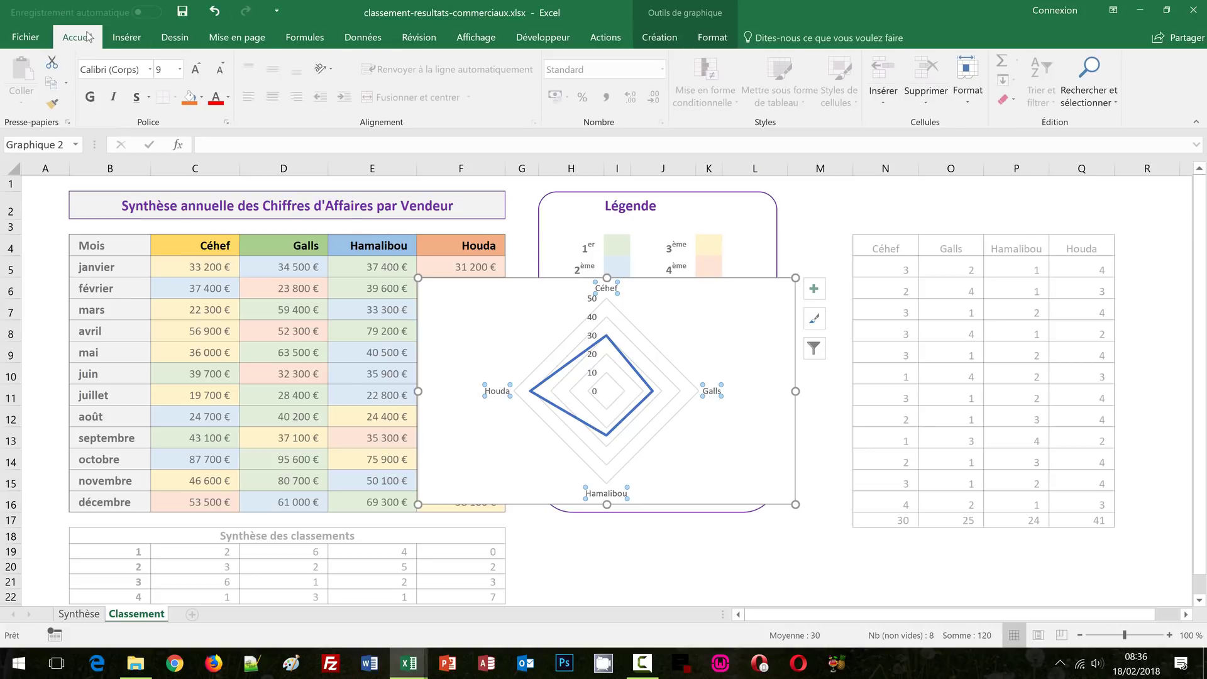
left_click(196, 70)
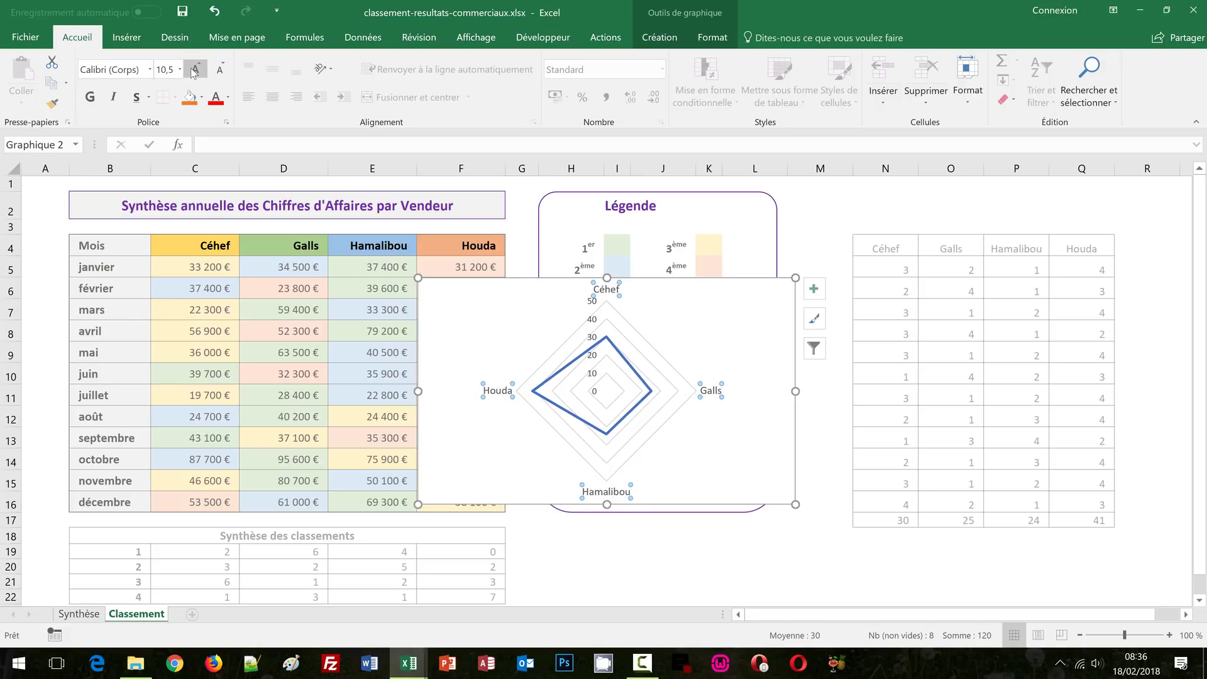
left_click(90, 97)
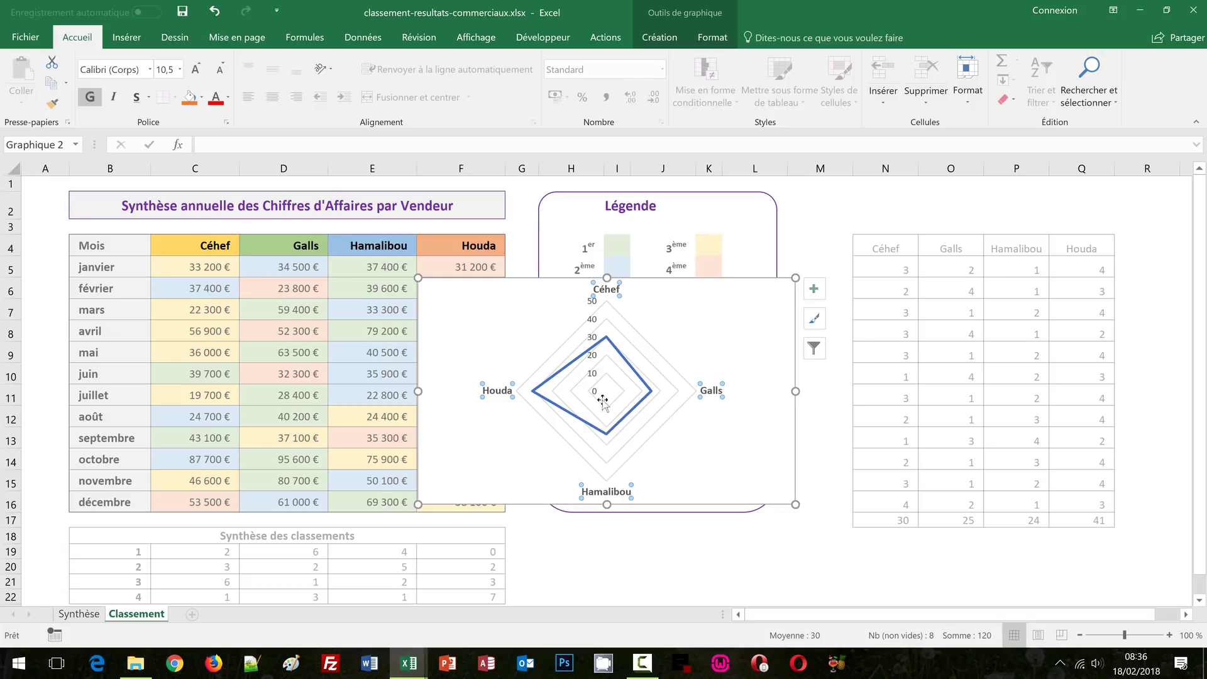
- Enlarge the radar chart to about 9.78 by 15.76 cm and remove its fill and outline
left_click_drag(793, 311, 934, 254)
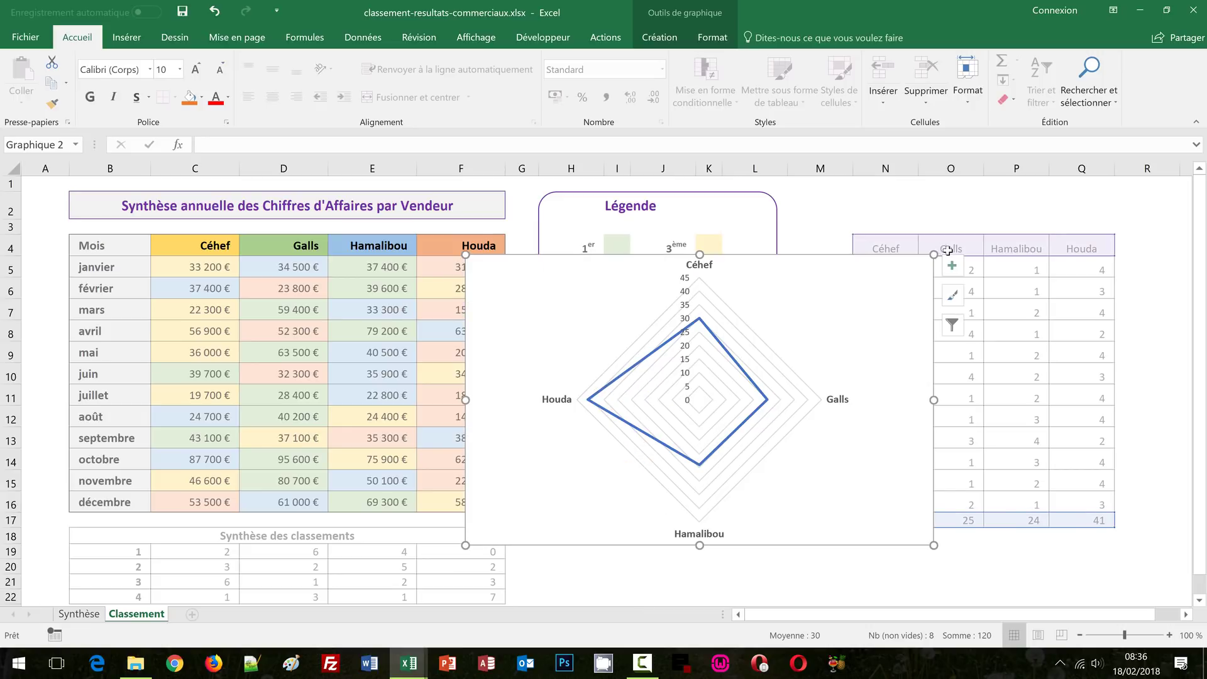
left_click(711, 38)
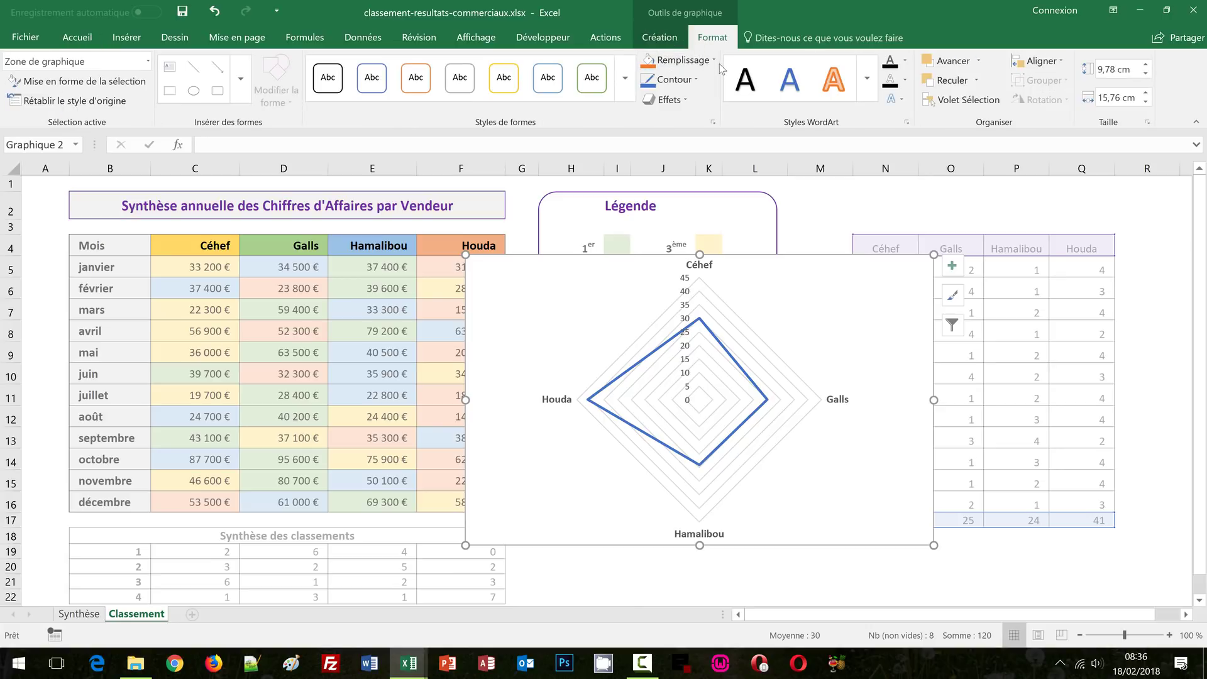
left_click(714, 60)
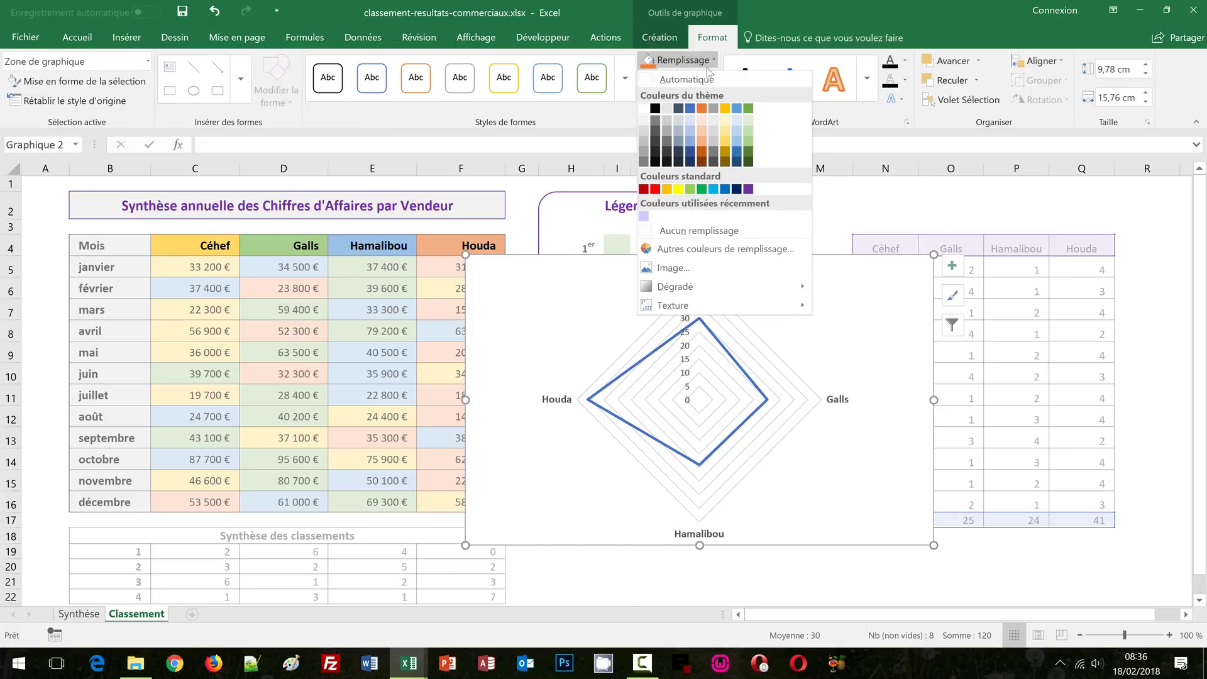
left_click(687, 232)
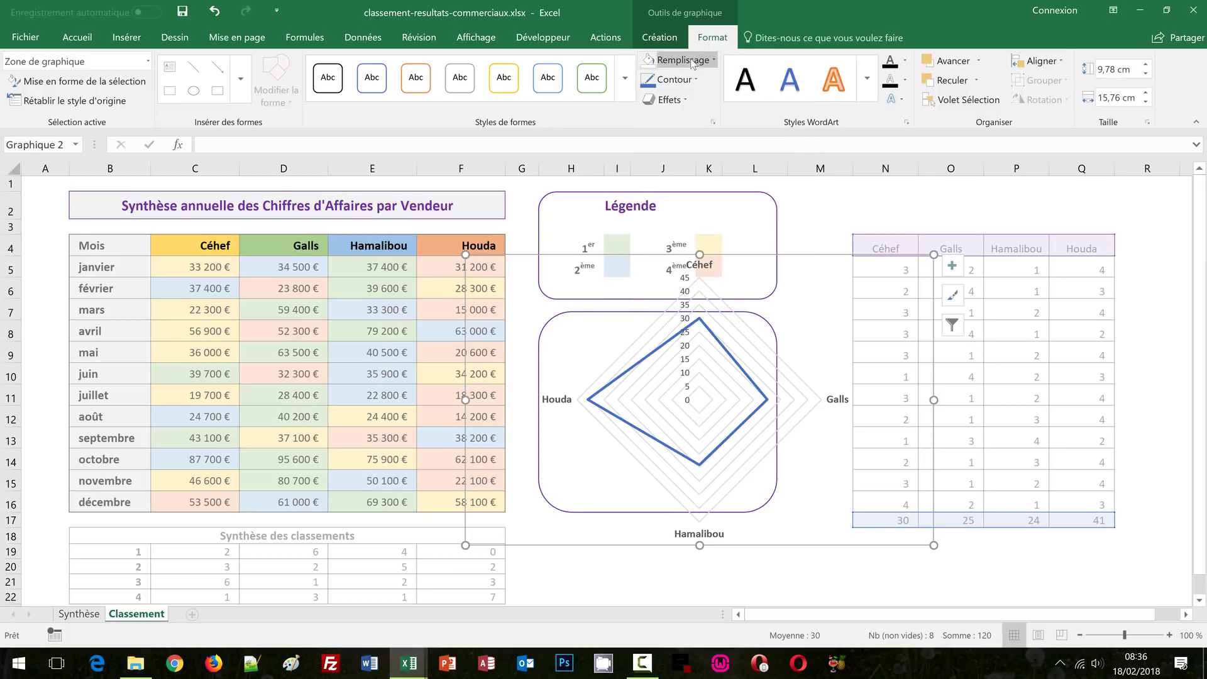
left_click(696, 79)
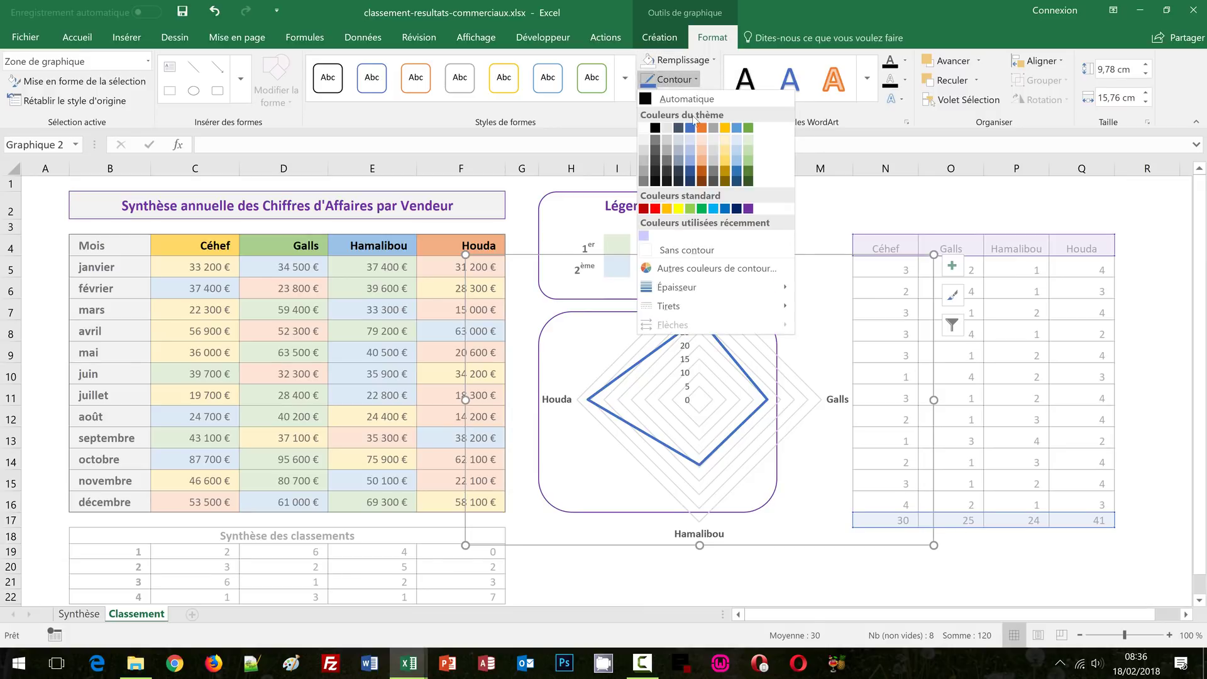
left_click(698, 253)
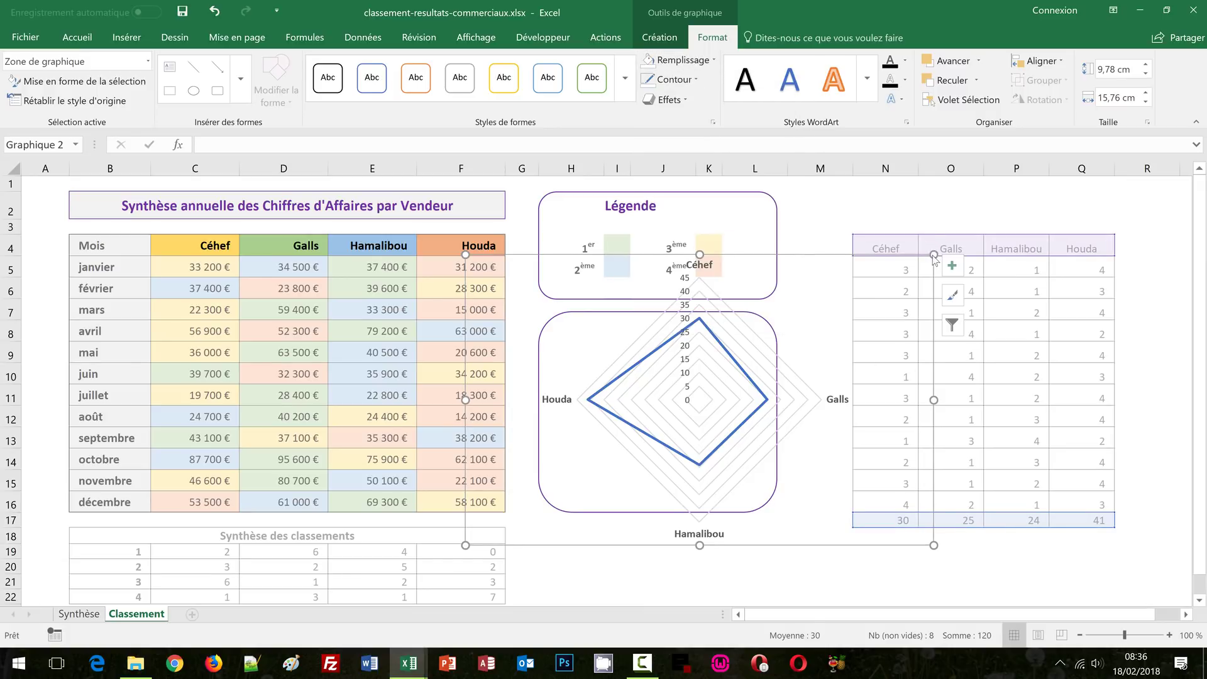
left_click_drag(934, 258, 832, 333)
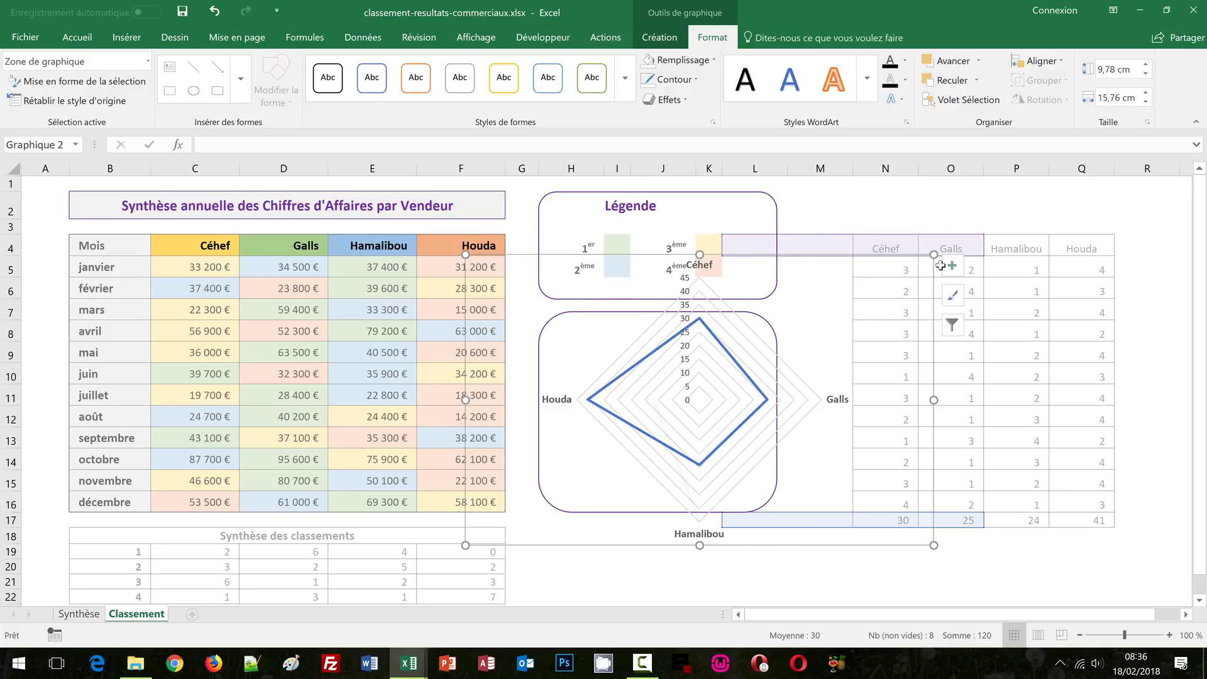
left_click_drag(931, 254, 871, 303)
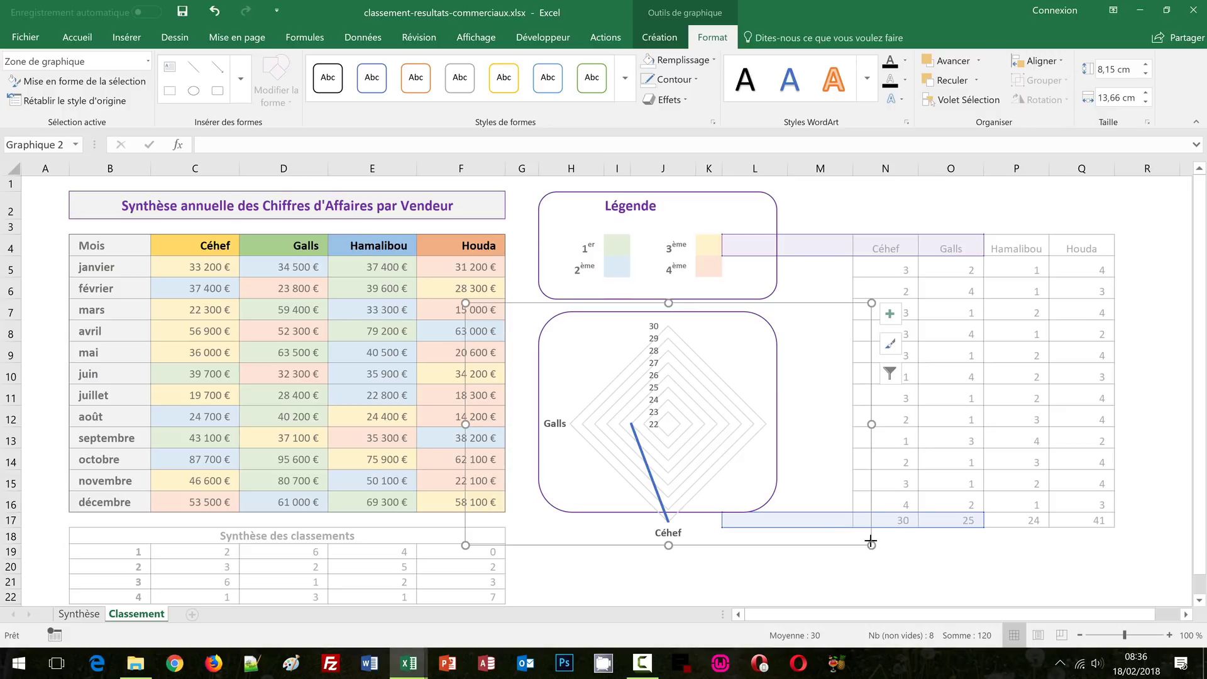
left_click_drag(871, 541, 826, 504)
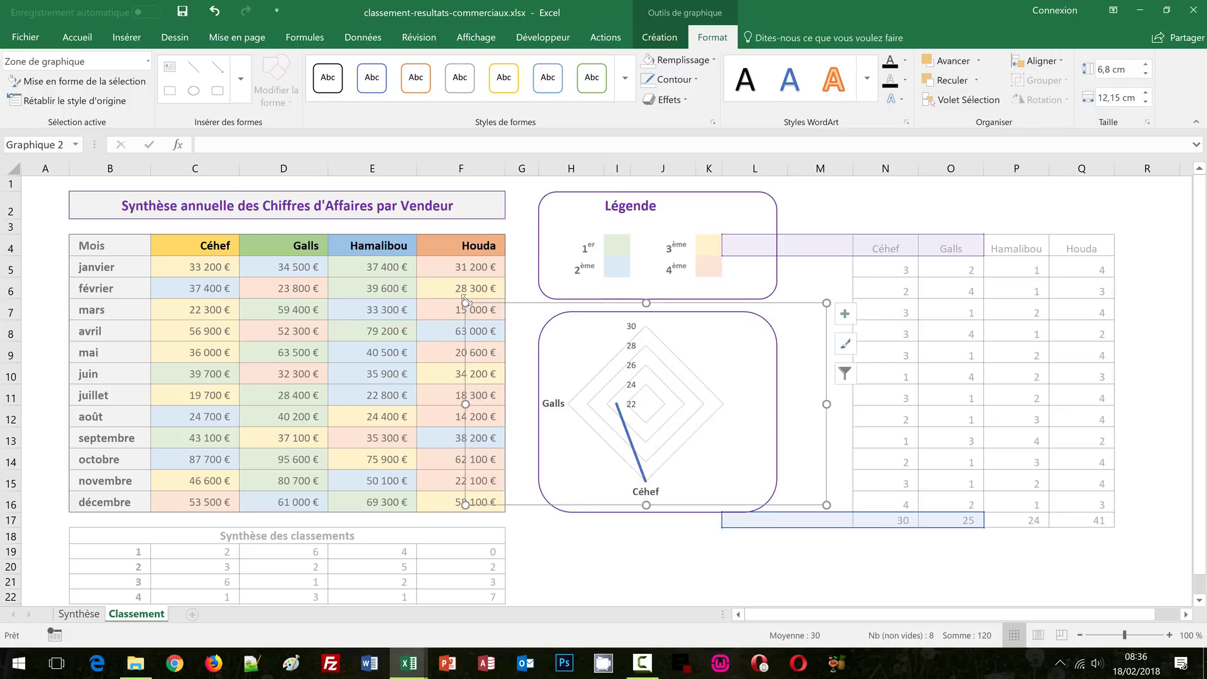
left_click_drag(465, 303, 527, 328)
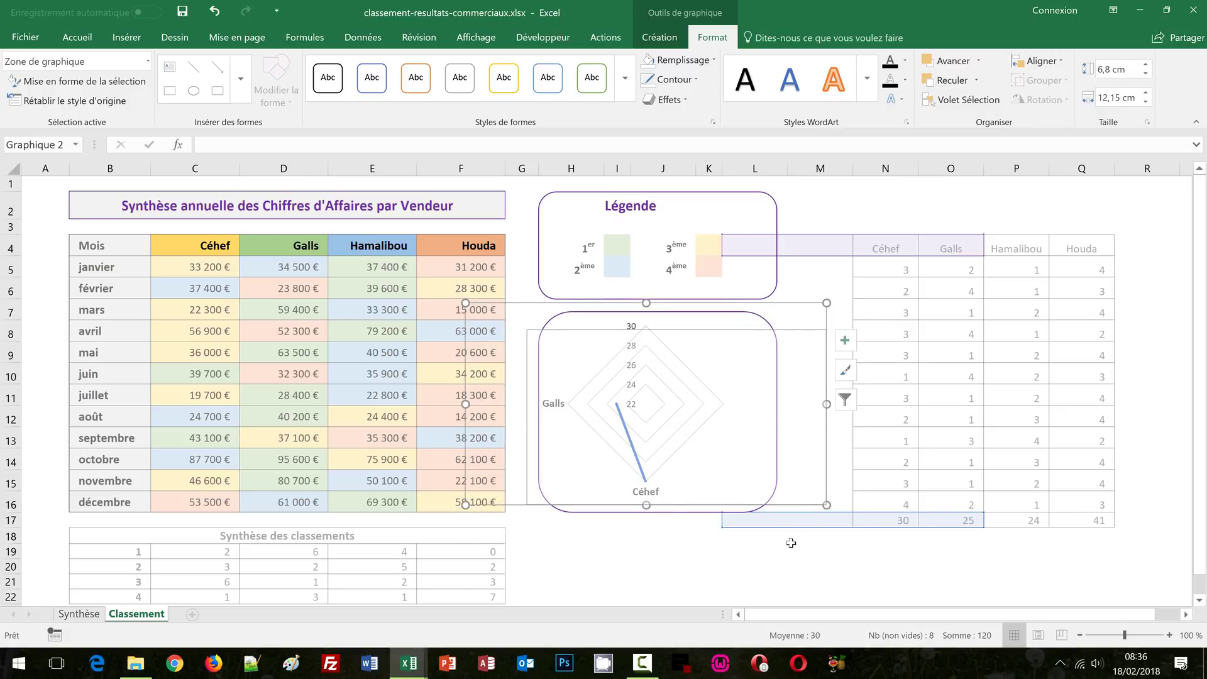
key("ctrl+z")
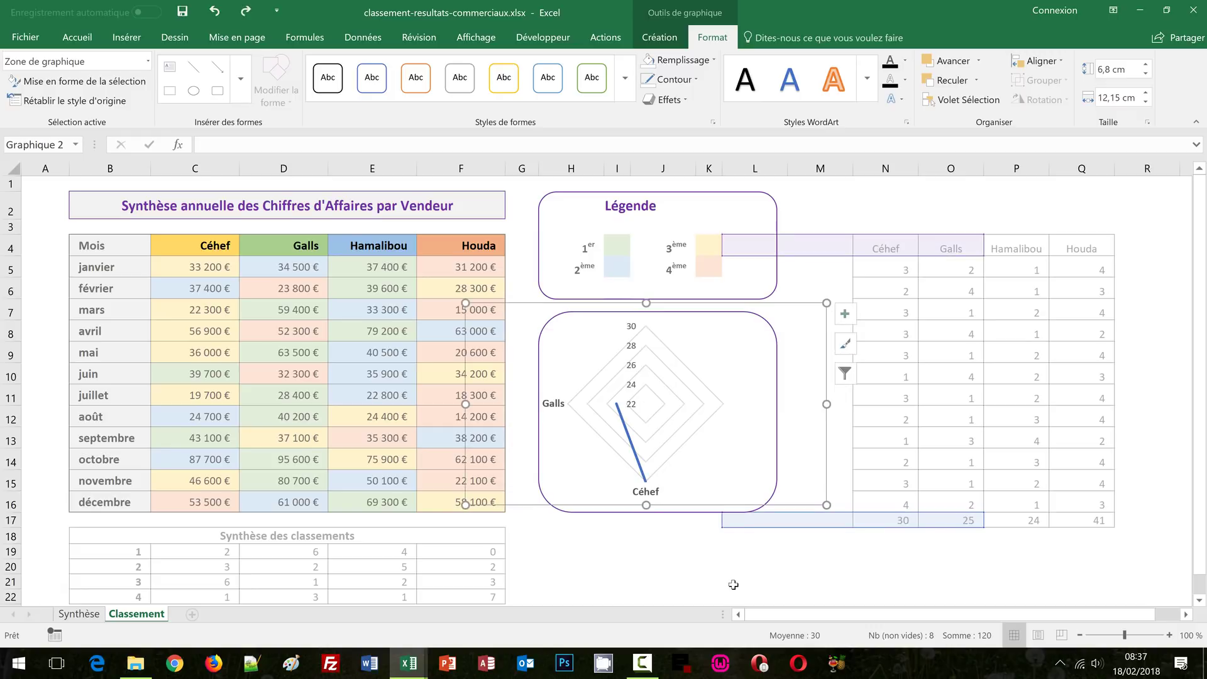
key("ctrl+z")
key("ctrl+z")
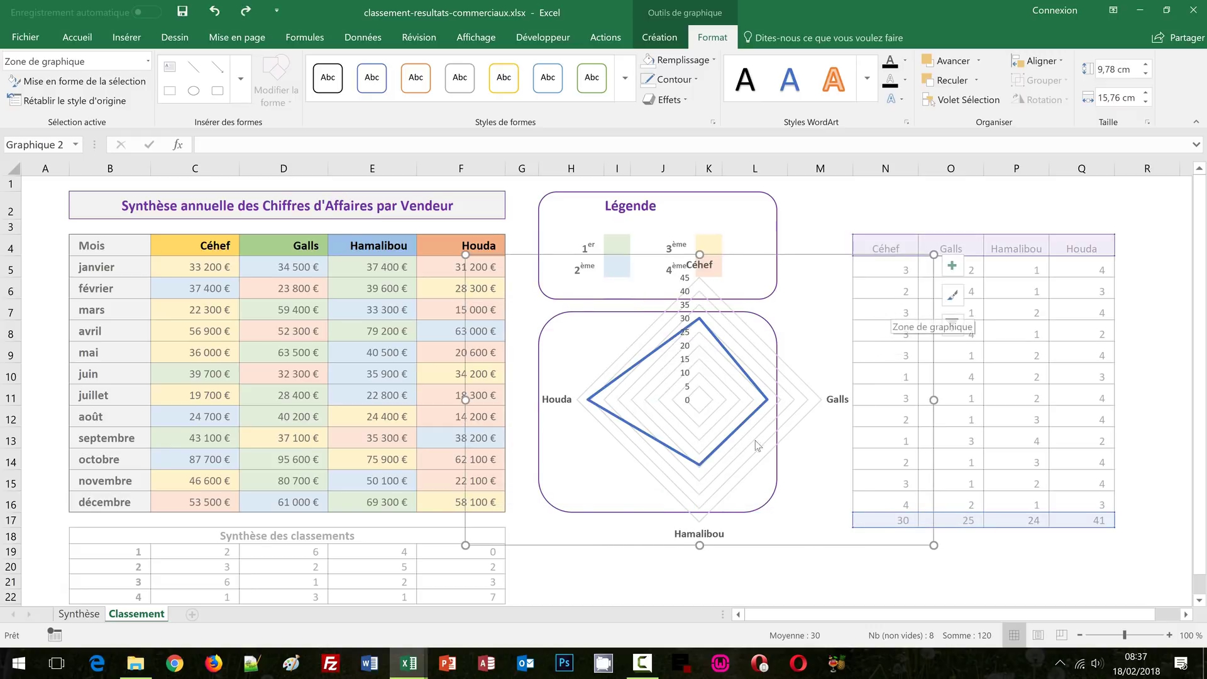
- Shrink the radar chart to about 6.49 by 7.63 cm so it fits inside the rounded frame below the legend
left_click_drag(466, 545, 540, 512)
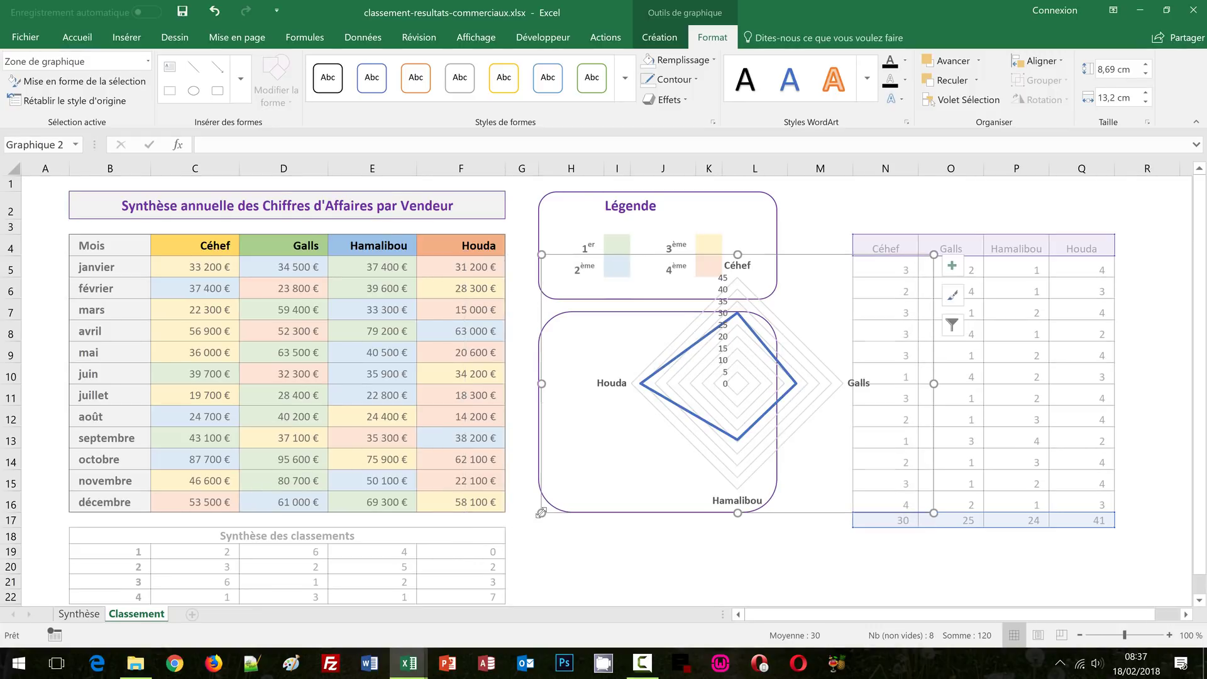
left_click_drag(934, 254, 849, 315)
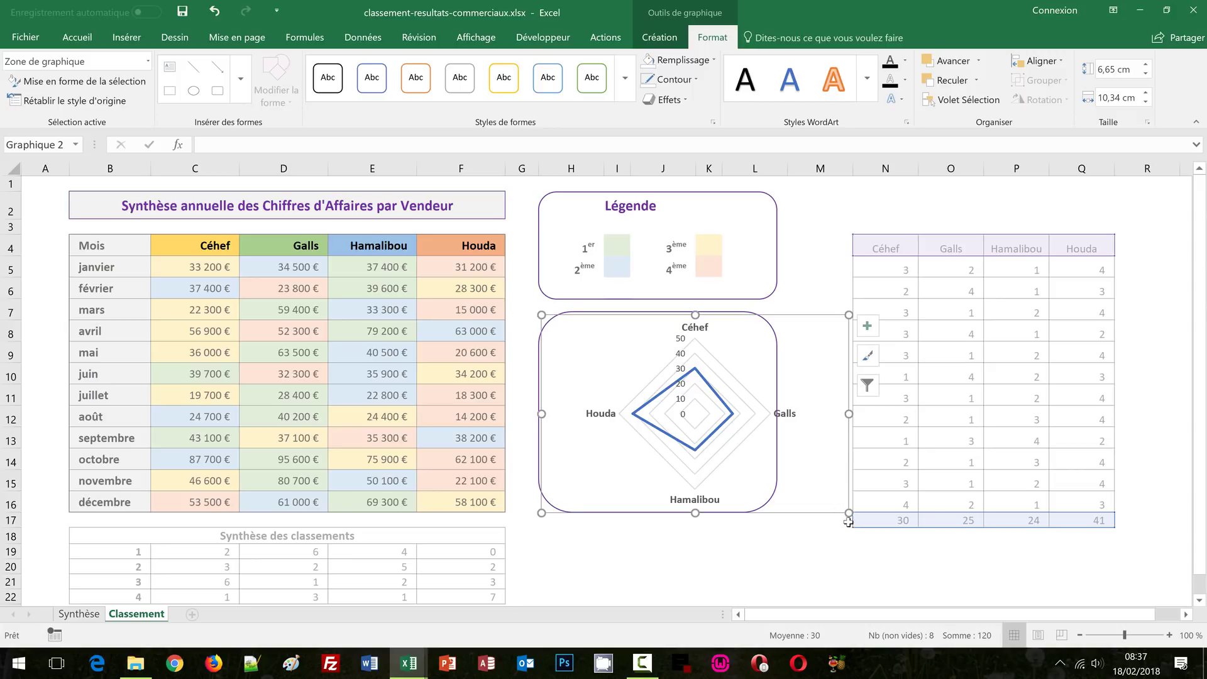
left_click_drag(848, 513, 768, 507)
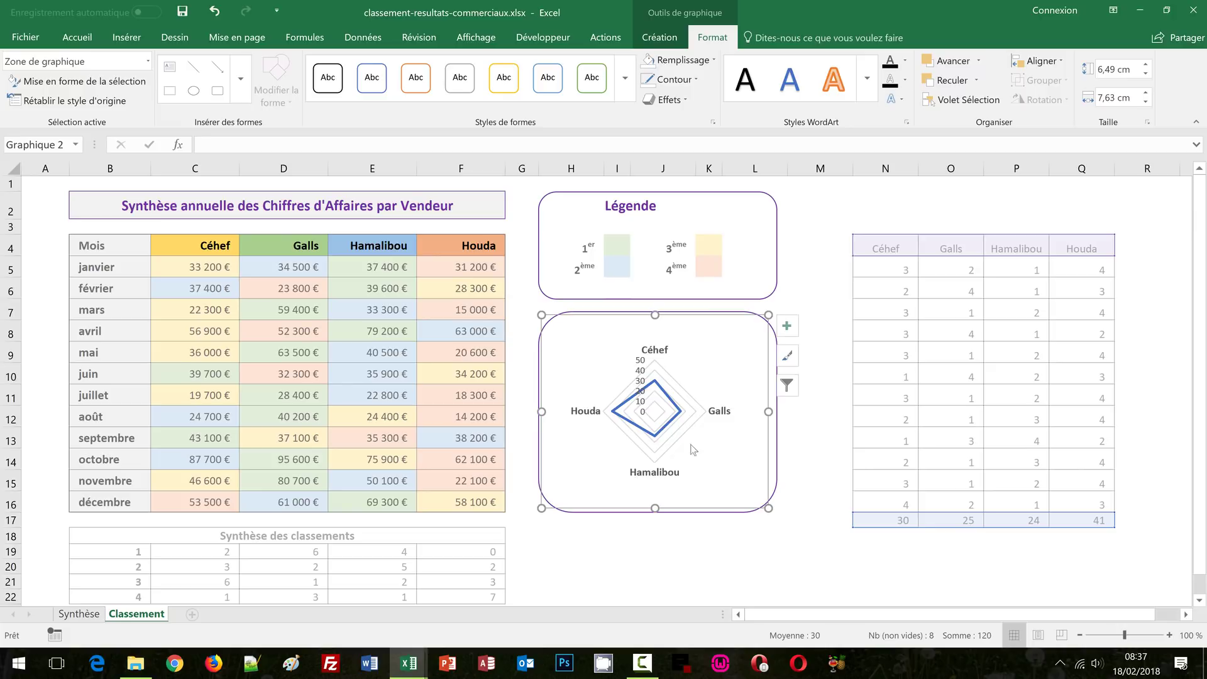
left_click(770, 537)
- Enlarge the radar chart's plot area within the chart, extending it outward at two opposite corners
left_click(691, 445)
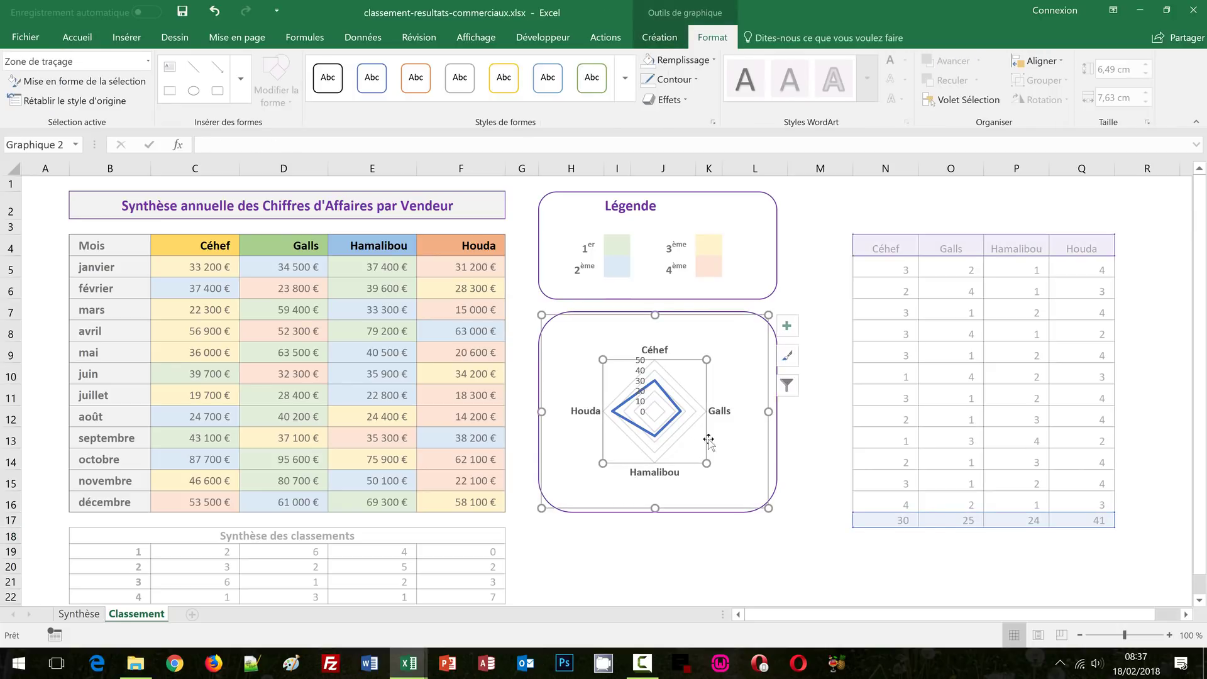
mouse_move(707, 360)
left_mouse_down()
mouse_move(741, 341)
mouse_move(717, 342)
left_mouse_up()
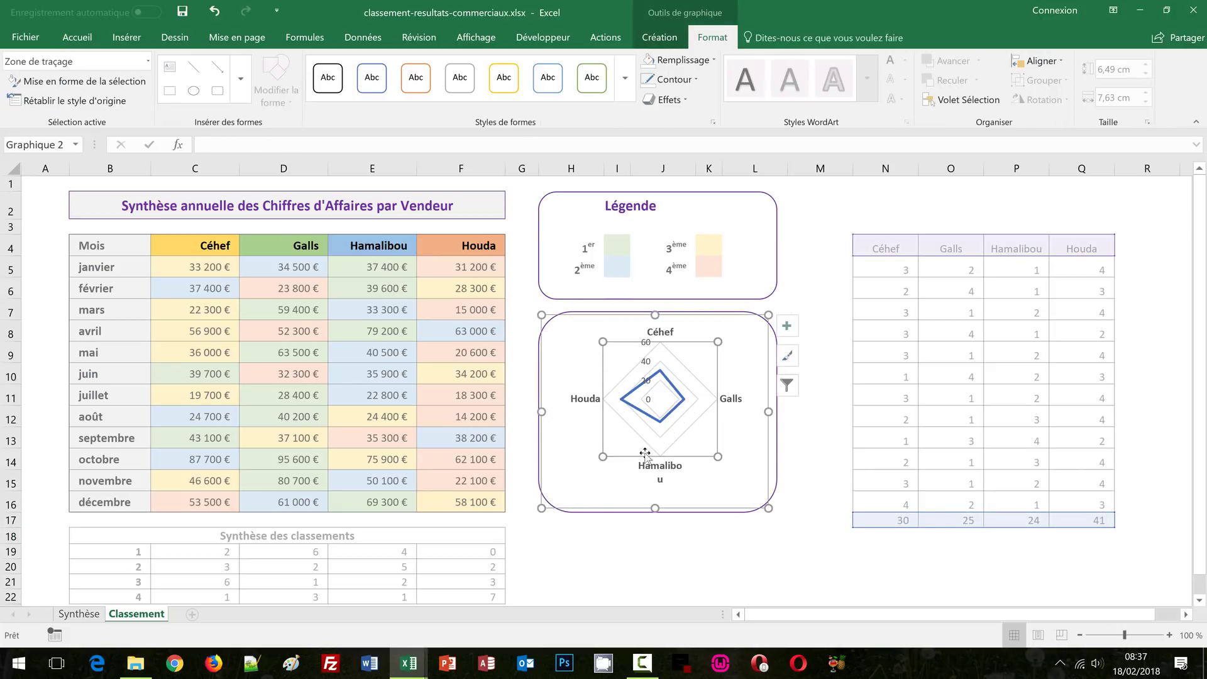
left_click_drag(602, 457, 561, 484)
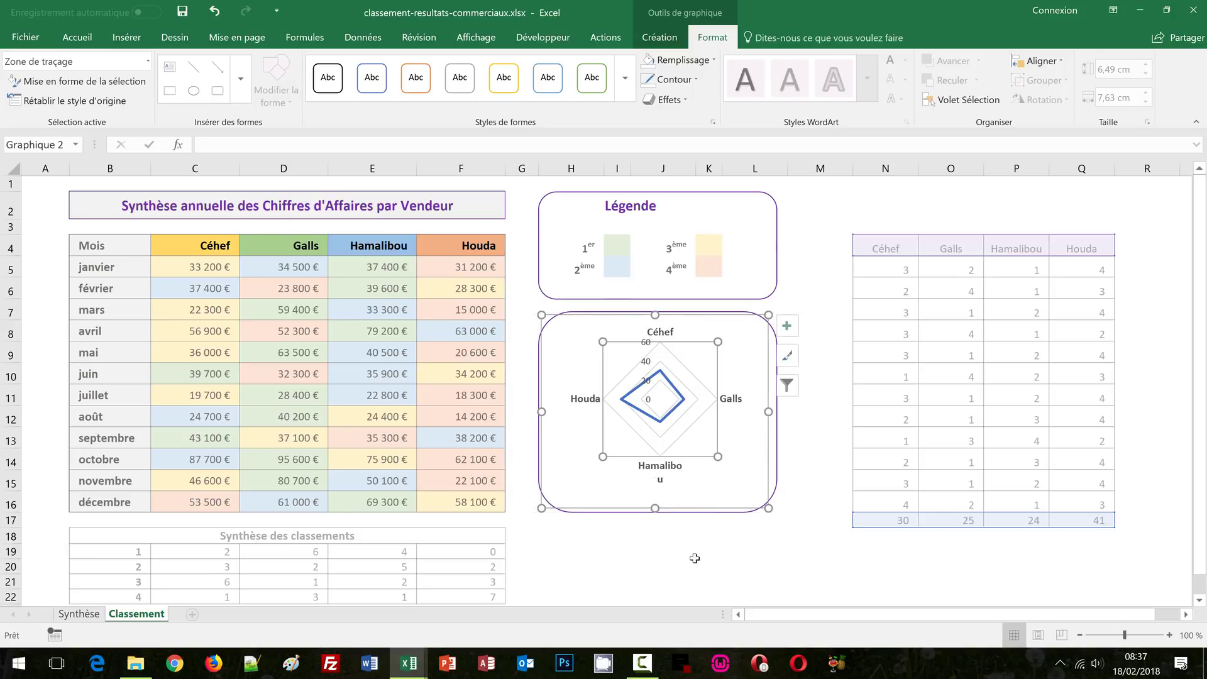
left_click(779, 532)
- Give the radar chart's data series line a dark orange outline and deselect the chart
left_click(692, 417)
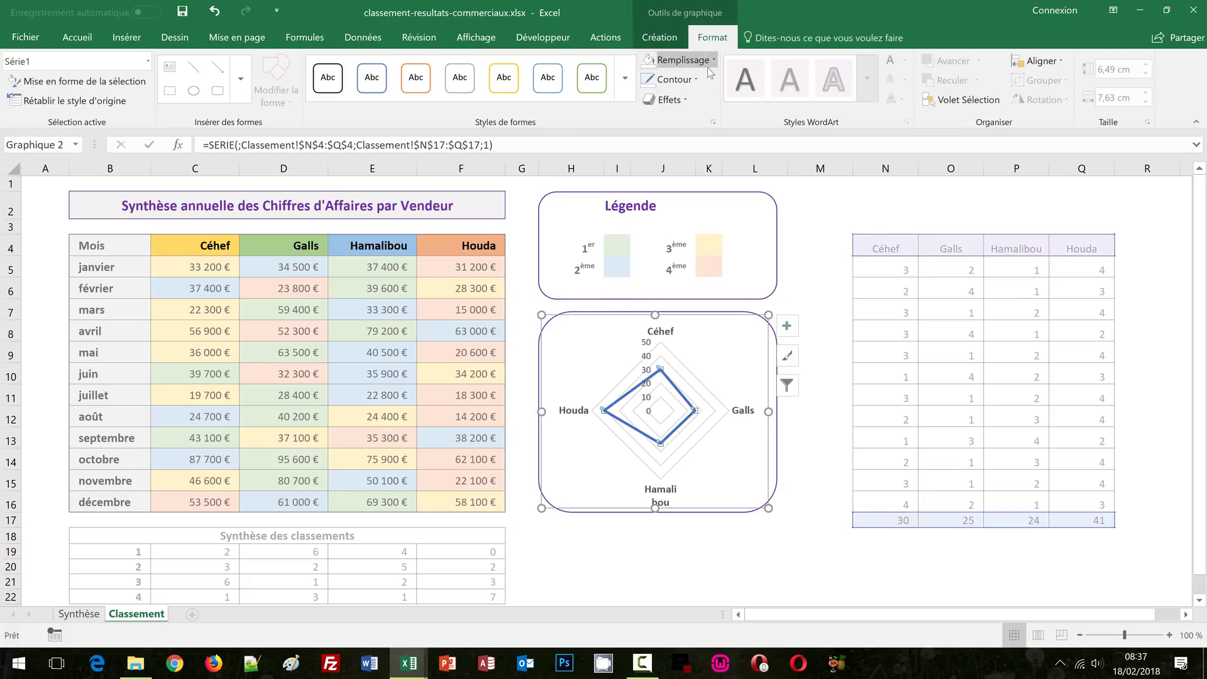
left_click(696, 80)
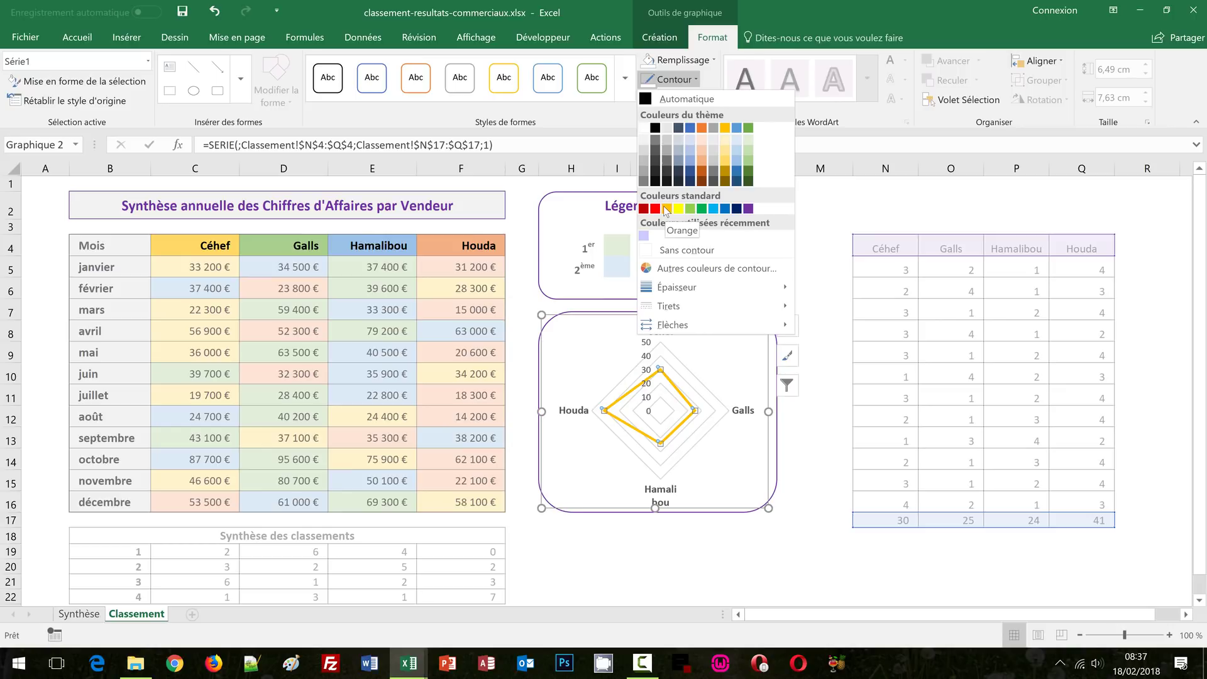
left_click(702, 174)
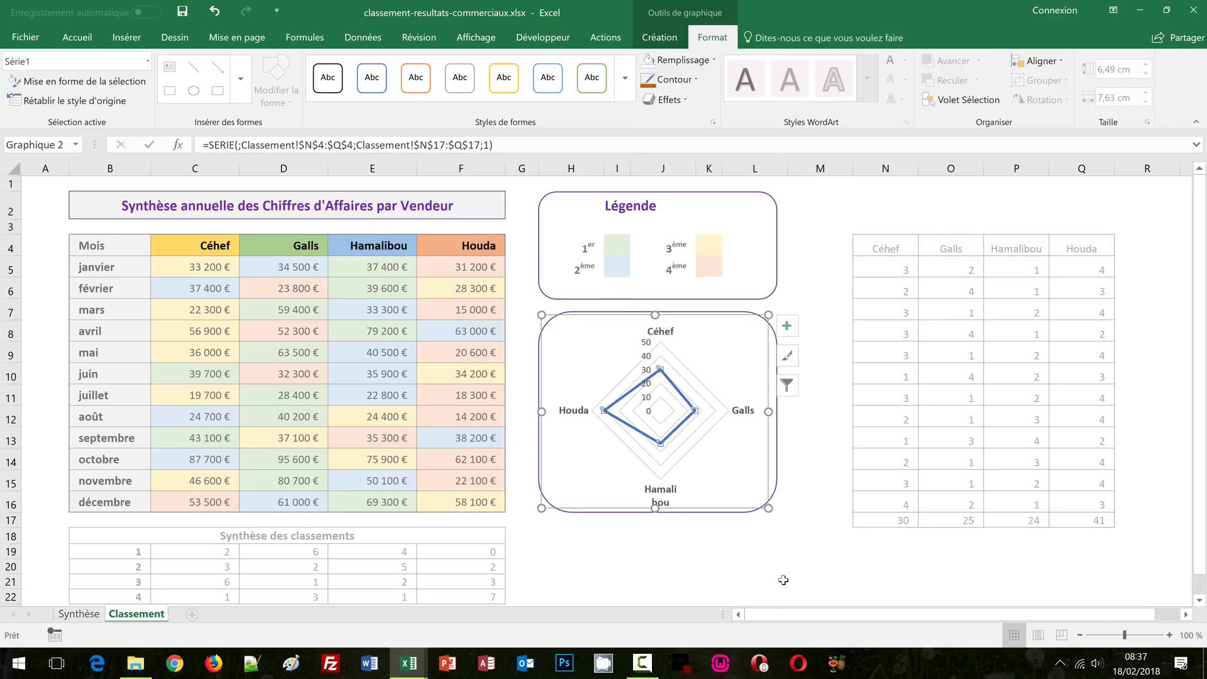
left_click(780, 577)
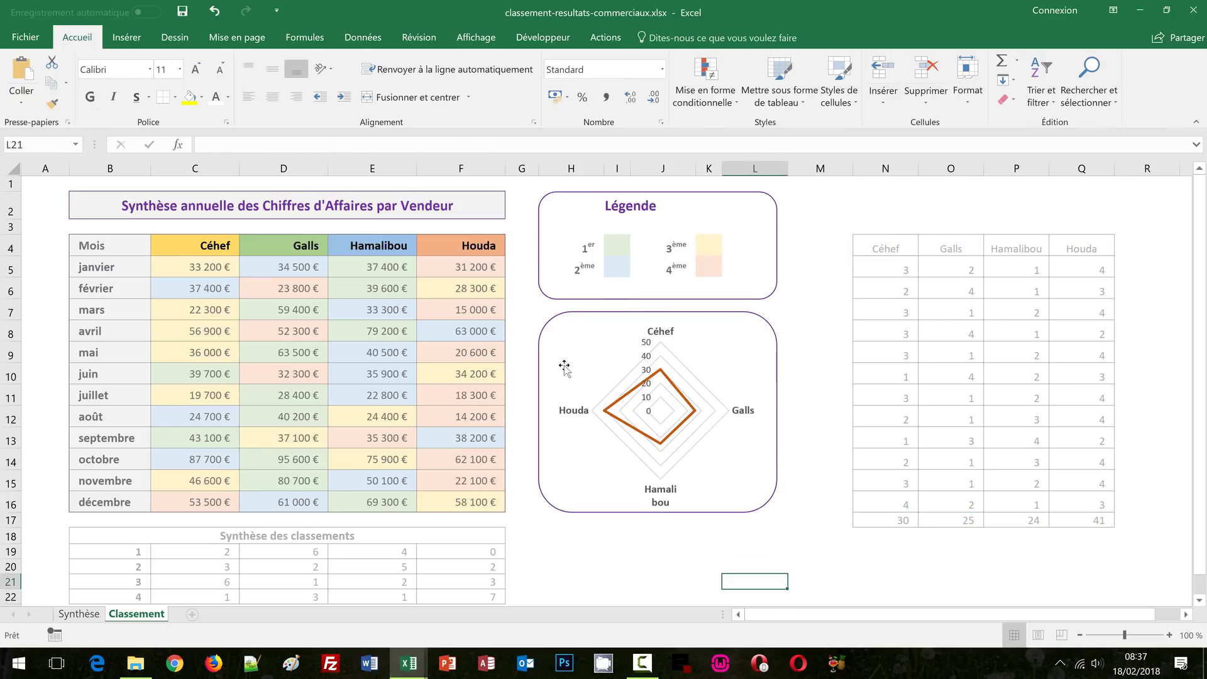